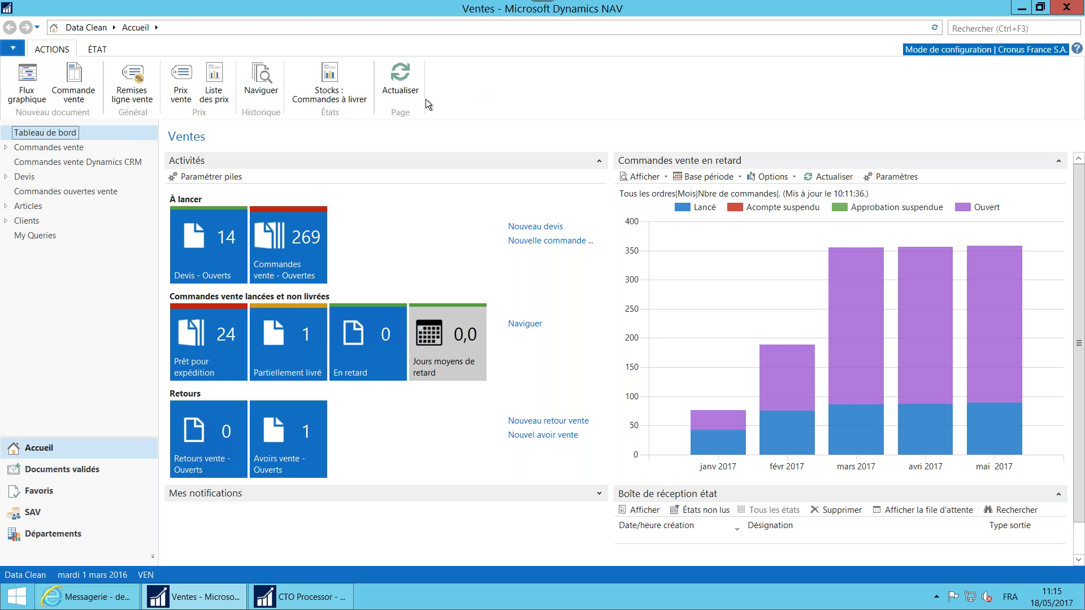
Examine the Ventes dashboard's activity tiles and the Base période choices of the Commandes vente en retard chart.
{"action": "left_click", "coordinate": [207, 141]}
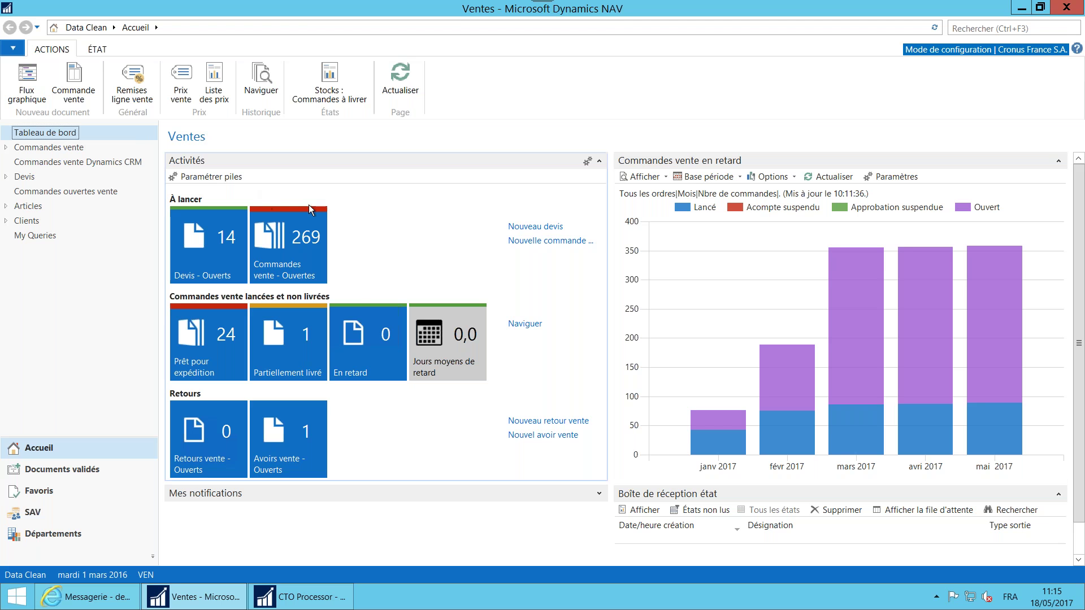
{"action": "left_click", "coordinate": [222, 267]}
{"action": "left_click", "coordinate": [220, 268]}
{"action": "mouse_move", "coordinate": [967, 434]}
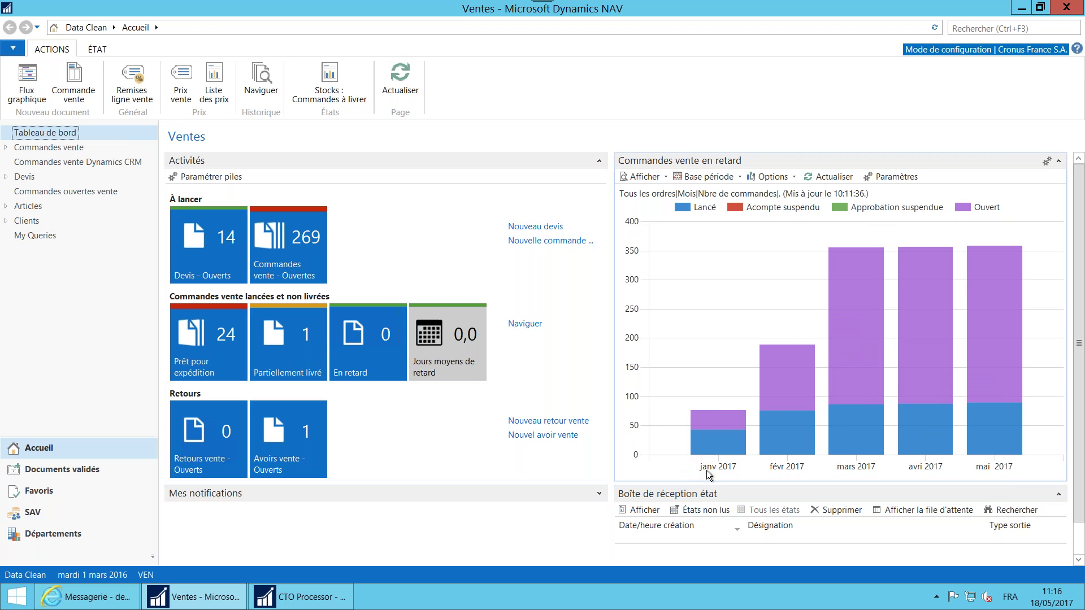
{"action": "left_click", "coordinate": [709, 177]}
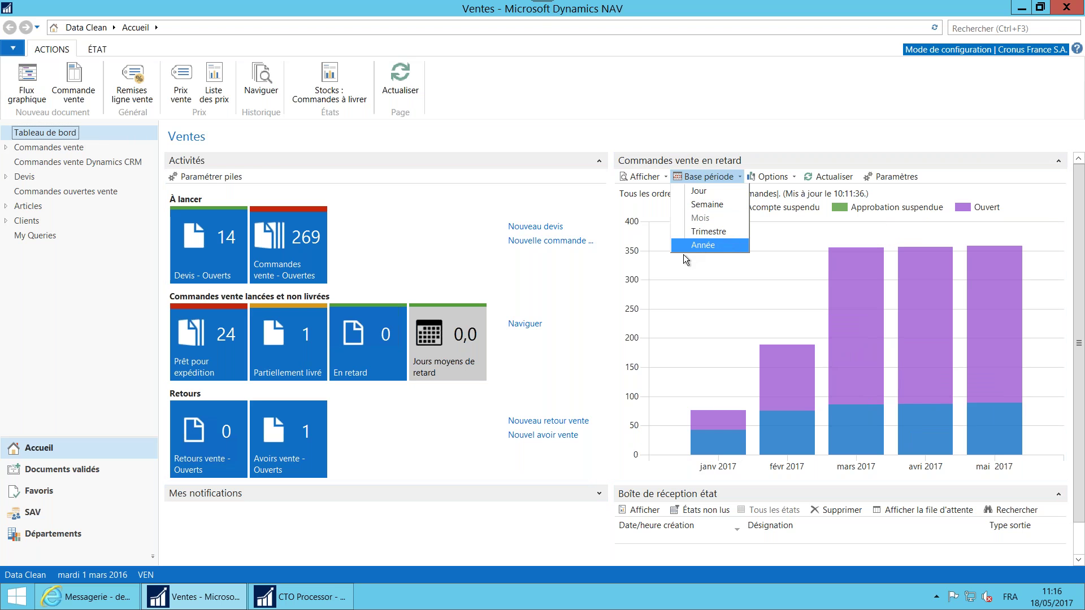
Switch to the CTO Processor session to review its O.F. planifiés fermes and O.F. lancés entries, and return to the Ventes session.
{"action": "left_click", "coordinate": [325, 601]}
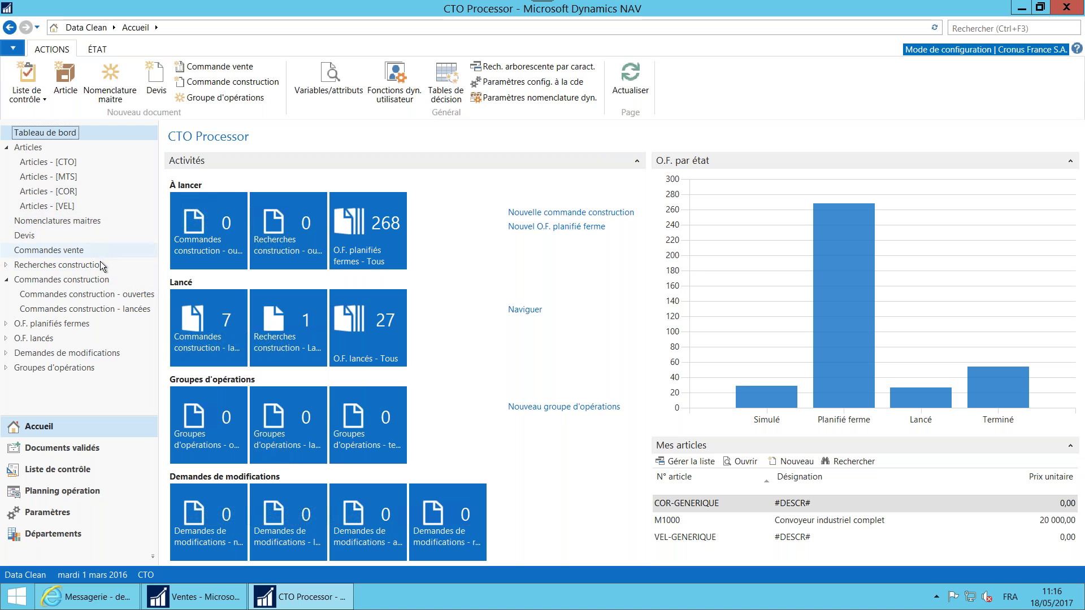
{"action": "left_click", "coordinate": [77, 324]}
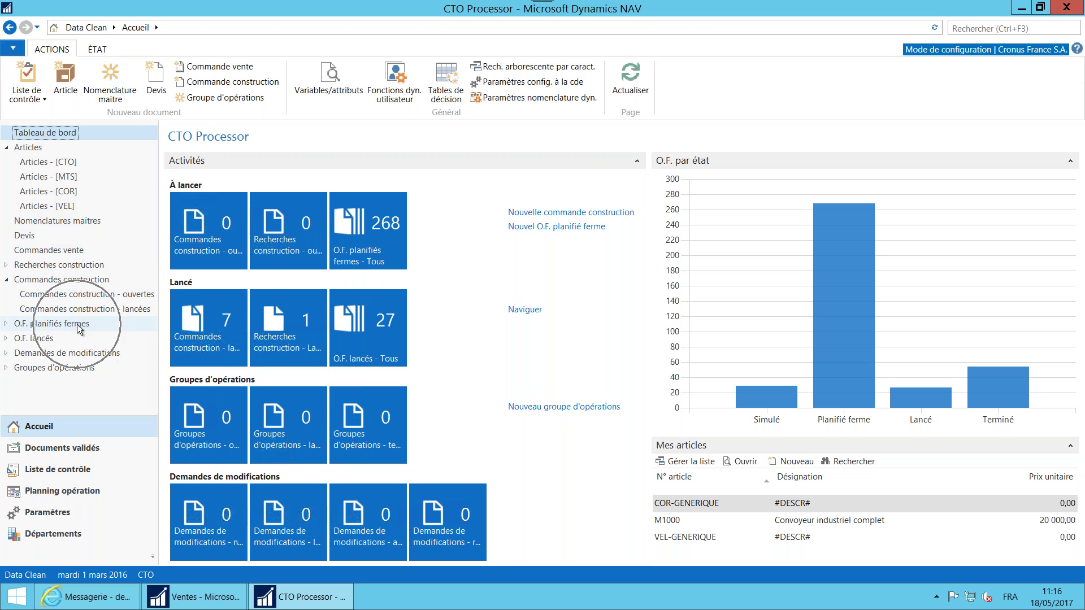
{"action": "left_click", "coordinate": [61, 338]}
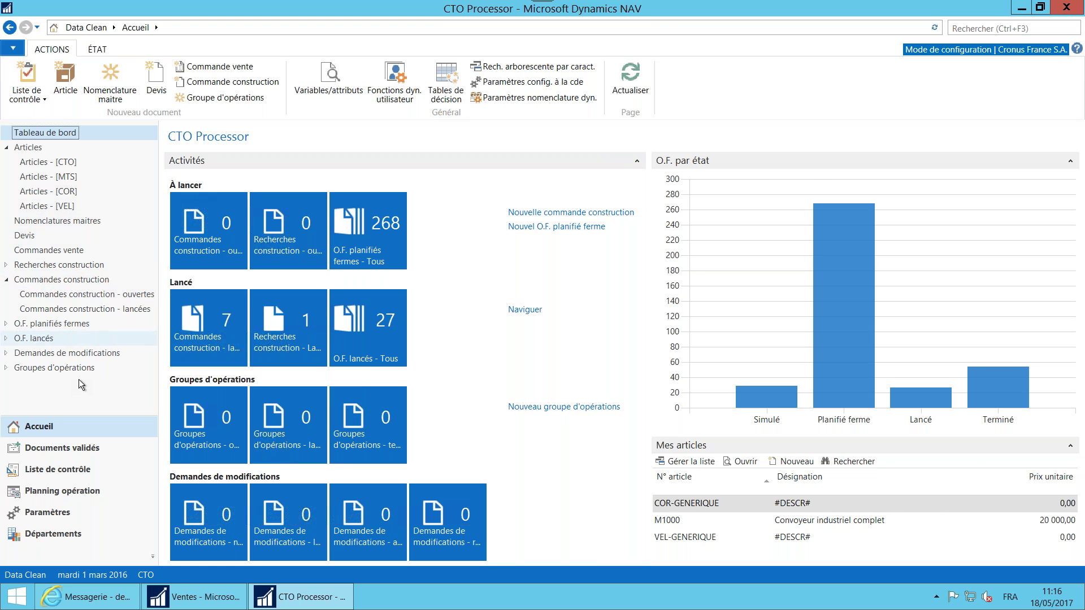
{"action": "left_click", "coordinate": [198, 599]}
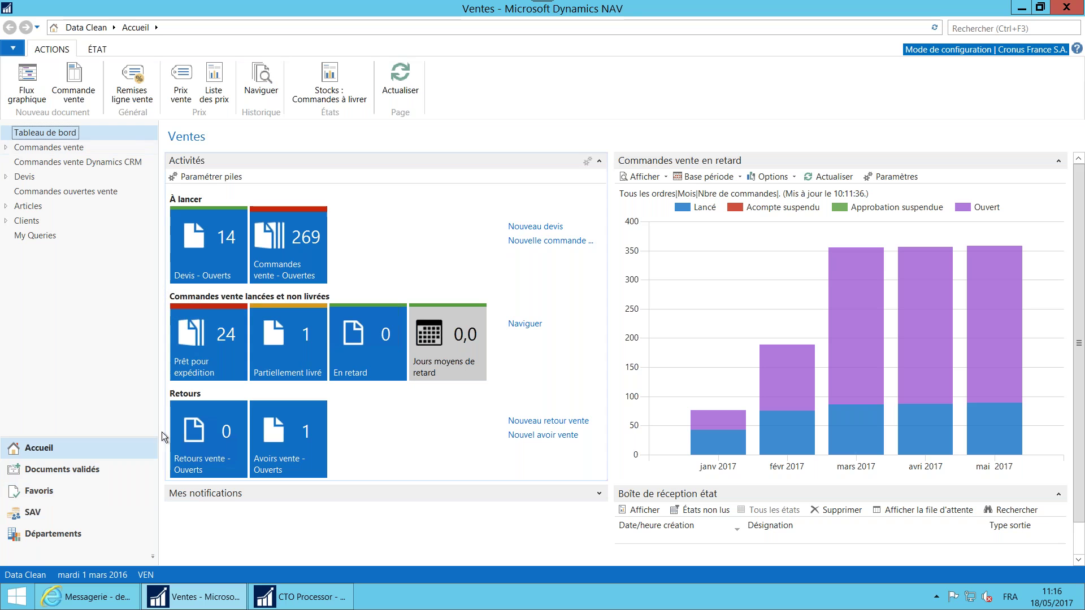
Open the Départements overview to view the available modules, and return to the Ventes dashboard.
{"action": "left_click", "coordinate": [72, 533]}
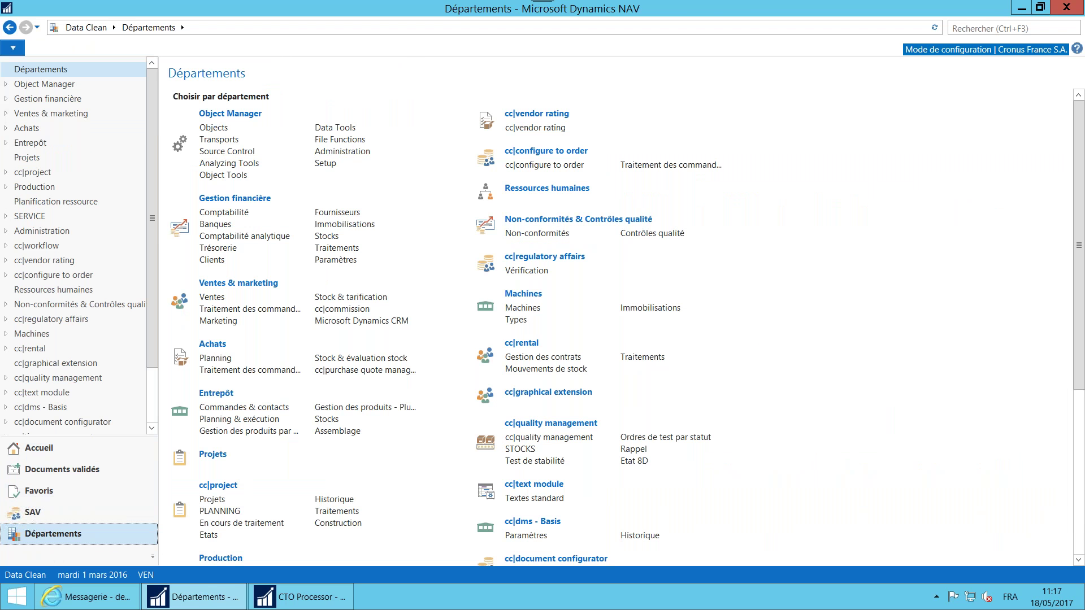
{"action": "left_click", "coordinate": [77, 452]}
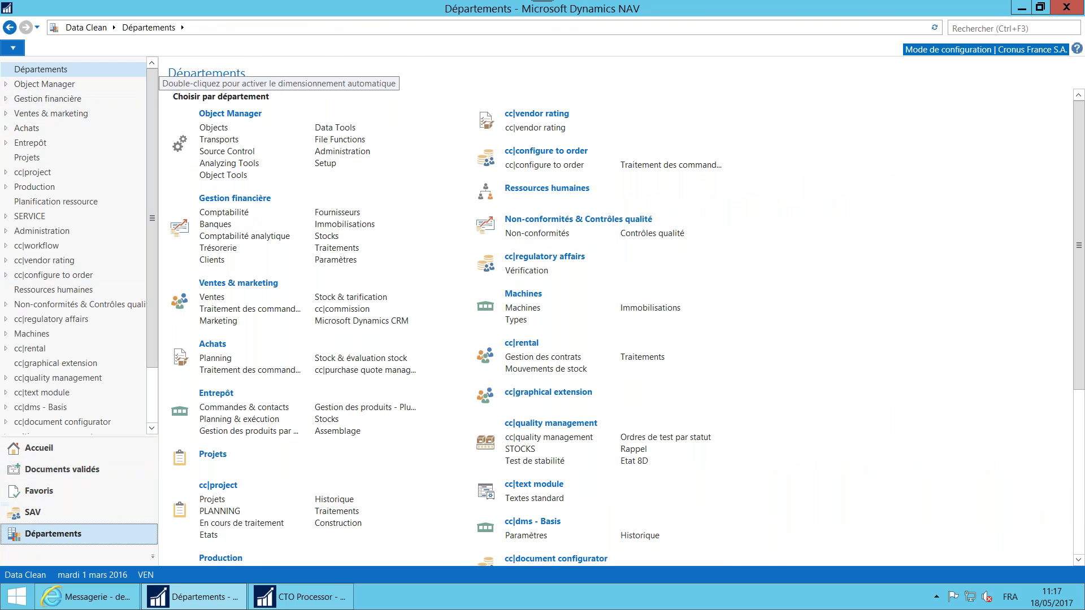
{"action": "left_click", "coordinate": [11, 29]}
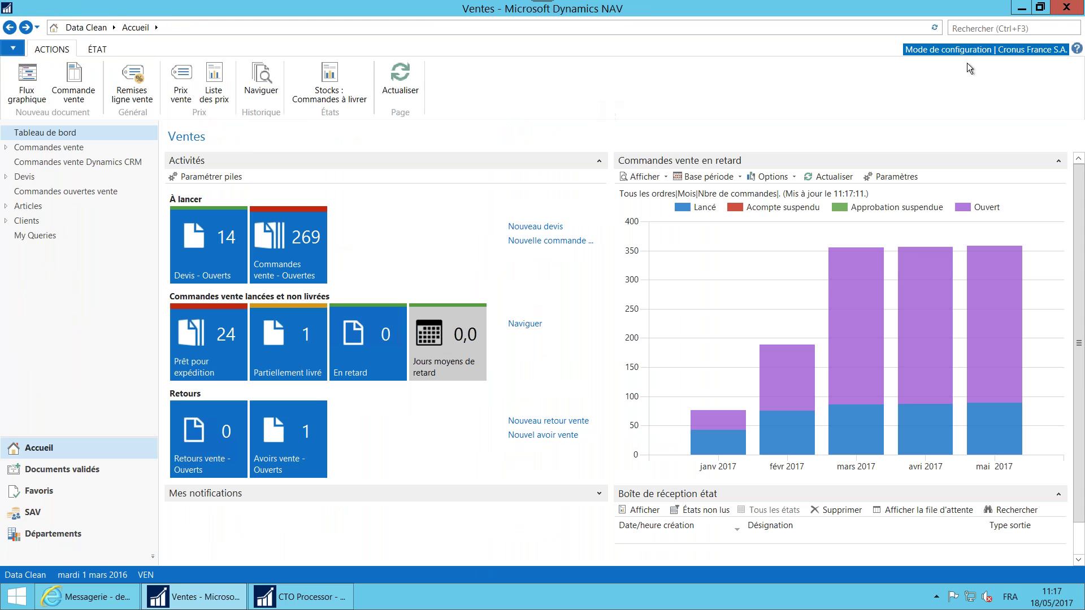
Search the application for "Com", open the Commandes vente list to view it, and return to the dashboard.
{"action": "left_click", "coordinate": [959, 32]}
{"action": "type", "text": "C"}
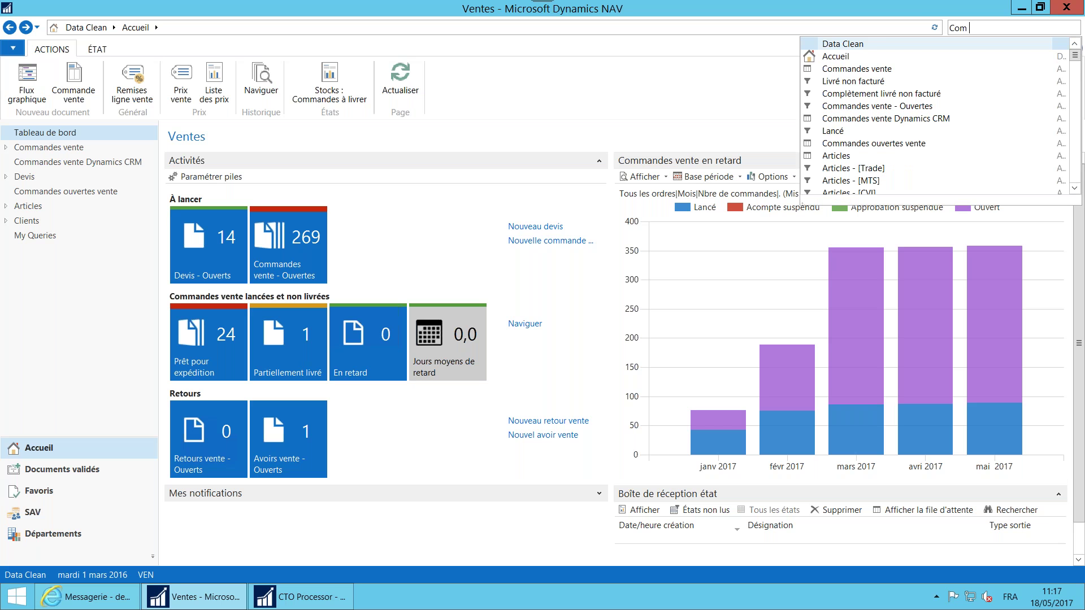
{"action": "type", "text": "om"}
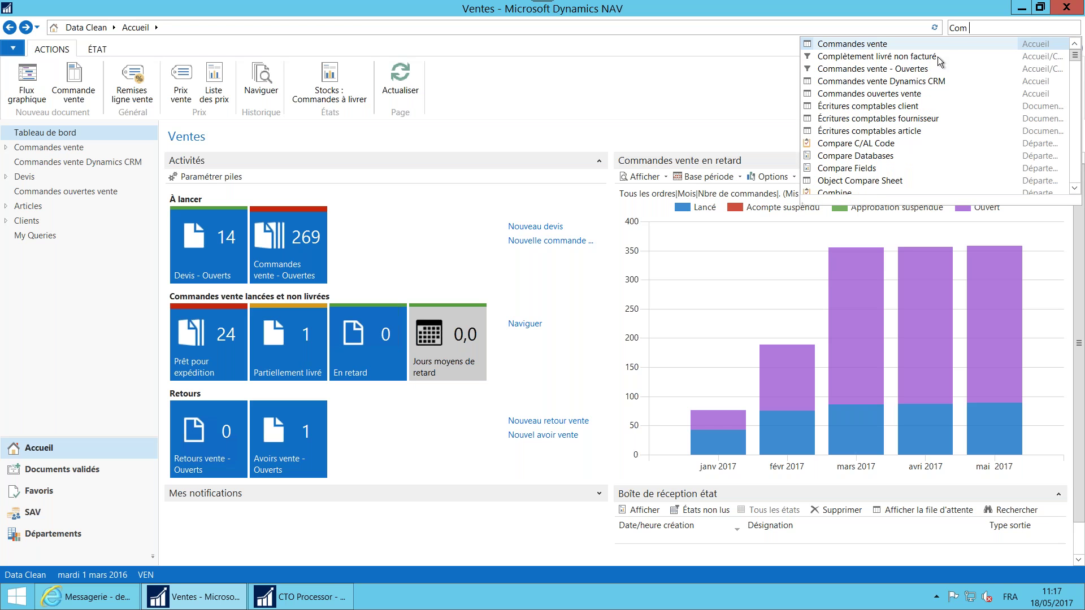
{"action": "left_click", "coordinate": [873, 45]}
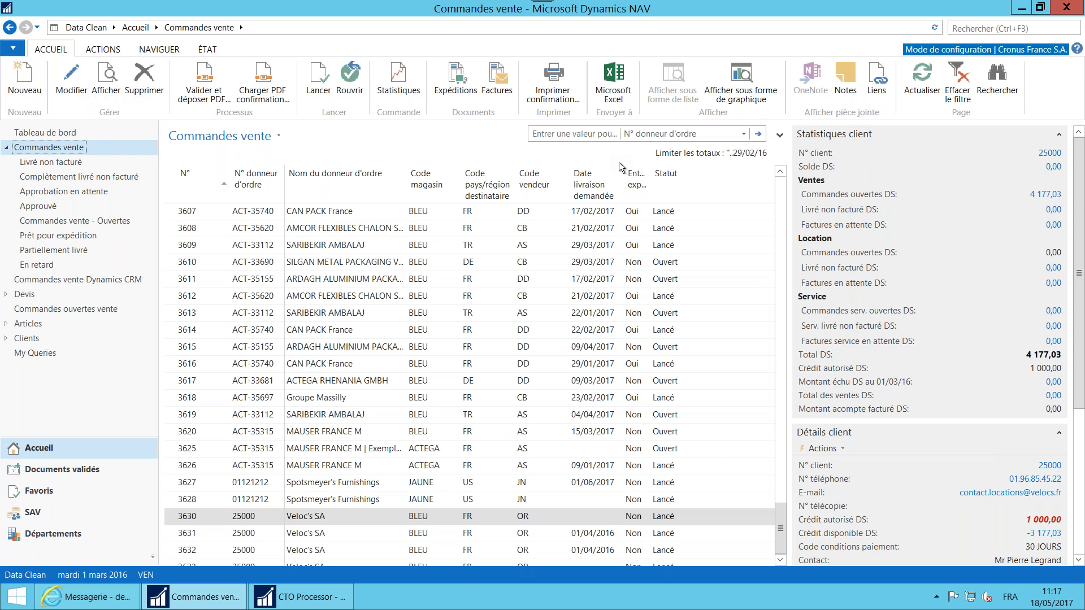
{"action": "left_click", "coordinate": [10, 28]}
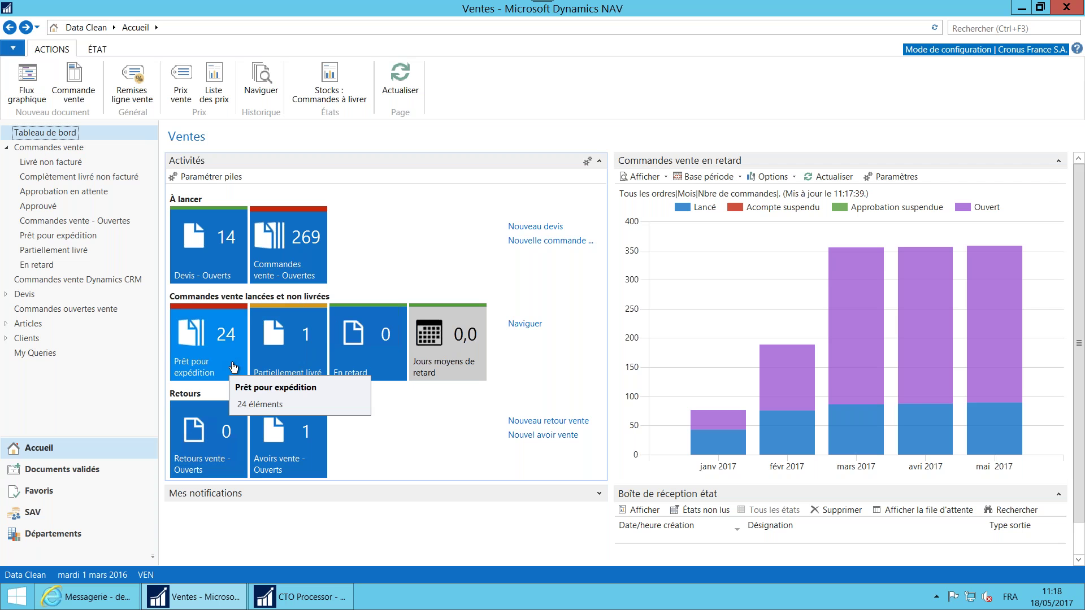
Display the open sales orders as a chart, inspect the FR, ES and DE bars, and restore the list view.
{"action": "left_click", "coordinate": [287, 274]}
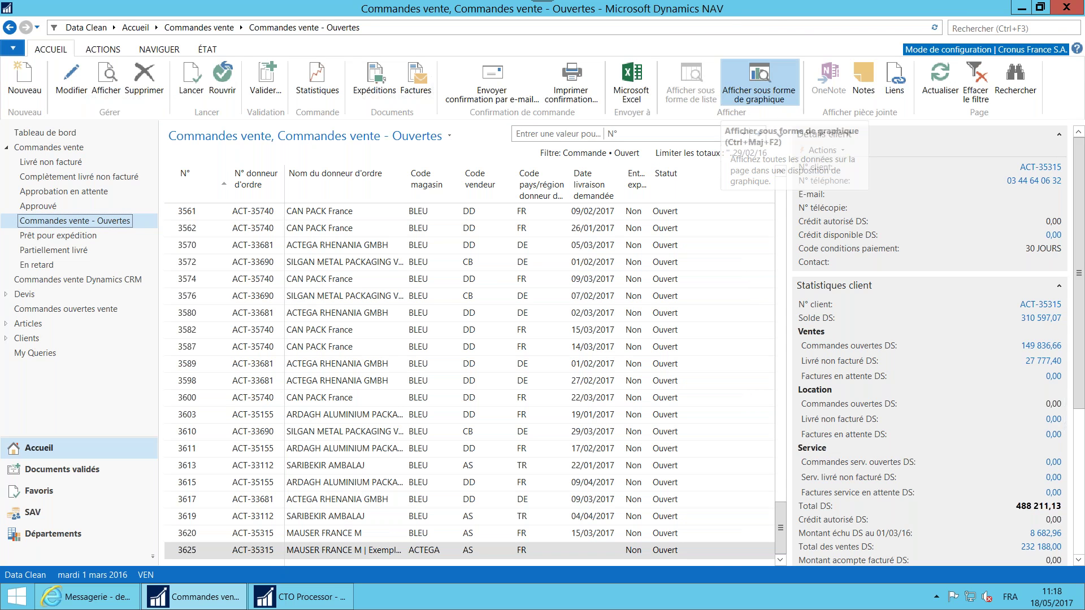
{"action": "left_click", "coordinate": [759, 82]}
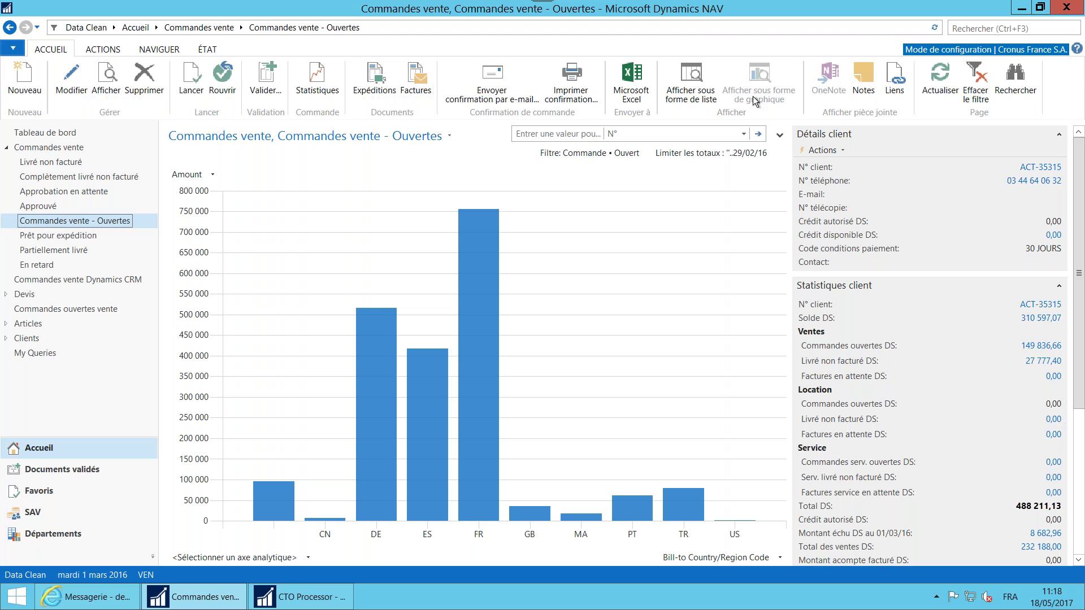
{"action": "mouse_move", "coordinate": [486, 443]}
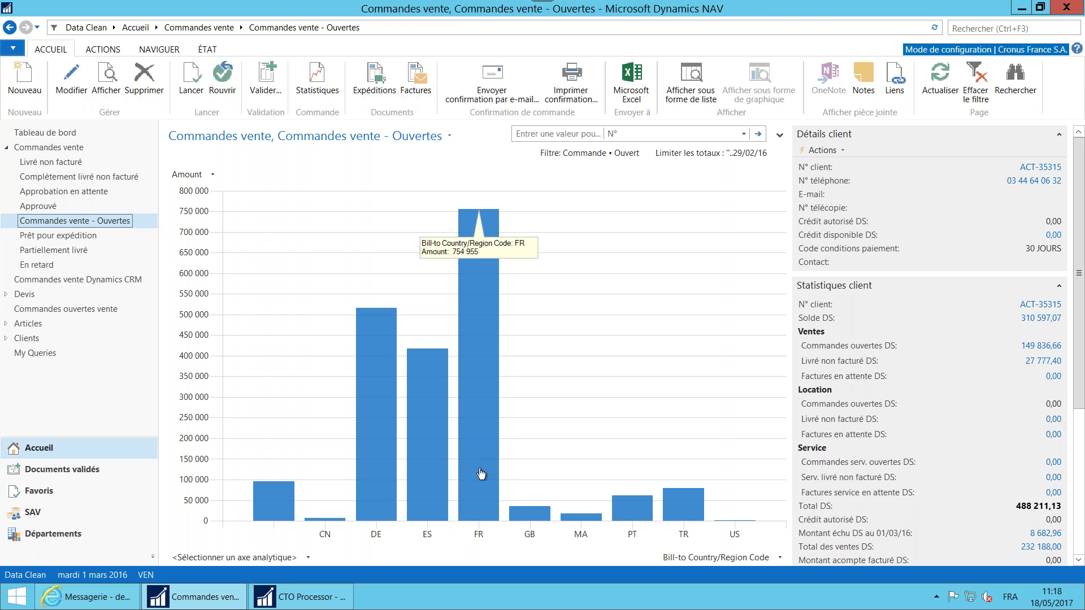
{"action": "mouse_move", "coordinate": [438, 480]}
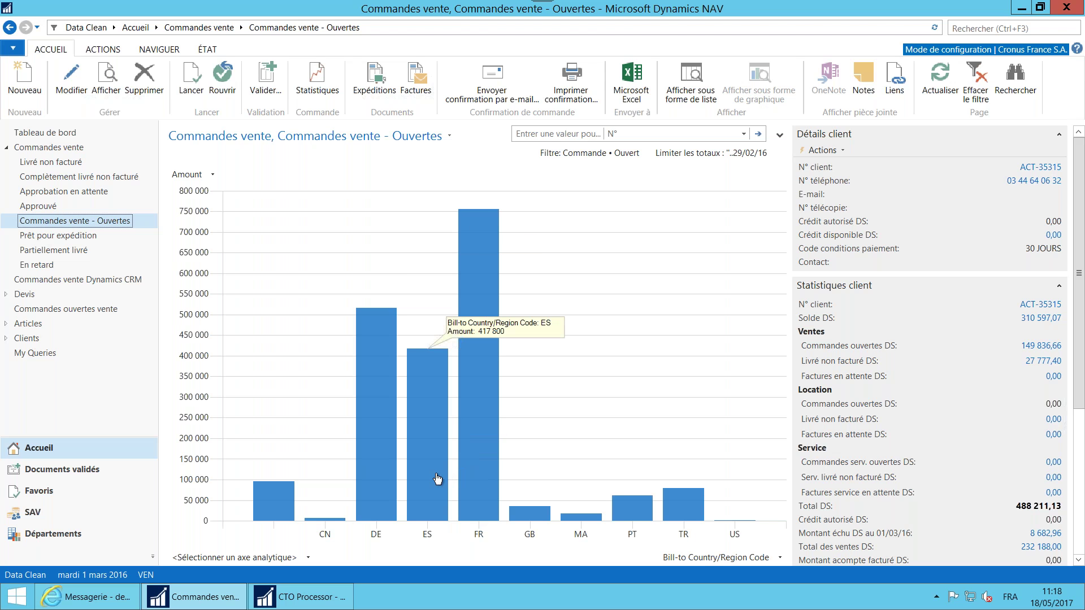
{"action": "mouse_move", "coordinate": [384, 478]}
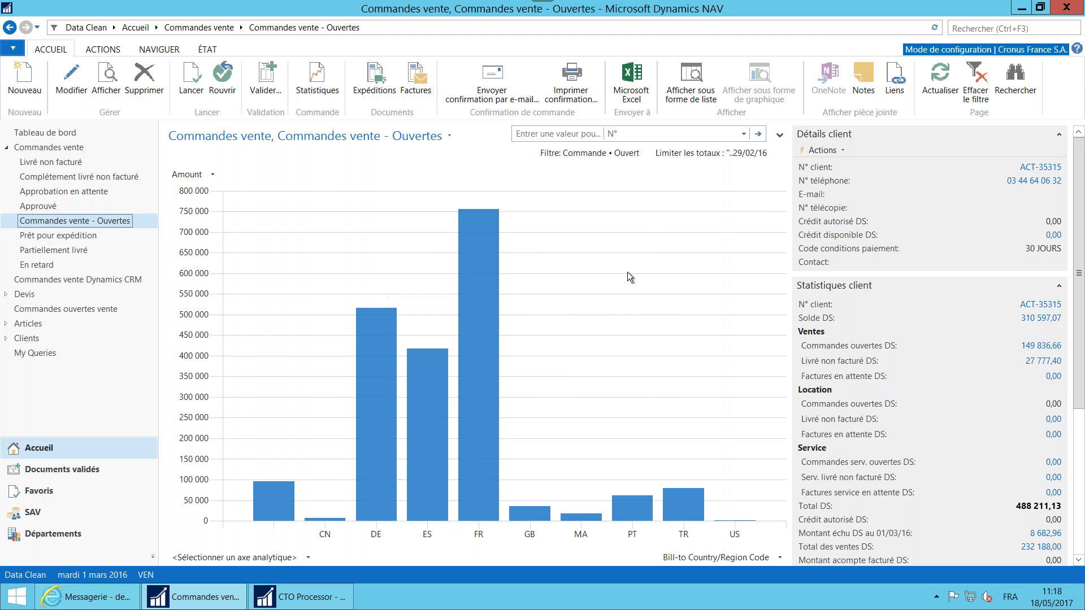
{"action": "left_click", "coordinate": [690, 82]}
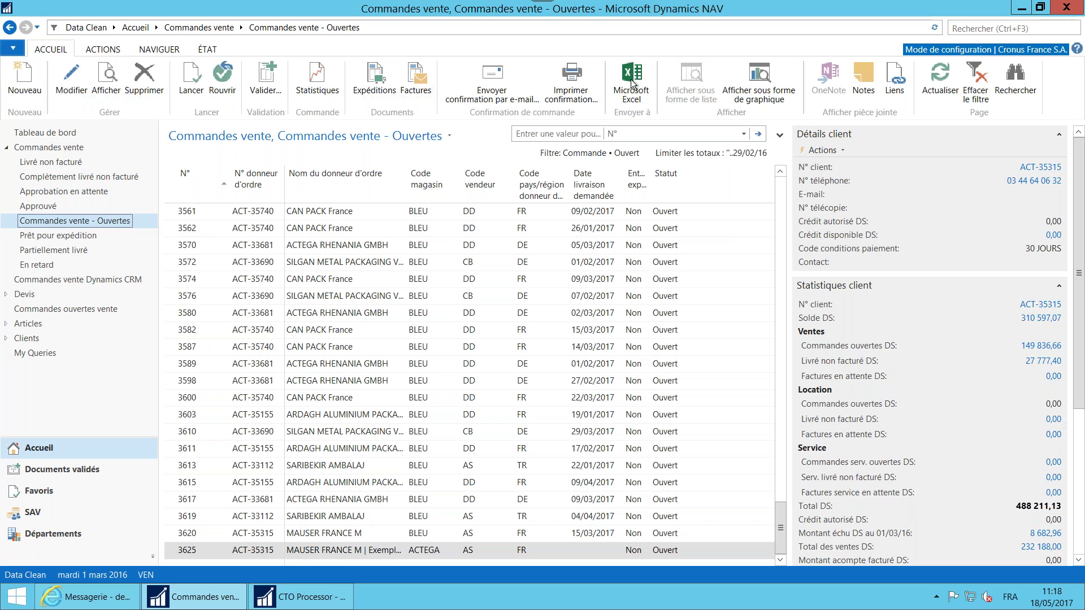
Review the Imprimer et envoyer options for the open sales orders list, and return to the Ventes dashboard.
{"action": "left_click", "coordinate": [13, 48]}
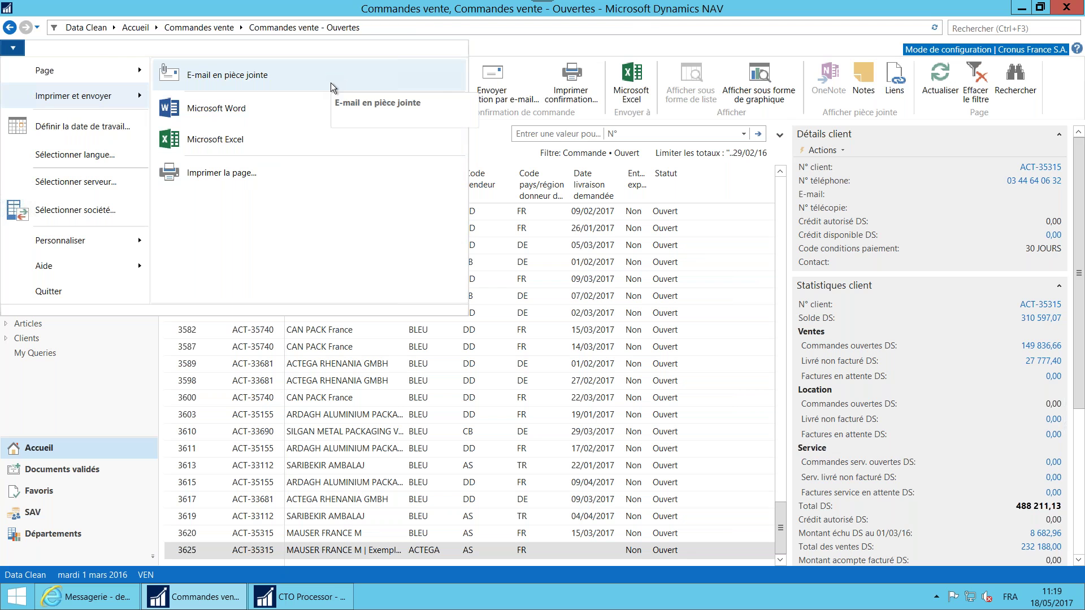
{"action": "left_click", "coordinate": [828, 102]}
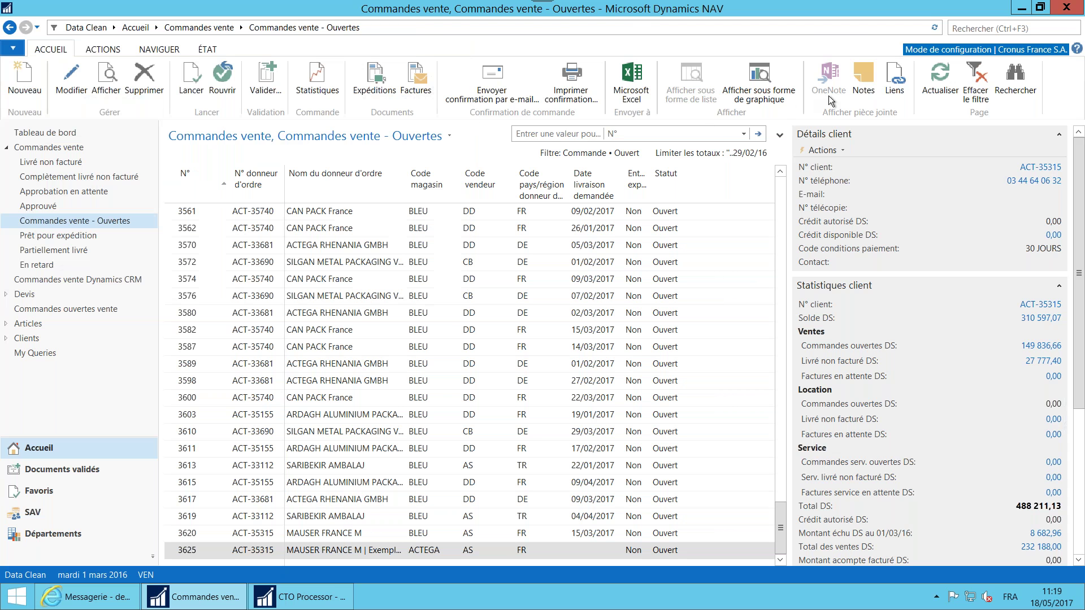
{"action": "left_click", "coordinate": [830, 98]}
{"action": "left_click", "coordinate": [8, 29]}
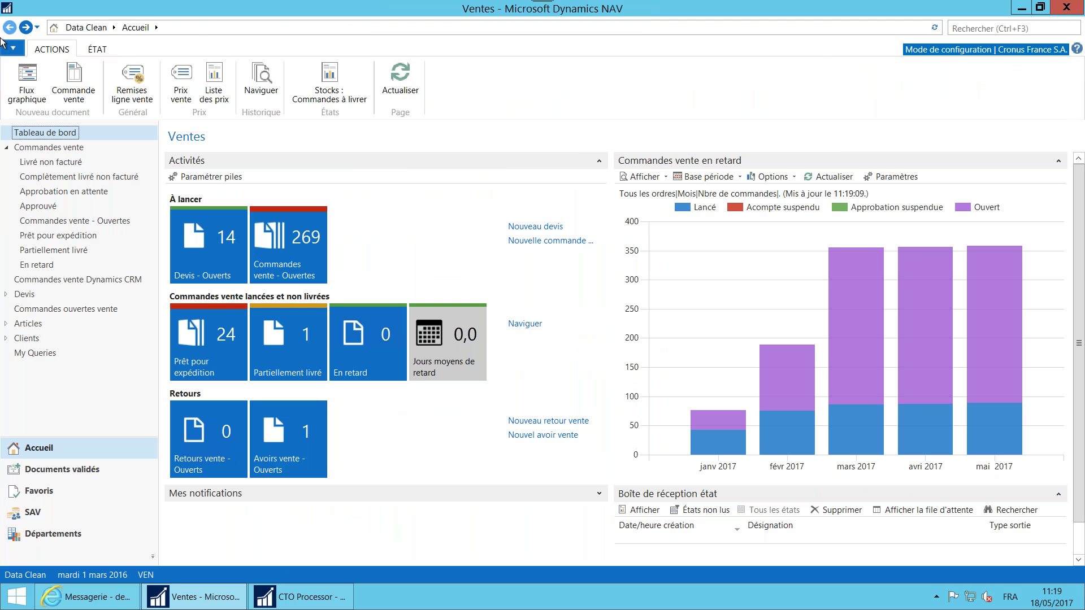
Switch to Outlook and read the most recent inbox message, "Demande Proposition Commande | 2 vélos".
{"action": "mouse_move", "coordinate": [83, 604]}
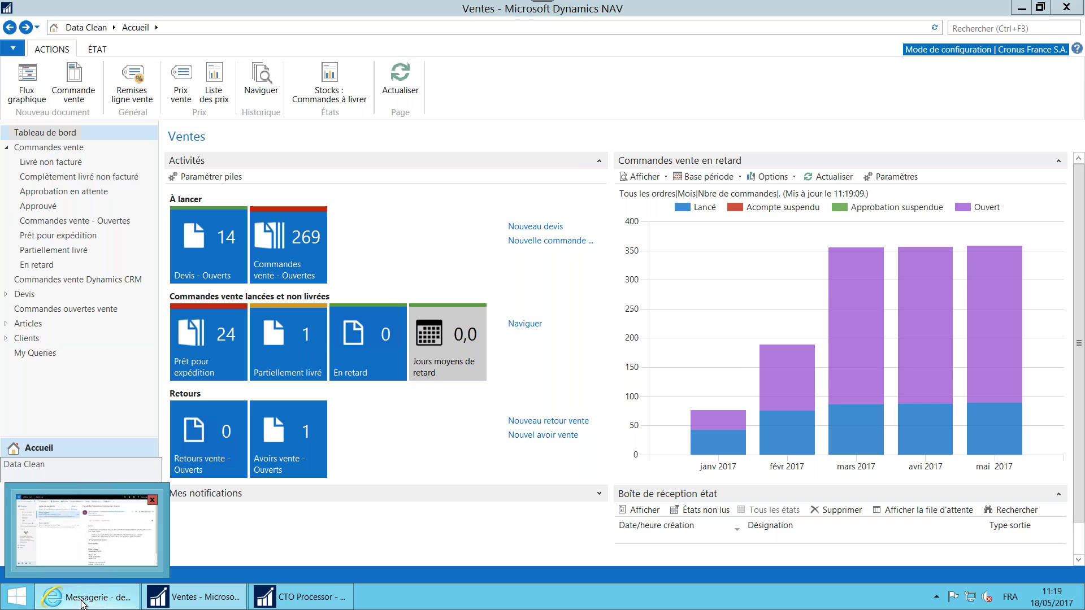
{"action": "left_click", "coordinate": [84, 602]}
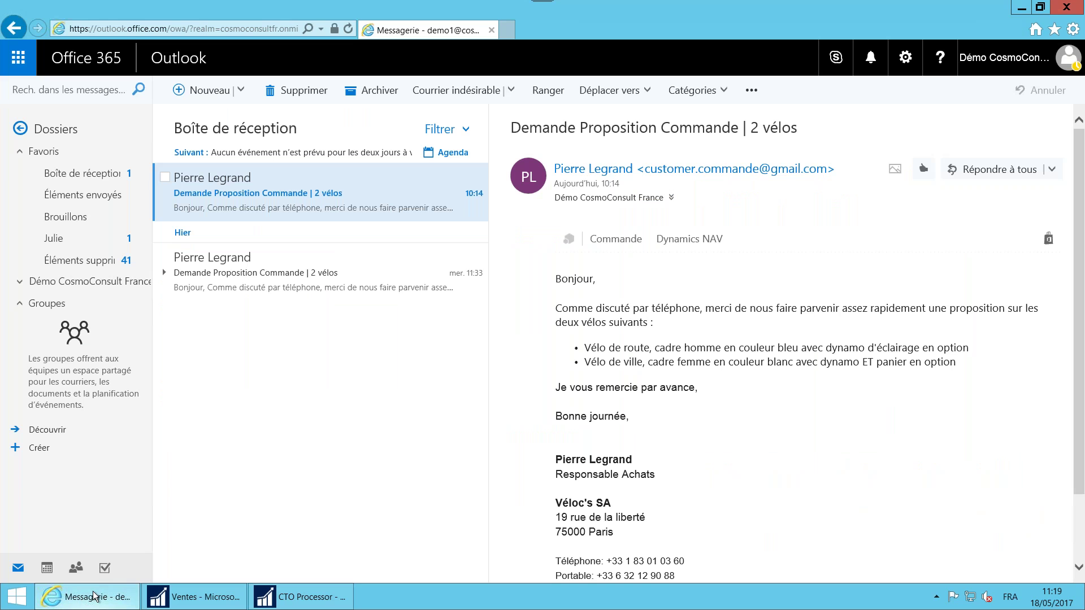
{"action": "left_click", "coordinate": [188, 205]}
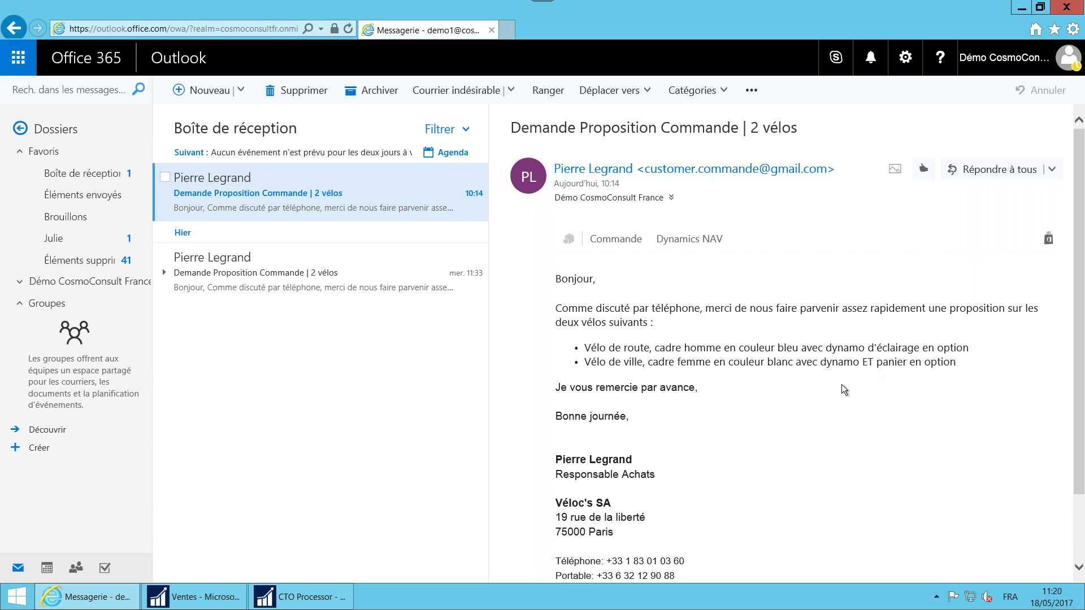
Return to the Ventes session in Dynamics NAV, create a new sales order and maximize its window.
{"action": "left_click", "coordinate": [209, 603]}
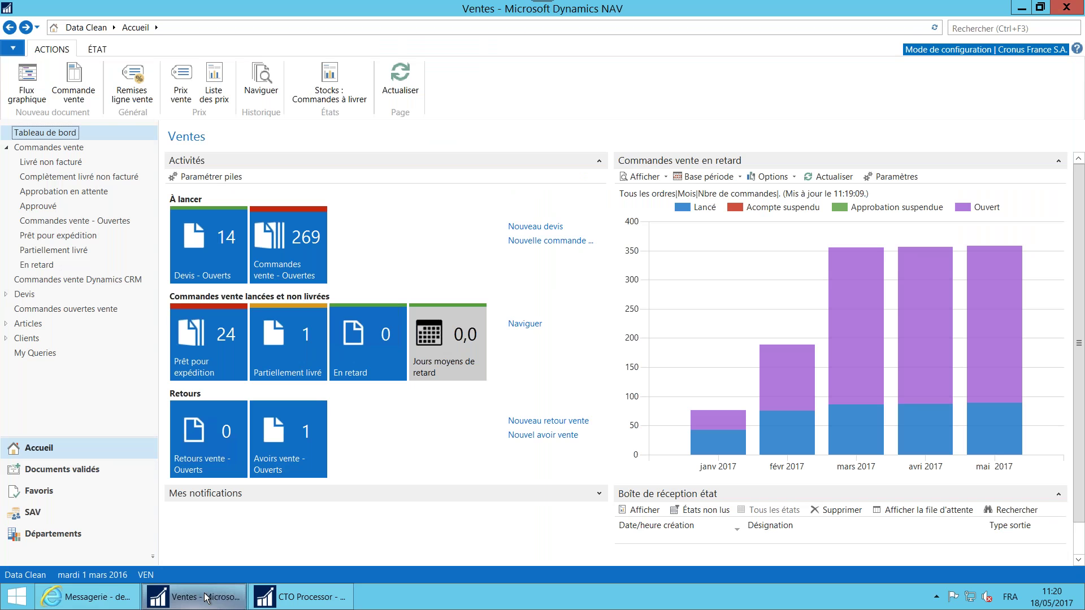
{"action": "left_click", "coordinate": [82, 103]}
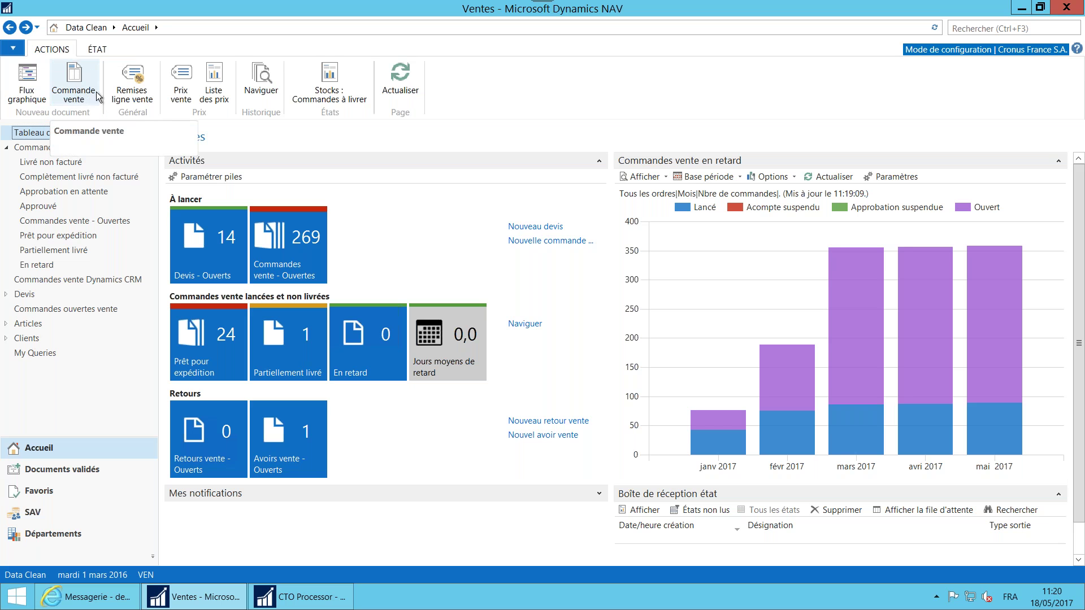
{"action": "left_click", "coordinate": [90, 97]}
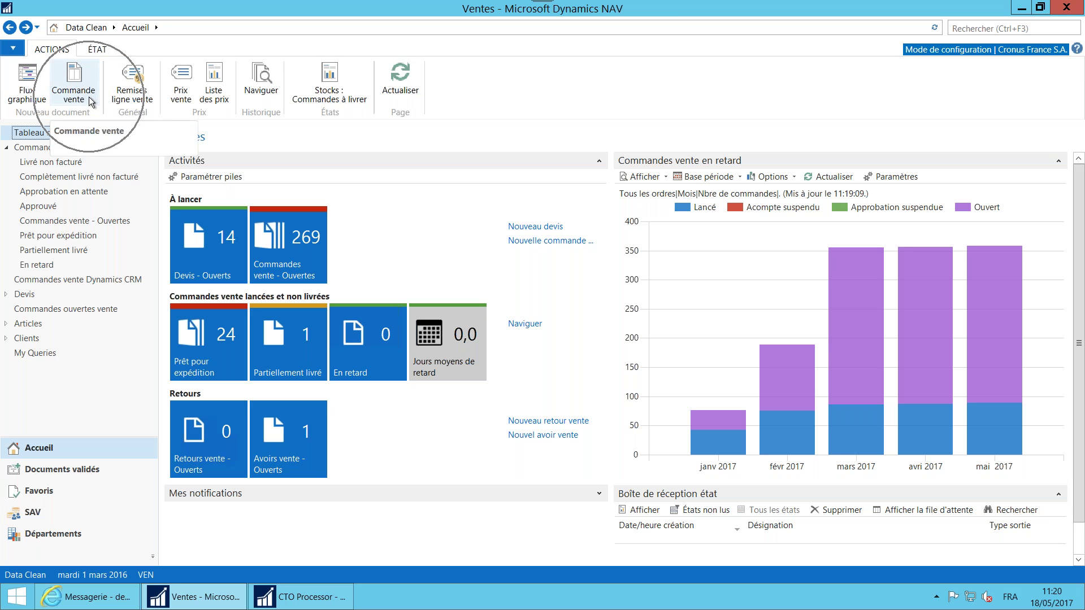
{"action": "left_click", "coordinate": [519, 243]}
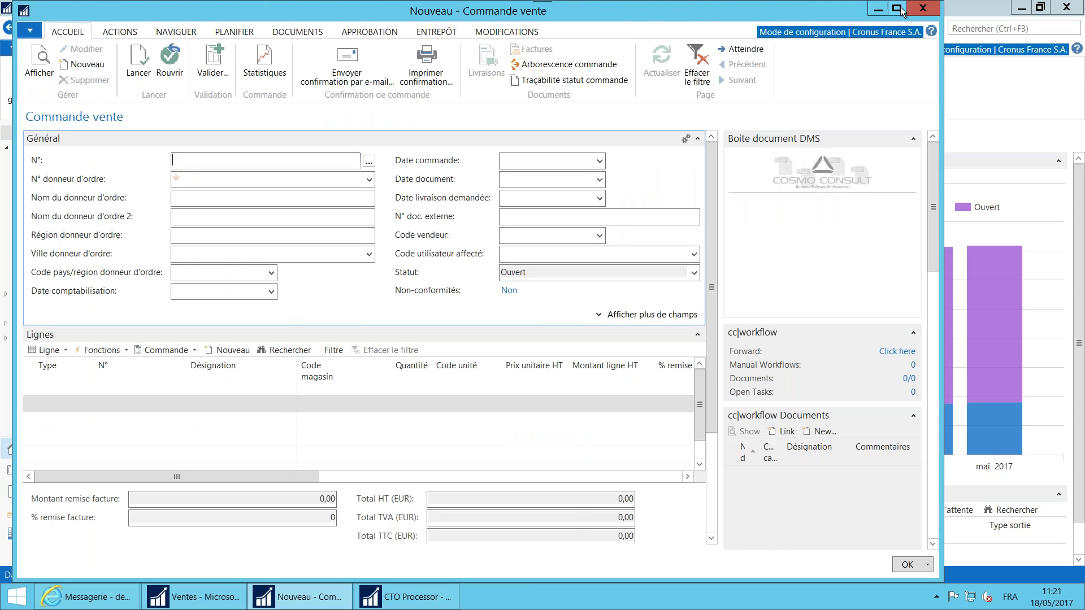
{"action": "left_click", "coordinate": [897, 9]}
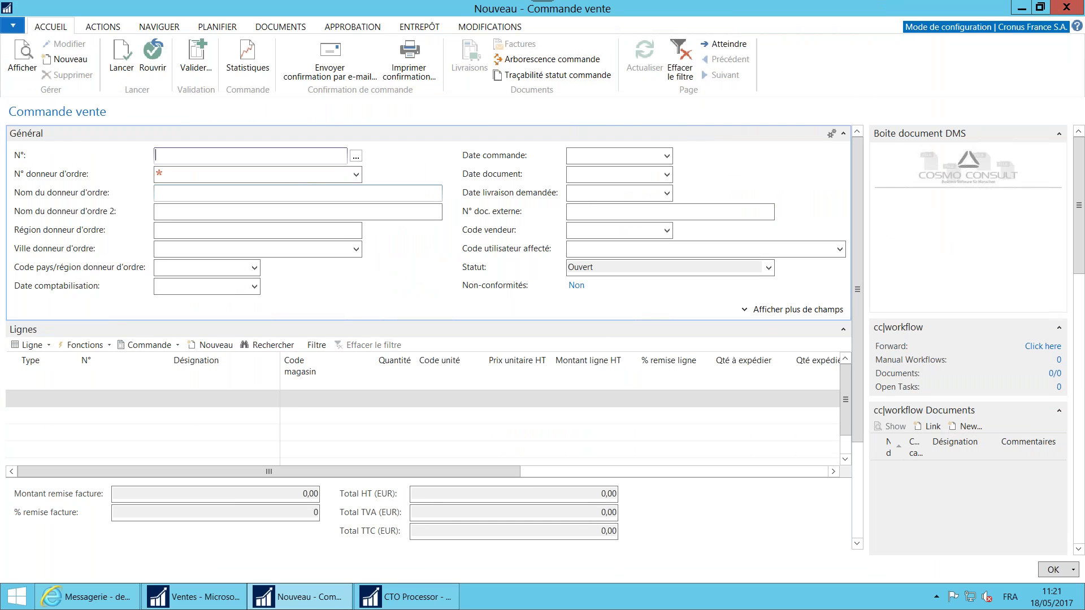
Set Veloc's SA as the order's sell-to customer and agree to proceed despite the exceeded credit limit.
{"action": "left_click", "coordinate": [304, 177]}
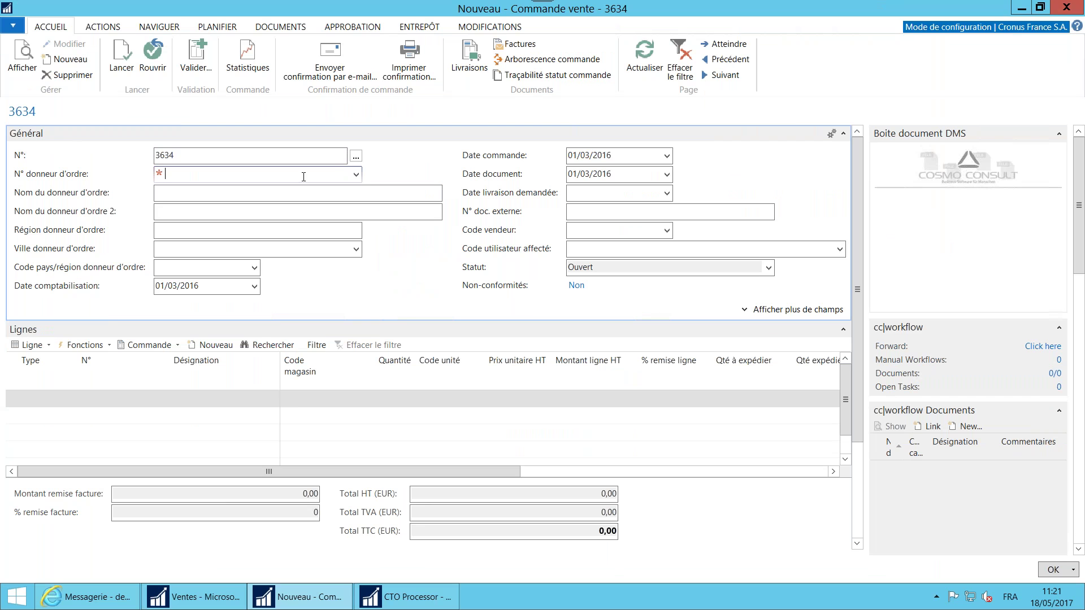
{"action": "left_click", "coordinate": [356, 173]}
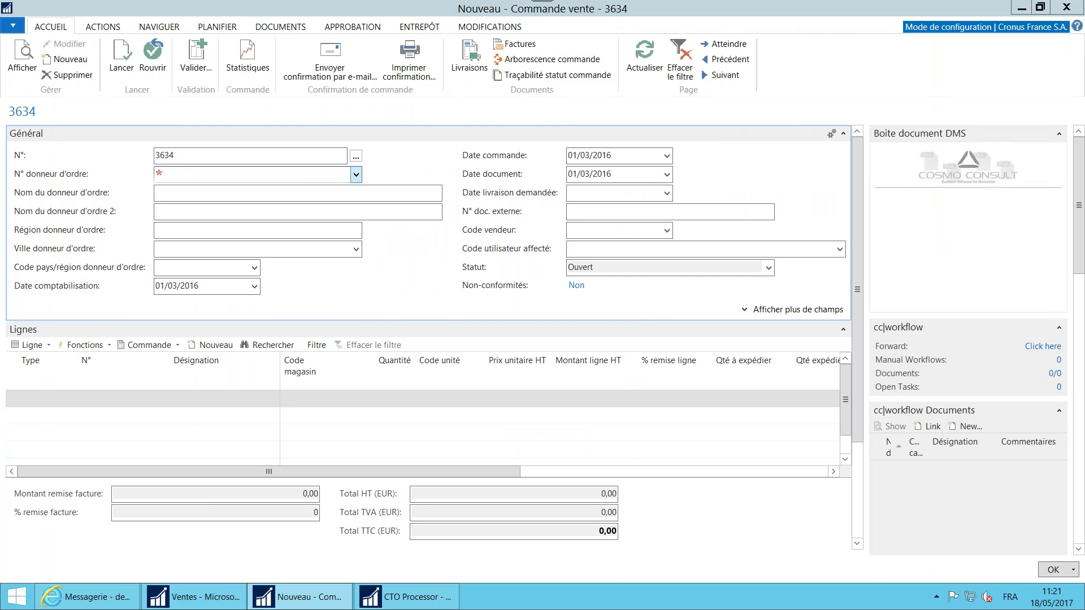
{"action": "type", "text": "V"}
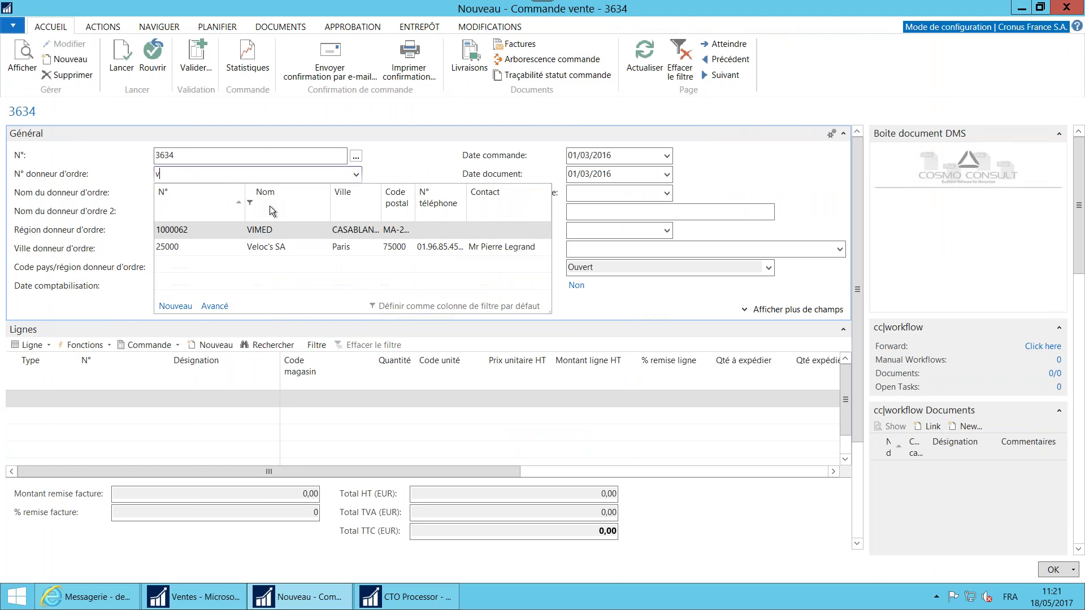
{"action": "type", "text": "e"}
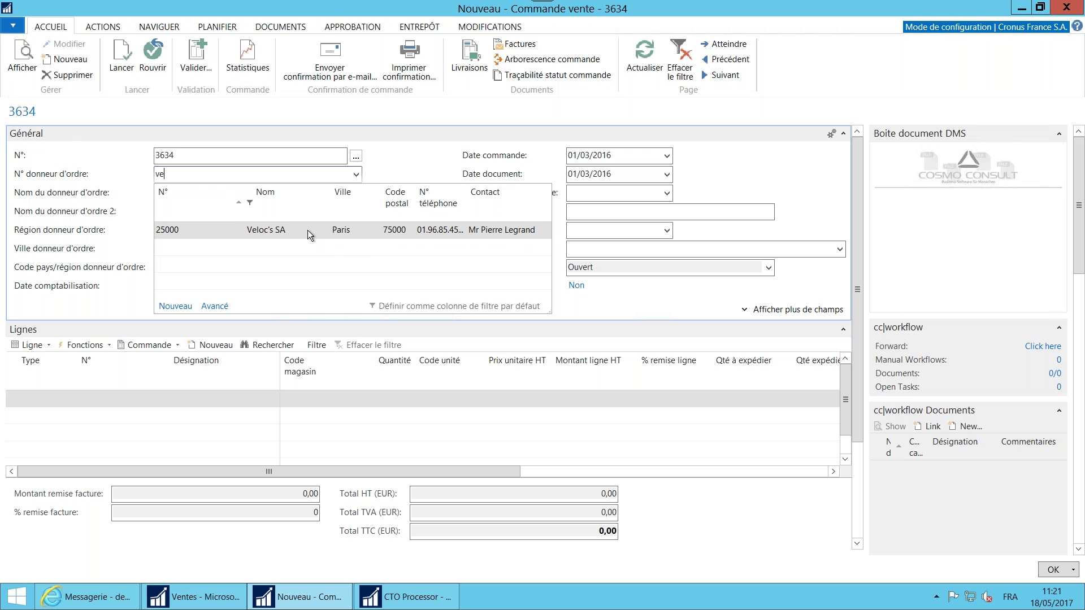
{"action": "left_click", "coordinate": [286, 231]}
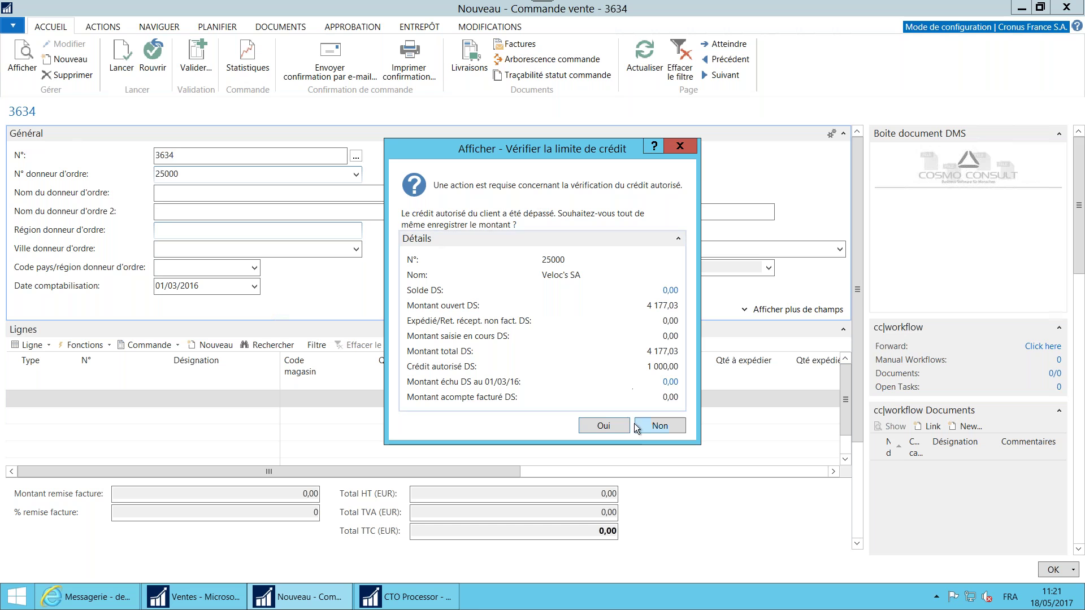
{"action": "left_click", "coordinate": [612, 425]}
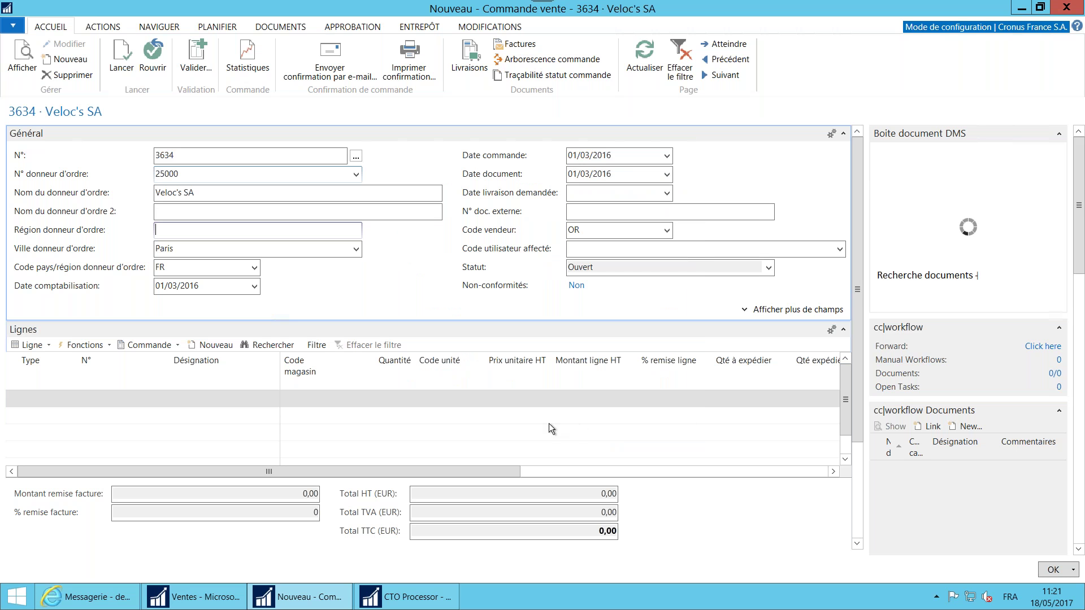
{"action": "left_click", "coordinate": [47, 399]}
{"action": "left_click", "coordinate": [70, 399]}
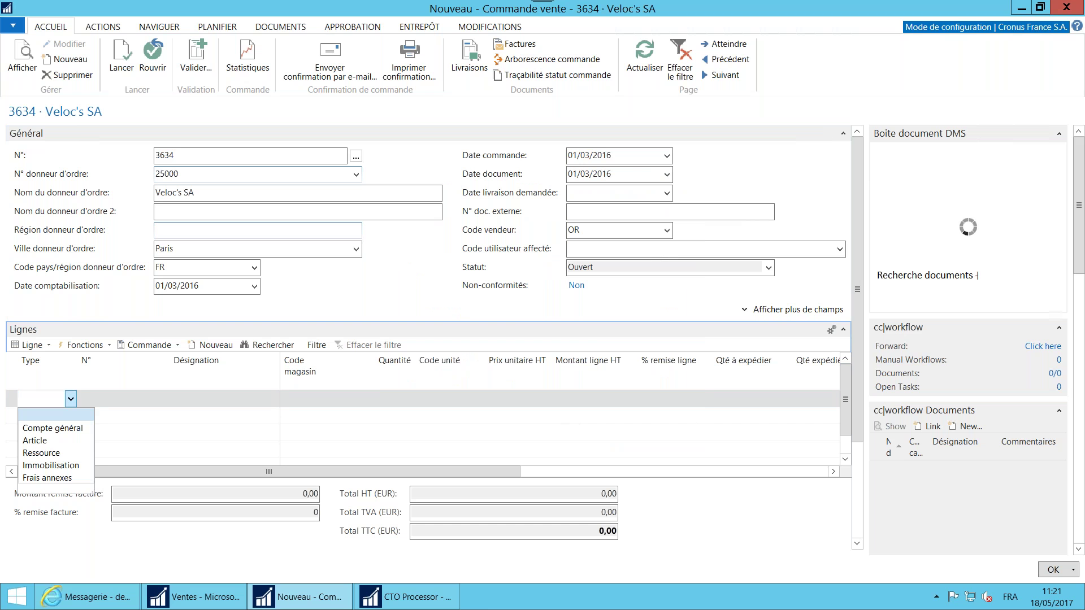
{"action": "left_click", "coordinate": [13, 411]}
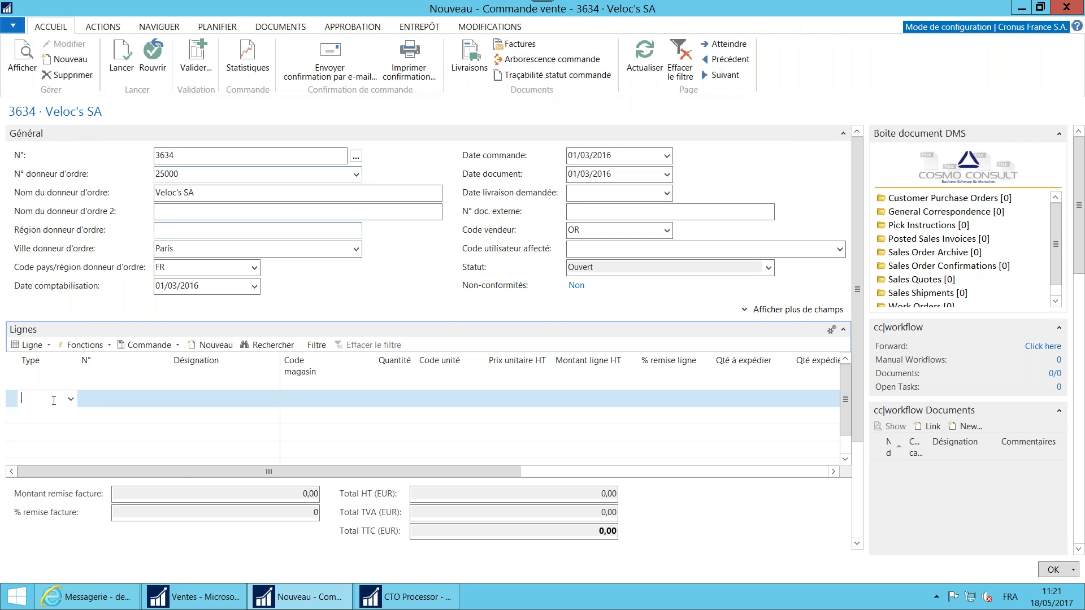
Switch to the CTO session and examine the Articles - [VEL] list, including VEL-0014, VEL-0009 and VEL-GENERIQUE.
{"action": "left_click", "coordinate": [377, 595]}
{"action": "left_click", "coordinate": [58, 208]}
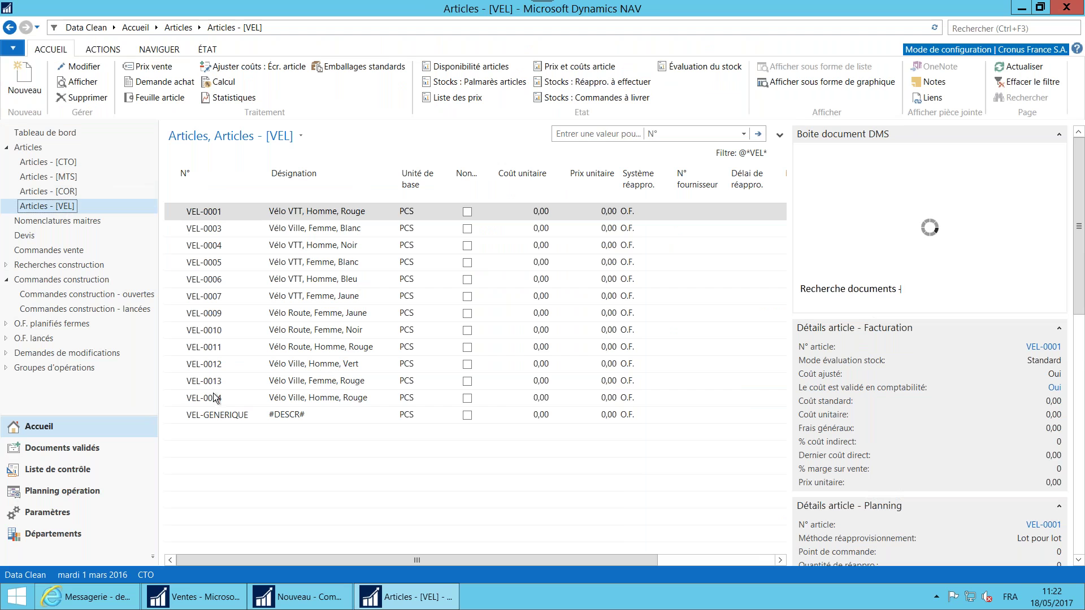
{"action": "left_click", "coordinate": [214, 402]}
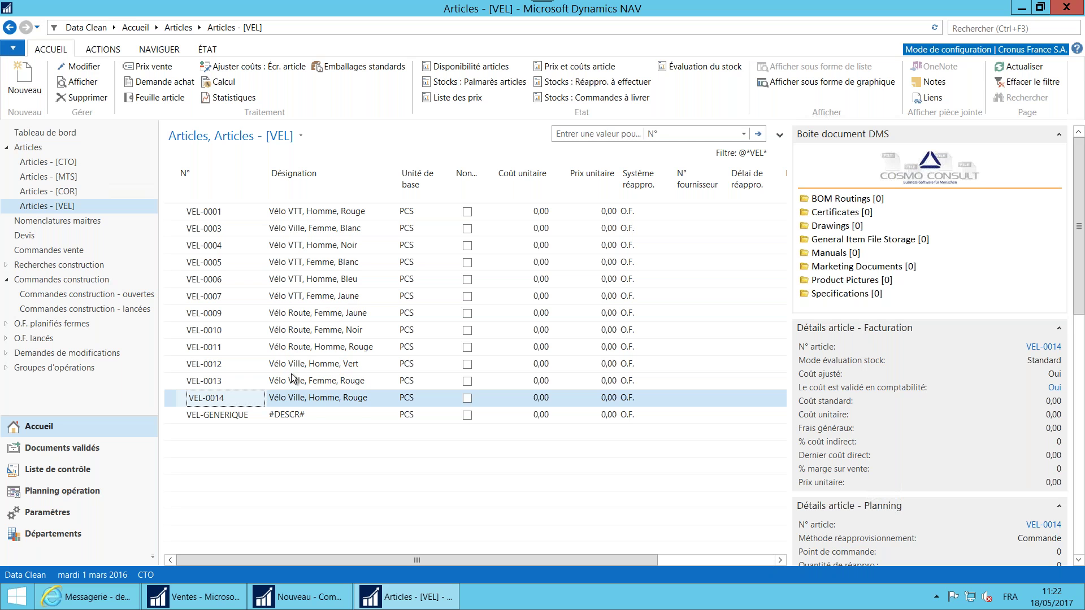
{"action": "left_click", "coordinate": [320, 314]}
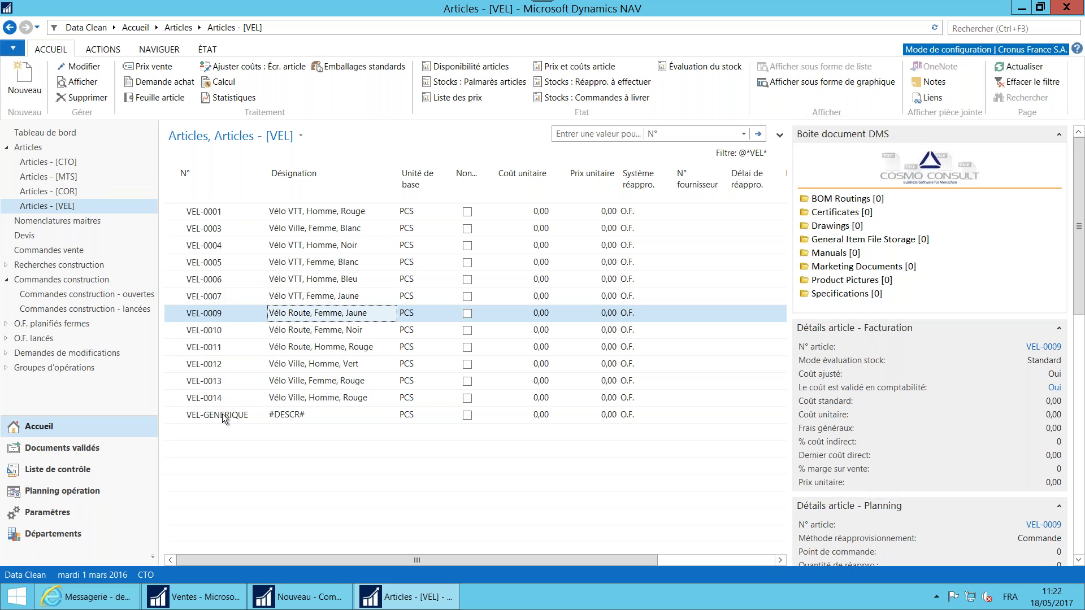
{"action": "left_click", "coordinate": [222, 413]}
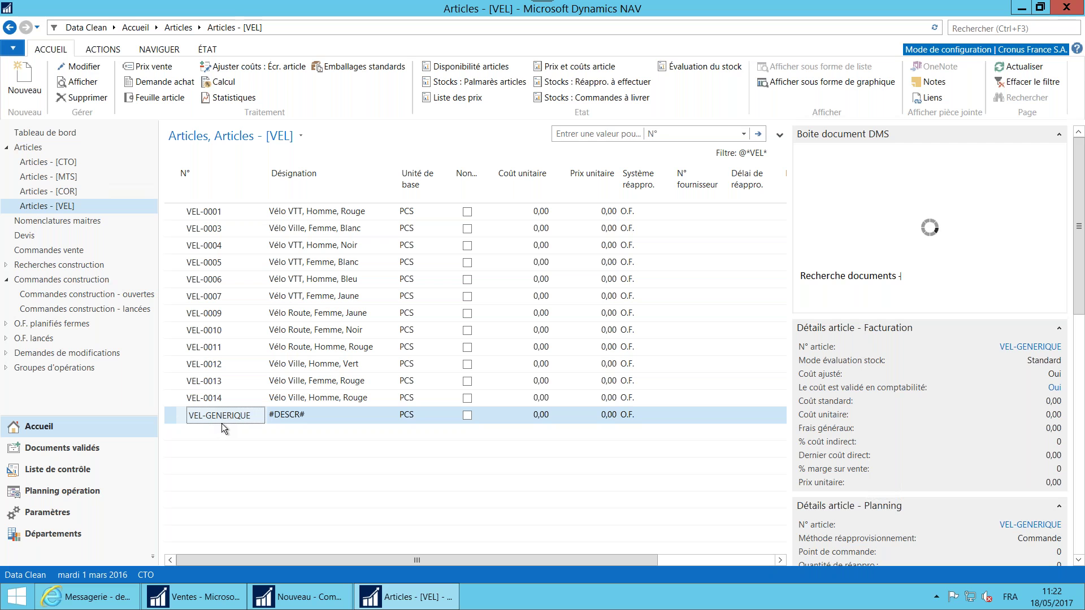
{"action": "left_click", "coordinate": [229, 416]}
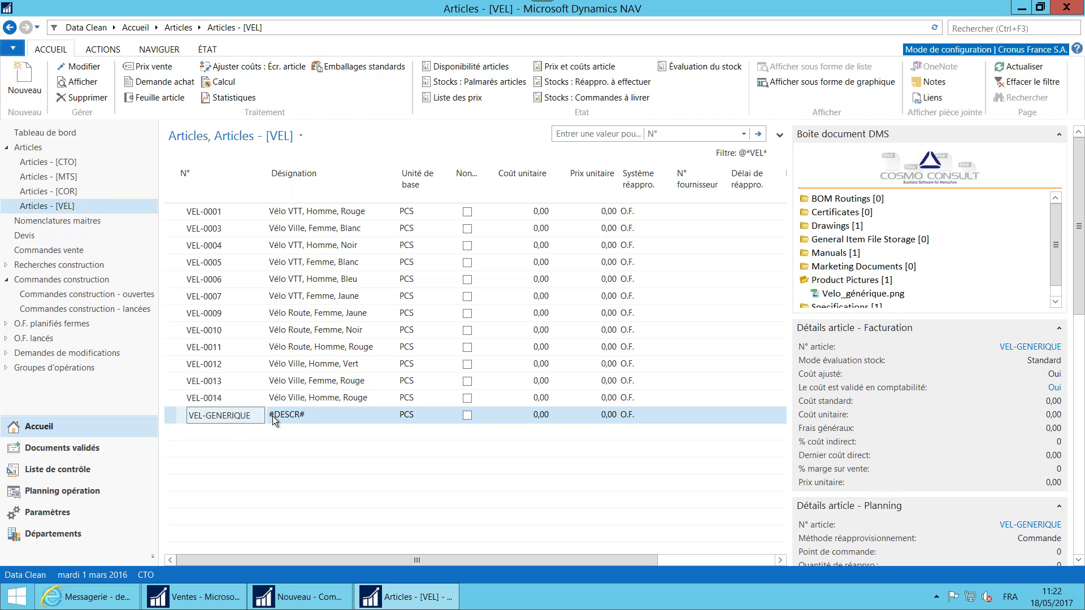
{"action": "mouse_move", "coordinate": [399, 598]}
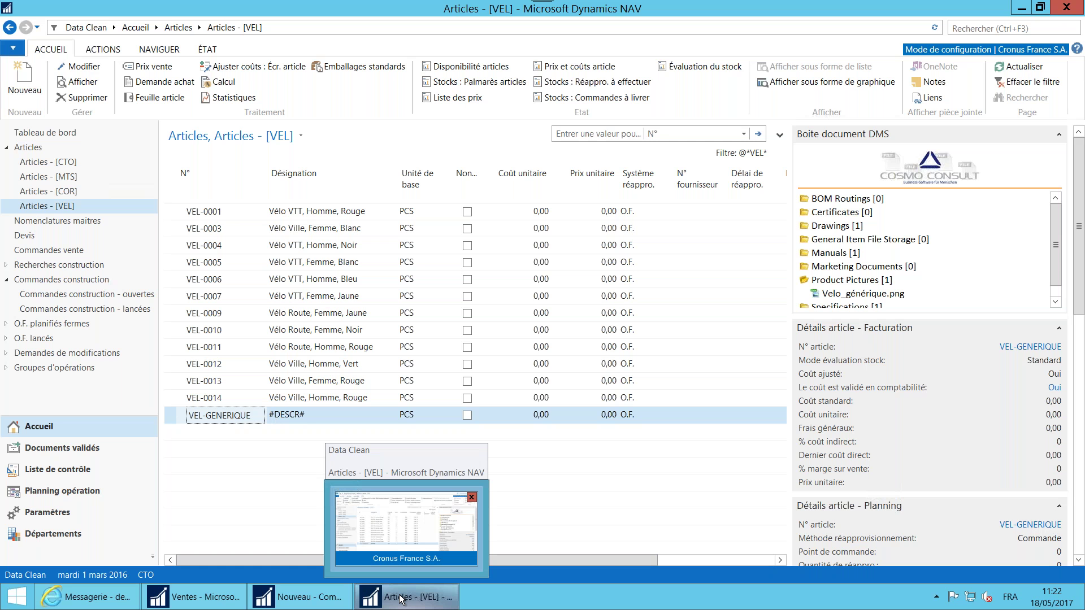
Return to the Veloc's SA sales order and set the first line's type to Article.
{"action": "left_click", "coordinate": [333, 597]}
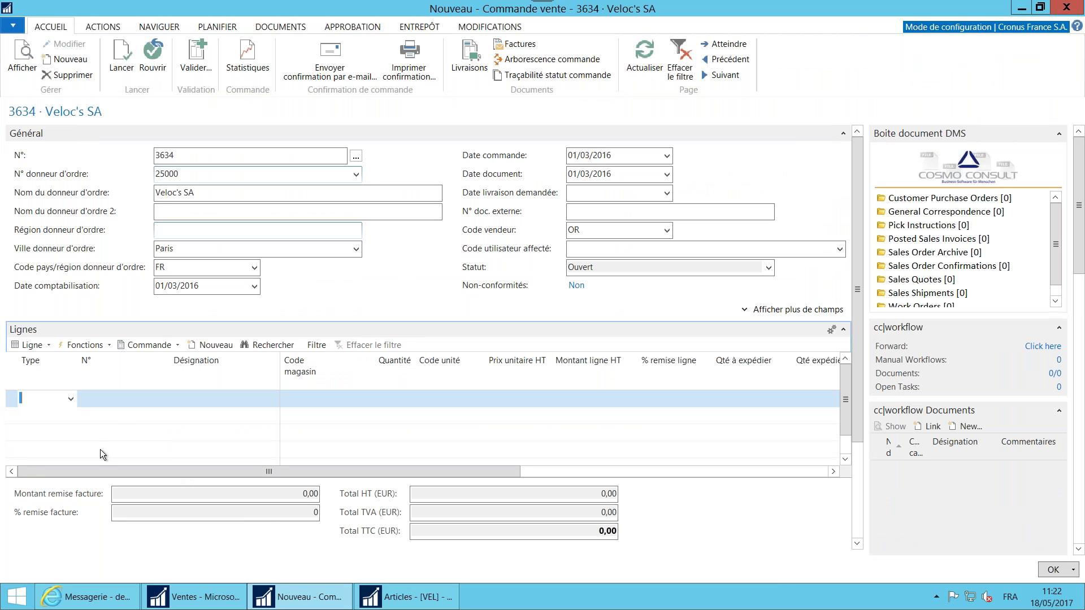
{"action": "left_click", "coordinate": [70, 400]}
{"action": "left_click", "coordinate": [56, 439]}
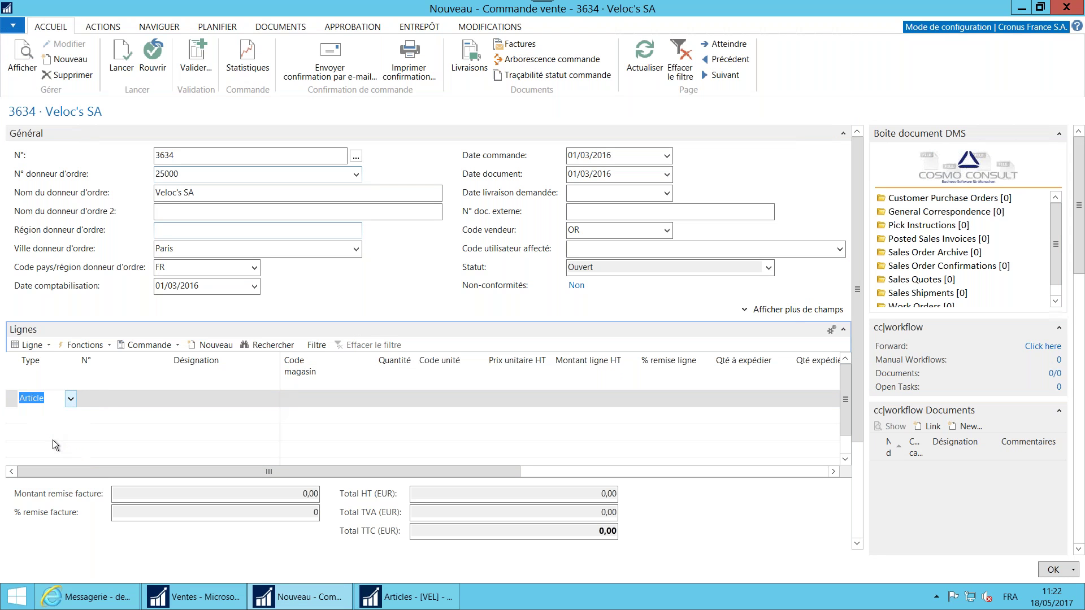
Choose item VEL-GENERIQUE for the first order line and set its quantity to 1.
{"action": "left_click", "coordinate": [129, 402]}
{"action": "left_click", "coordinate": [162, 400]}
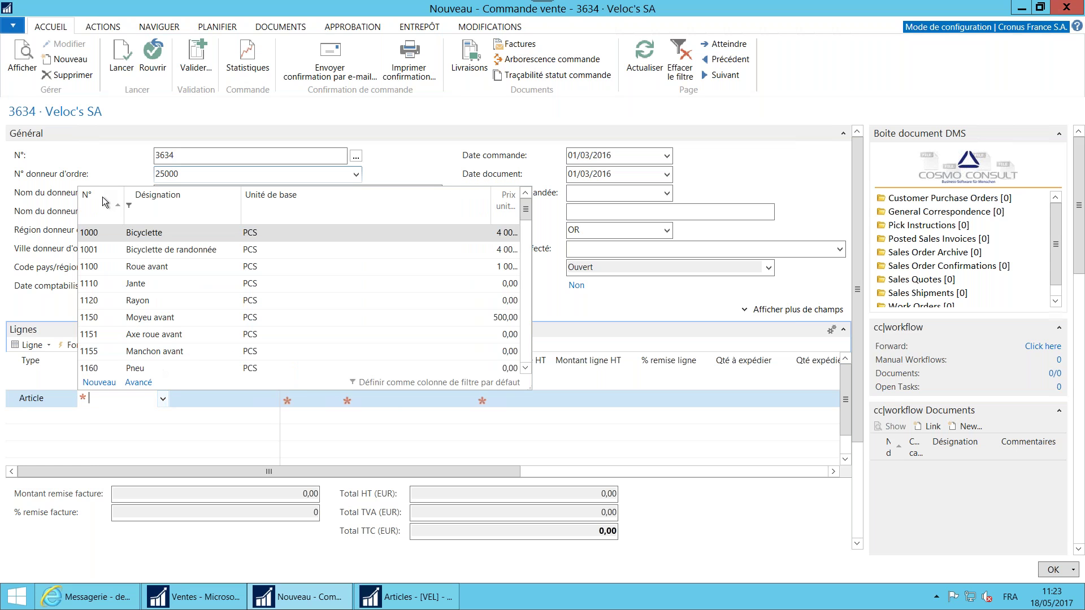
{"action": "type", "text": "vel"}
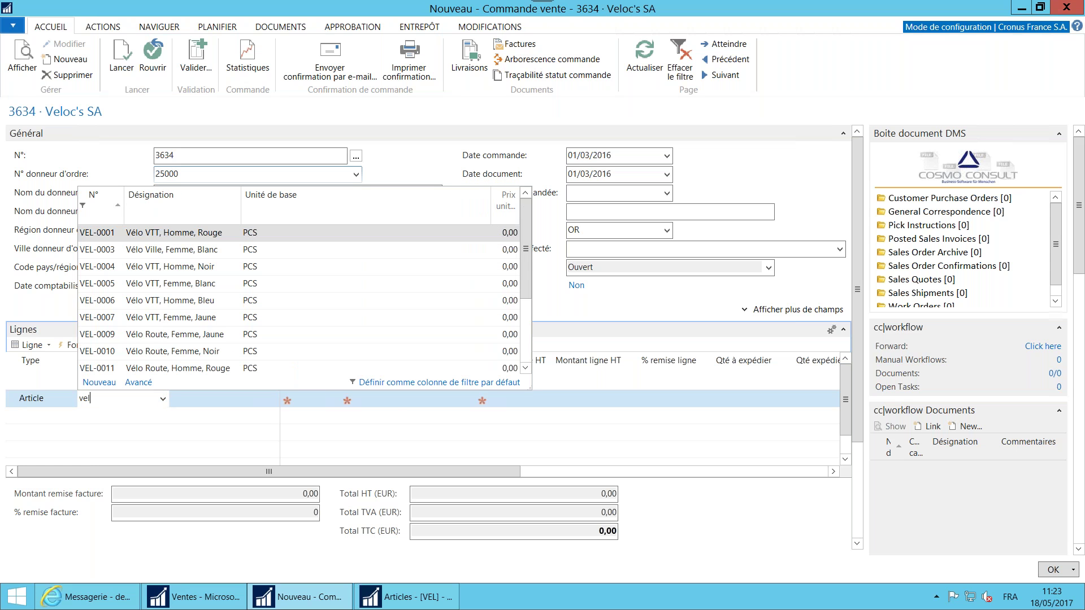
{"action": "scroll", "coordinate": [183, 307], "scroll_direction": "down", "scroll_amount": 2}
{"action": "left_click", "coordinate": [123, 352]}
{"action": "left_click", "coordinate": [221, 396]}
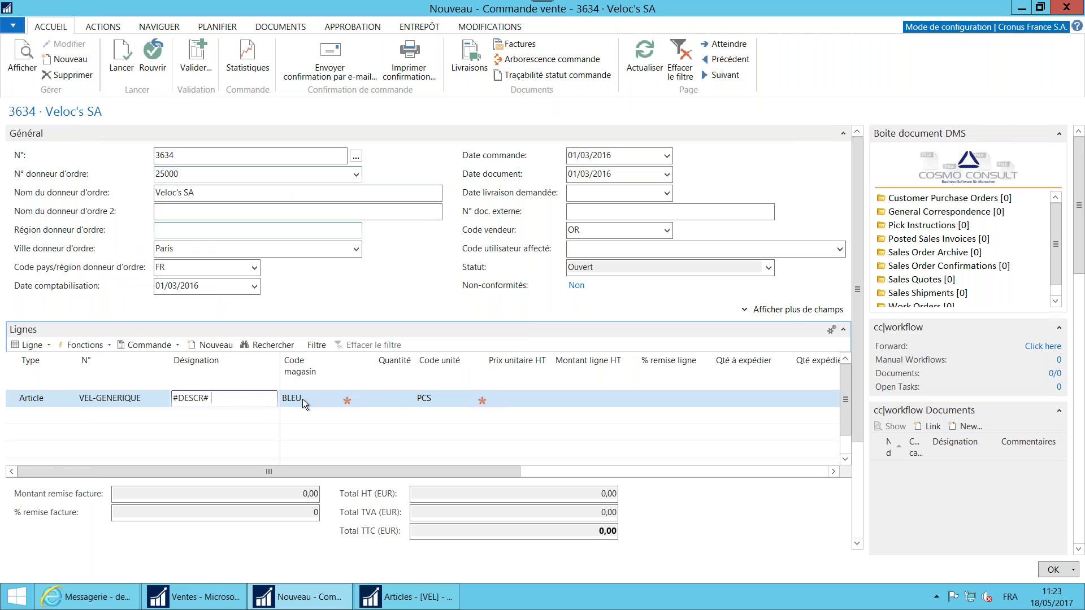
{"action": "left_click", "coordinate": [364, 400]}
{"action": "type", "text": "1"}
{"action": "key", "text": "Return"}
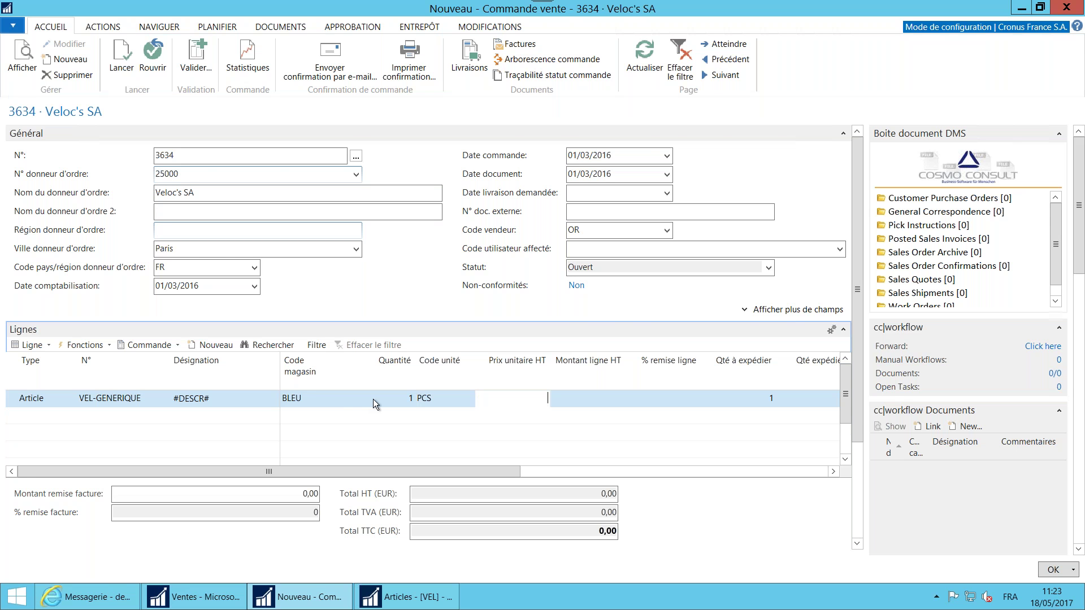
Recheck the e-mailed request in Outlook, and open the order line's Liste de contrôle with the Général section collapsed.
{"action": "left_click", "coordinate": [94, 598]}
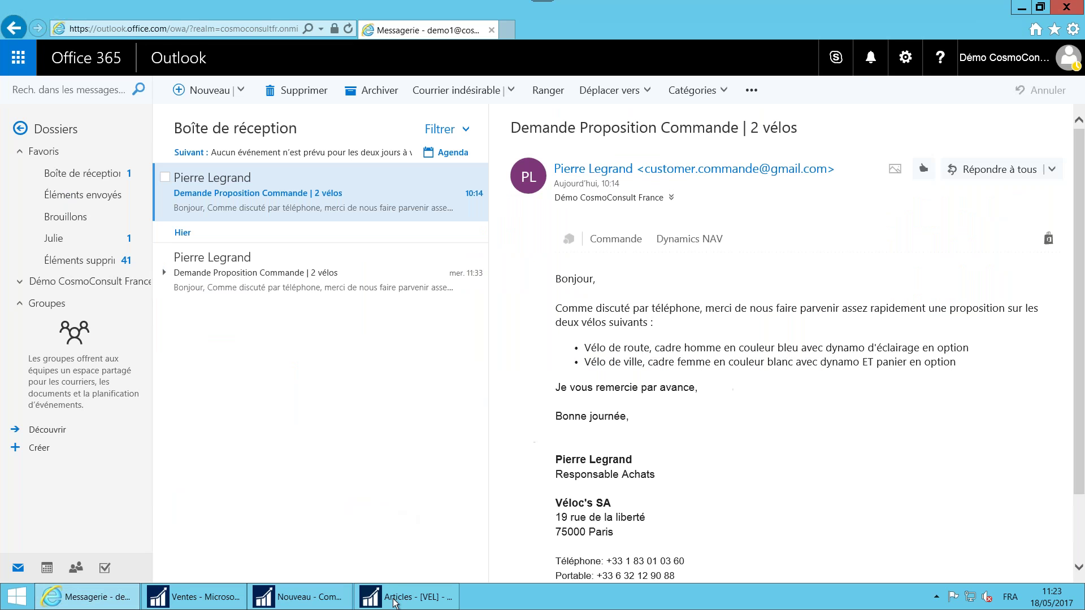
{"action": "left_click", "coordinate": [317, 597]}
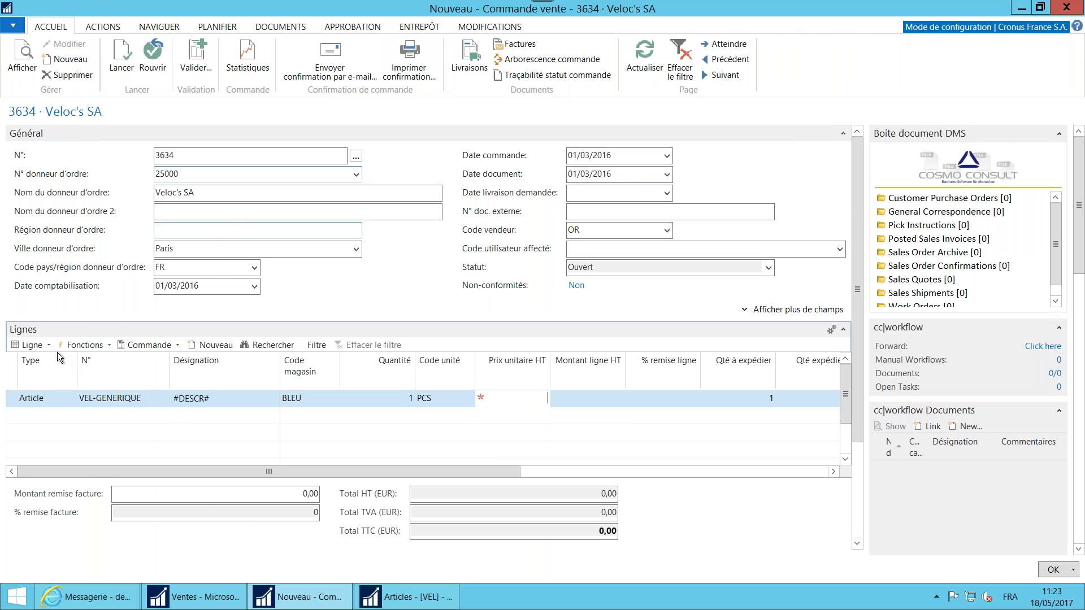
{"action": "left_click", "coordinate": [48, 346]}
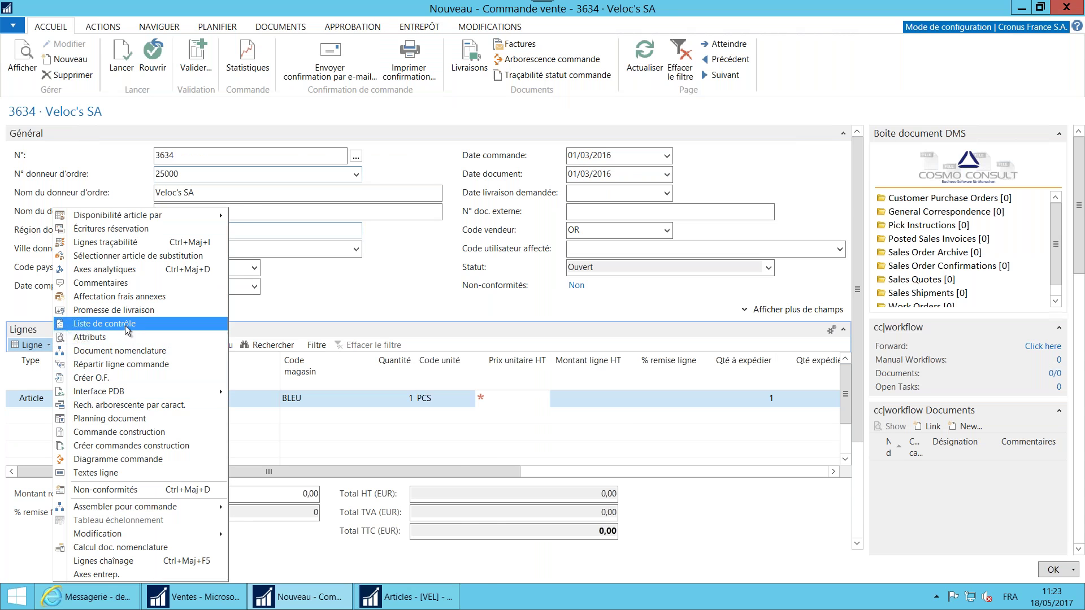
{"action": "left_click", "coordinate": [96, 323]}
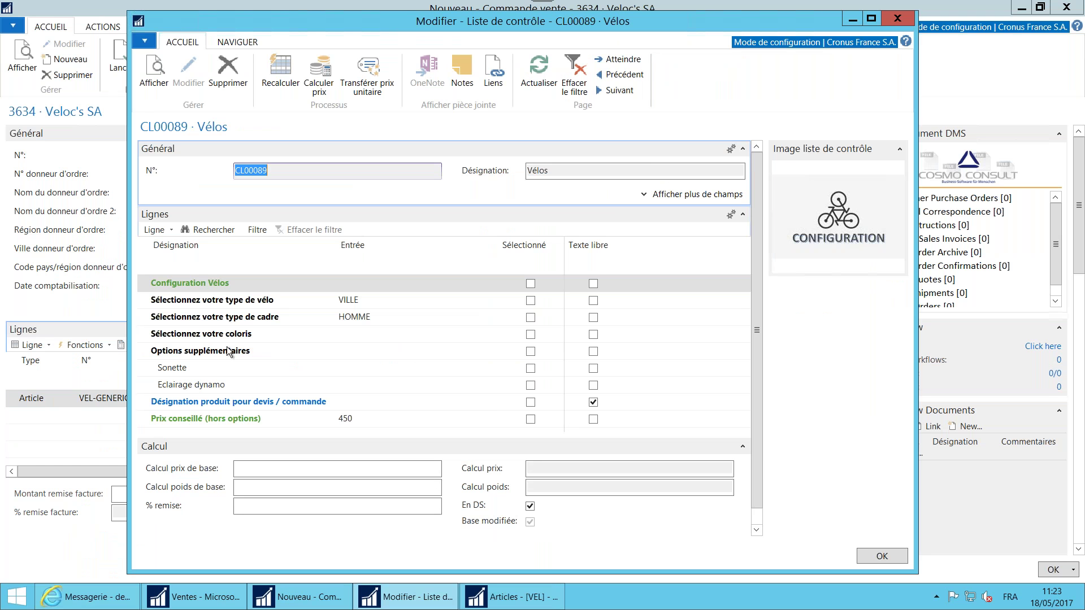
{"action": "left_click", "coordinate": [742, 148]}
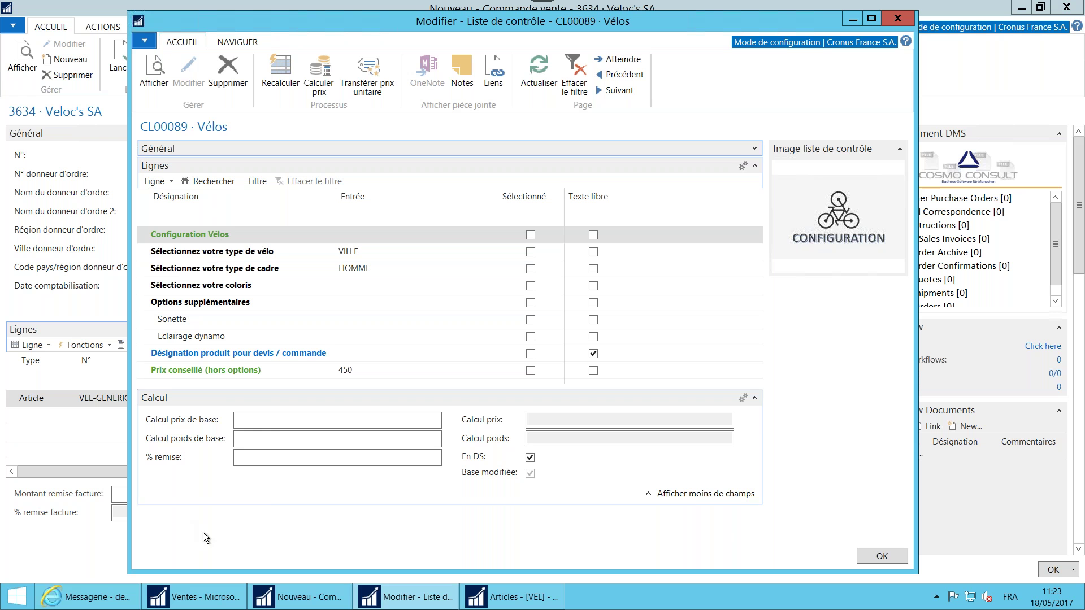
Recheck the customer's e-mail and set the bike type in the Vélos checklist to ROUTE.
{"action": "left_click", "coordinate": [272, 426]}
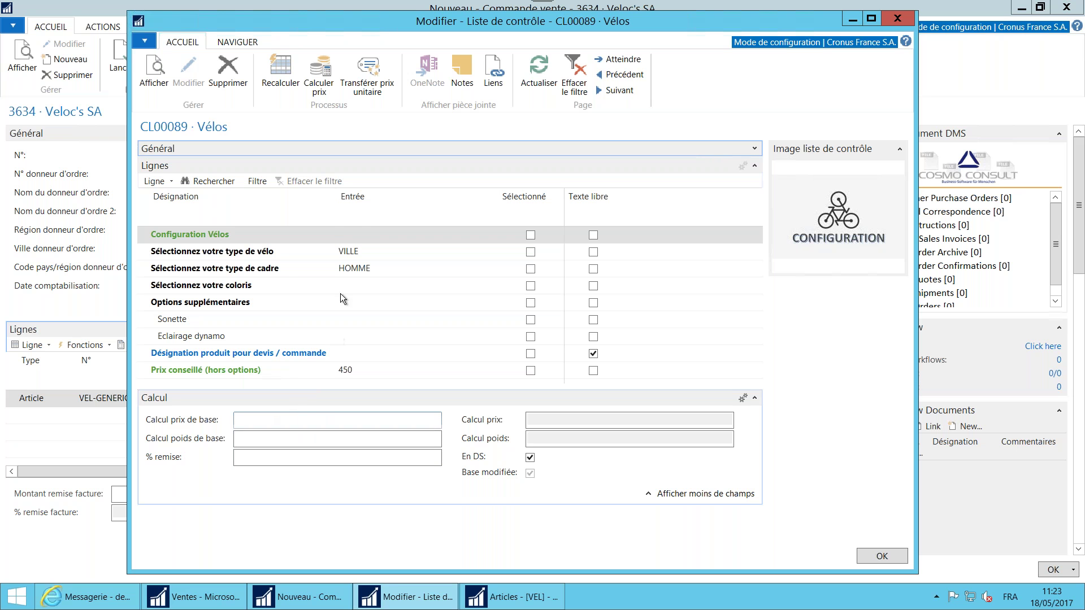
{"action": "left_click", "coordinate": [264, 260]}
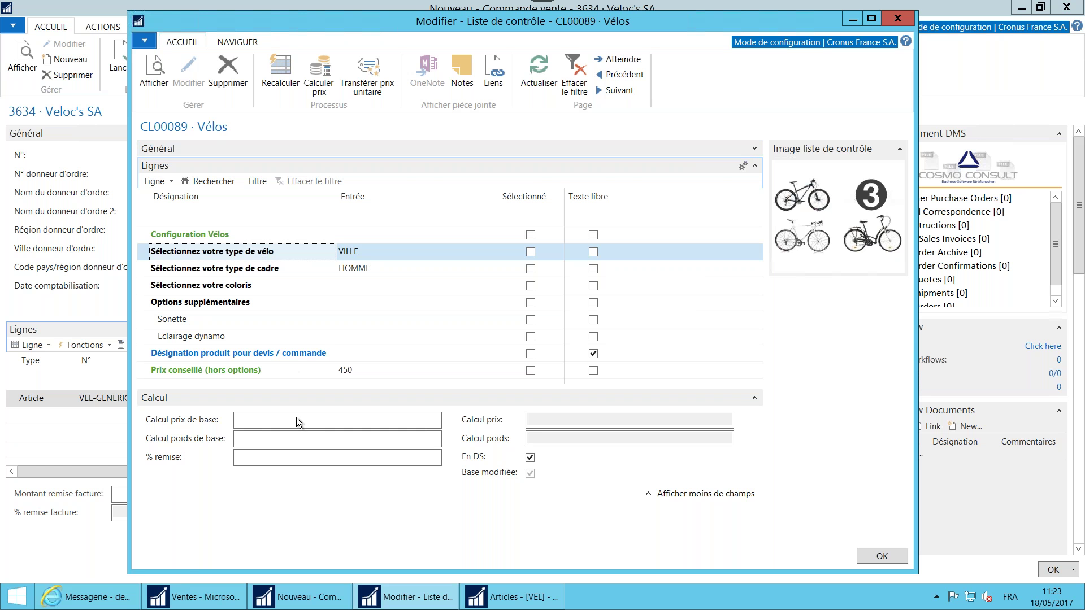
{"action": "left_click", "coordinate": [113, 598]}
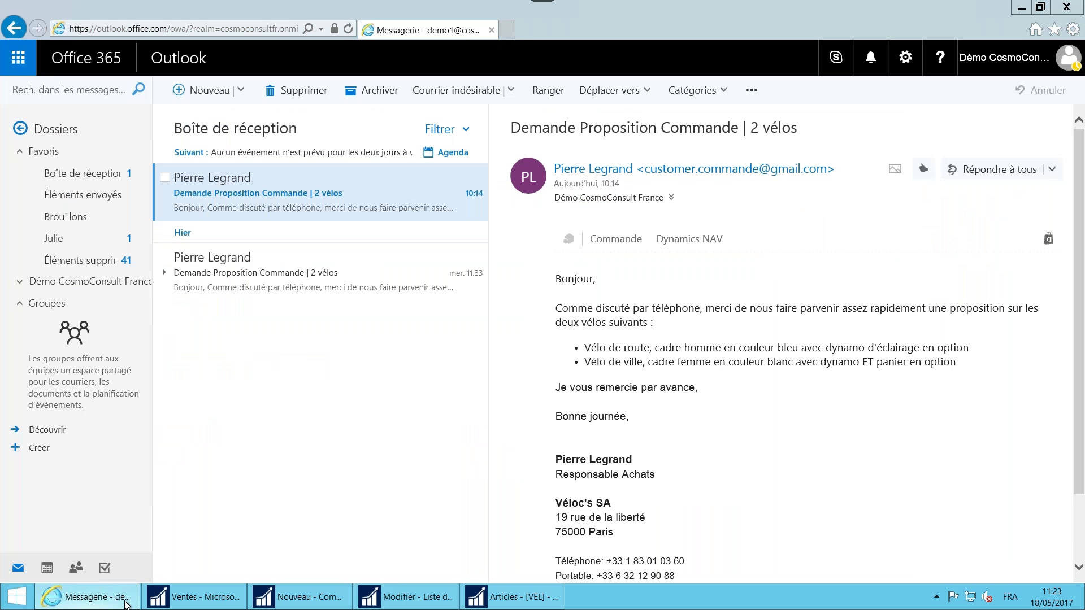
{"action": "left_click", "coordinate": [125, 604]}
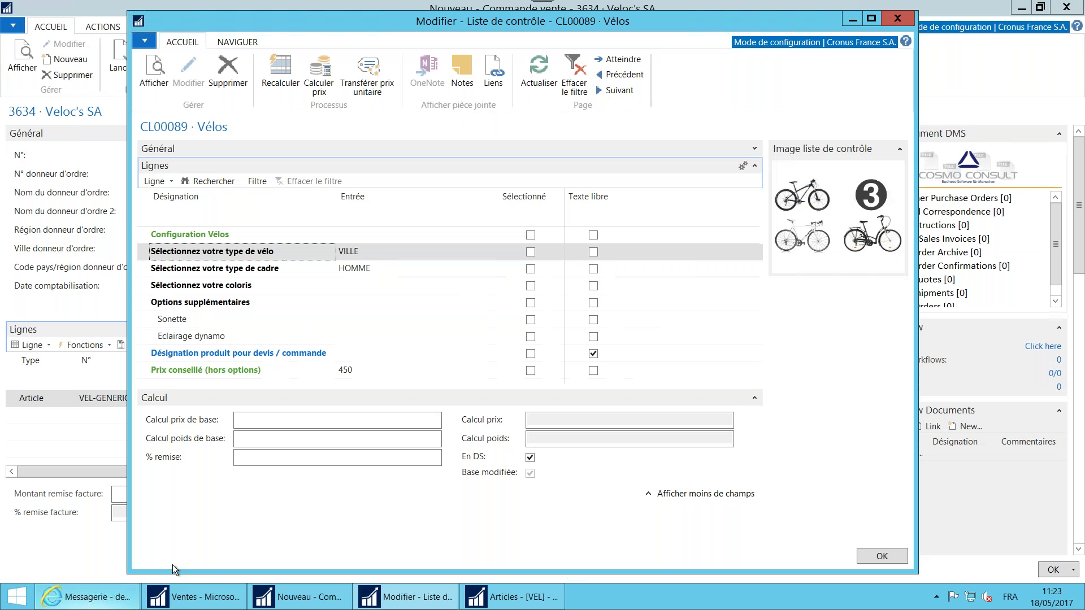
{"action": "left_click", "coordinate": [492, 254]}
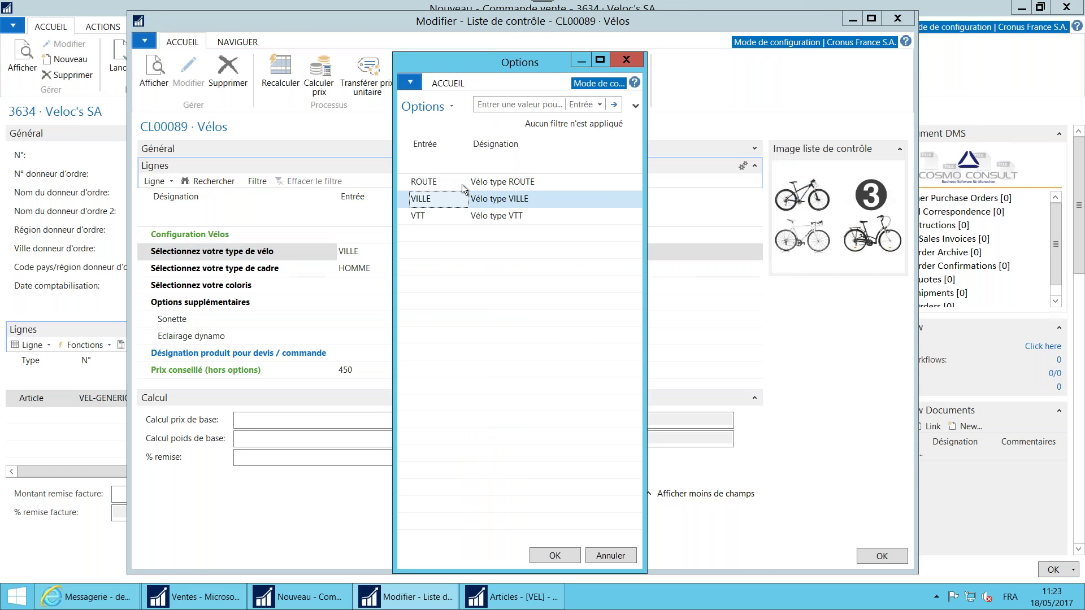
{"action": "double_click", "coordinate": [460, 182]}
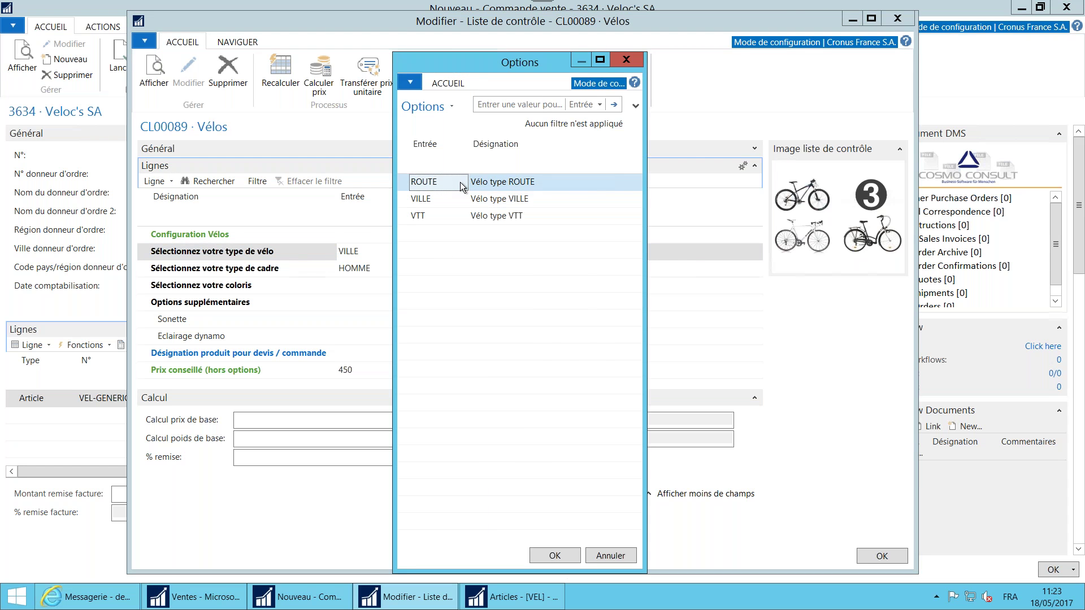
{"action": "key", "text": "Down"}
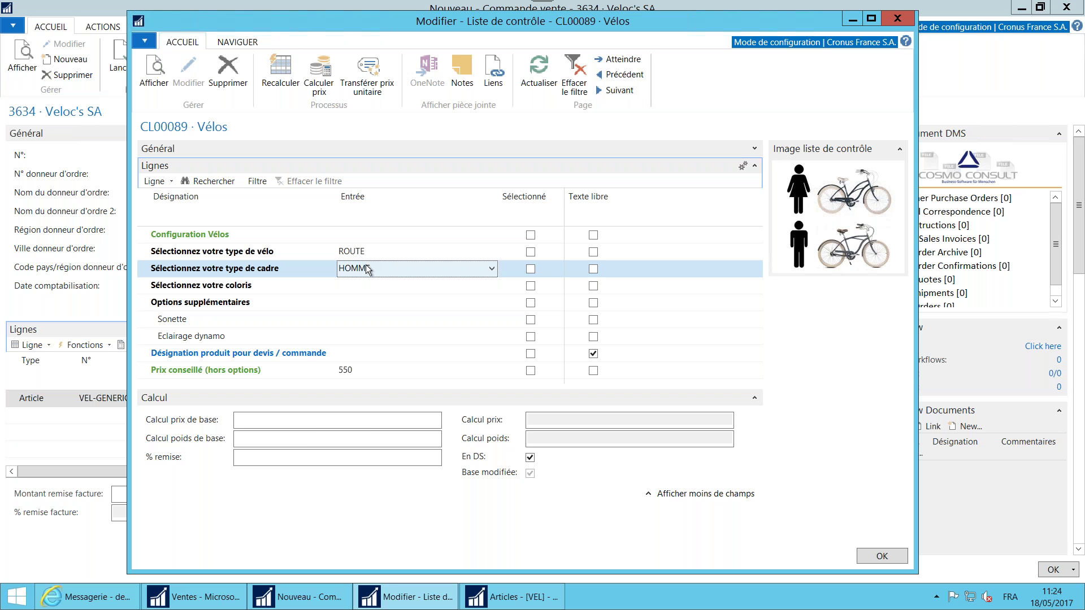
Review the bike type and frame type entries in the Vélos checklist.
{"action": "left_click", "coordinate": [368, 269]}
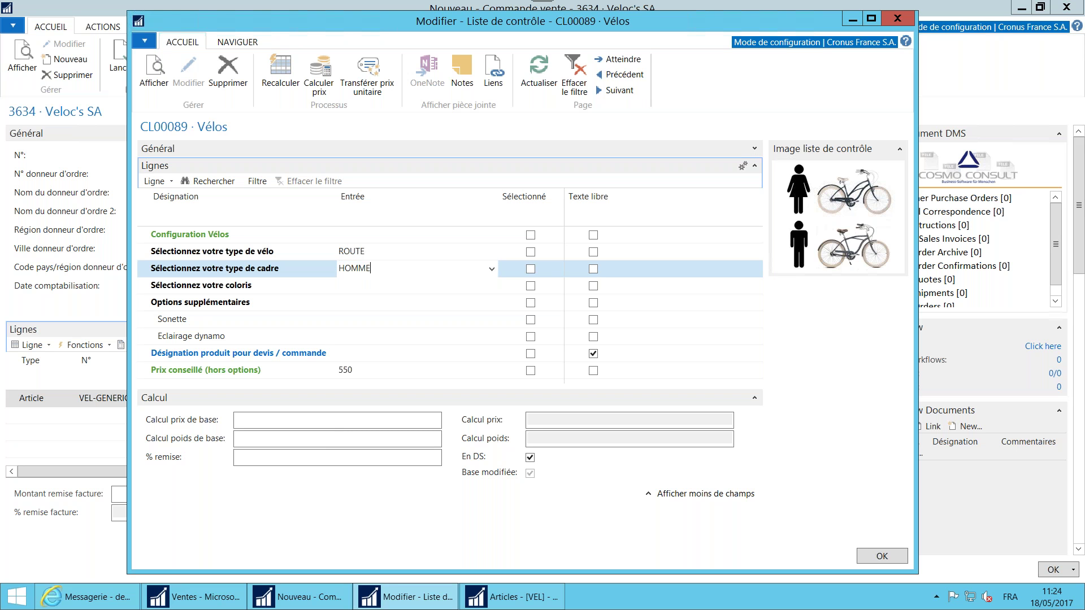
{"action": "left_click", "coordinate": [378, 253]}
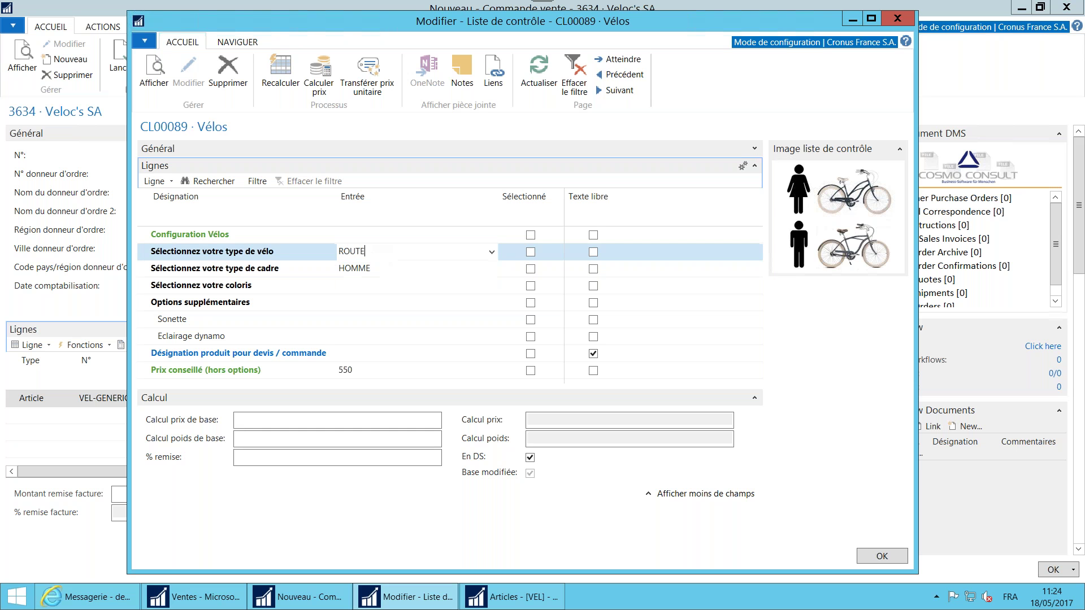
{"action": "left_click", "coordinate": [358, 269]}
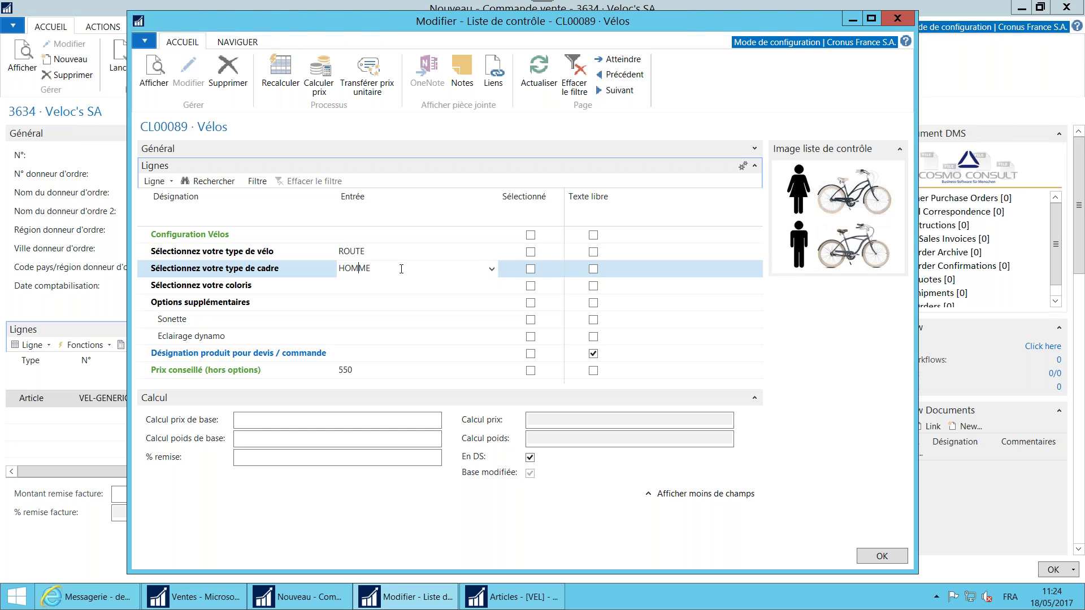
Examine the Sonette and Eclairage dynamo options offered for the HOMME frame in the Vélos checklist.
{"action": "left_click", "coordinate": [164, 269]}
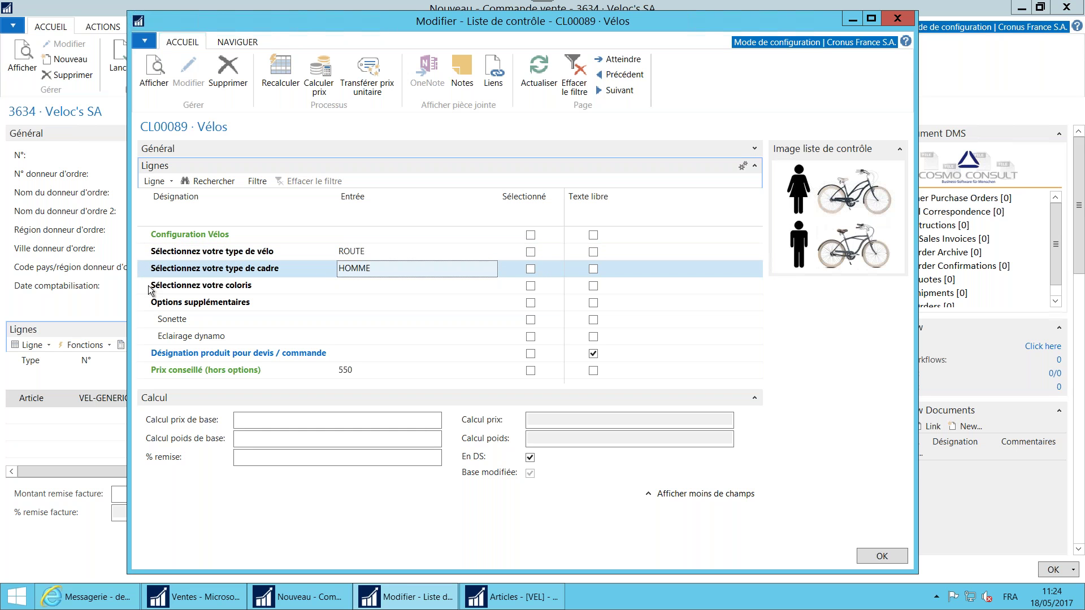
{"action": "left_click", "coordinate": [168, 320]}
{"action": "left_click", "coordinate": [161, 336]}
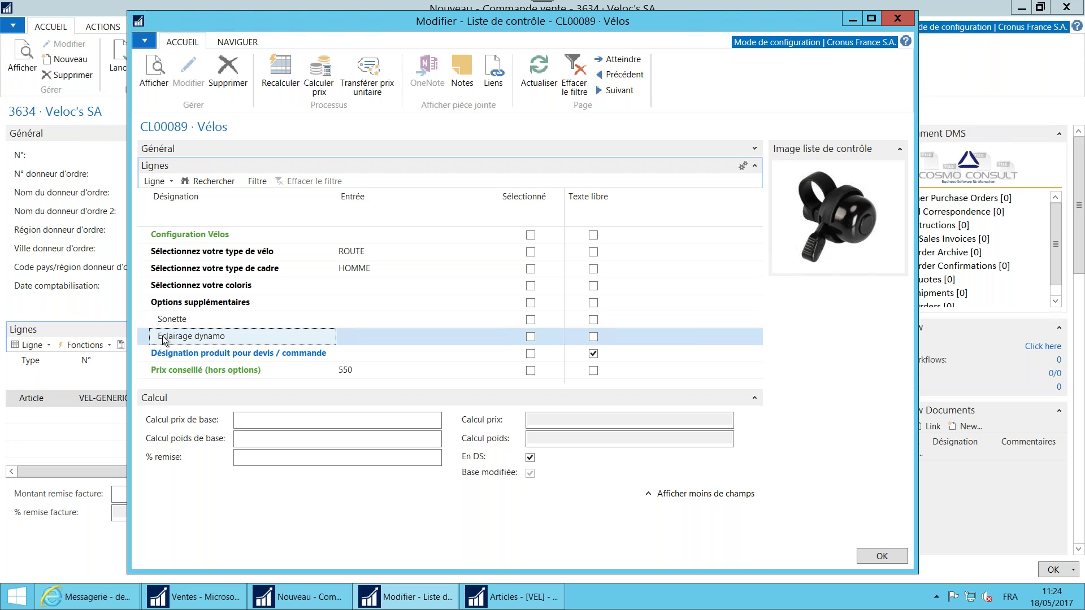
{"action": "left_click", "coordinate": [170, 322]}
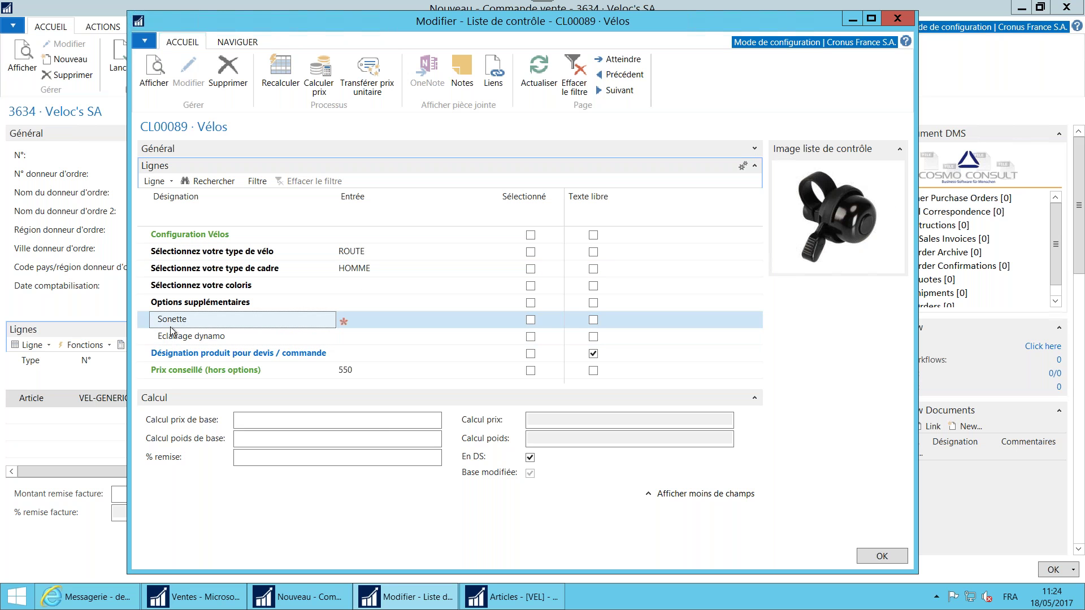
{"action": "left_click", "coordinate": [171, 334]}
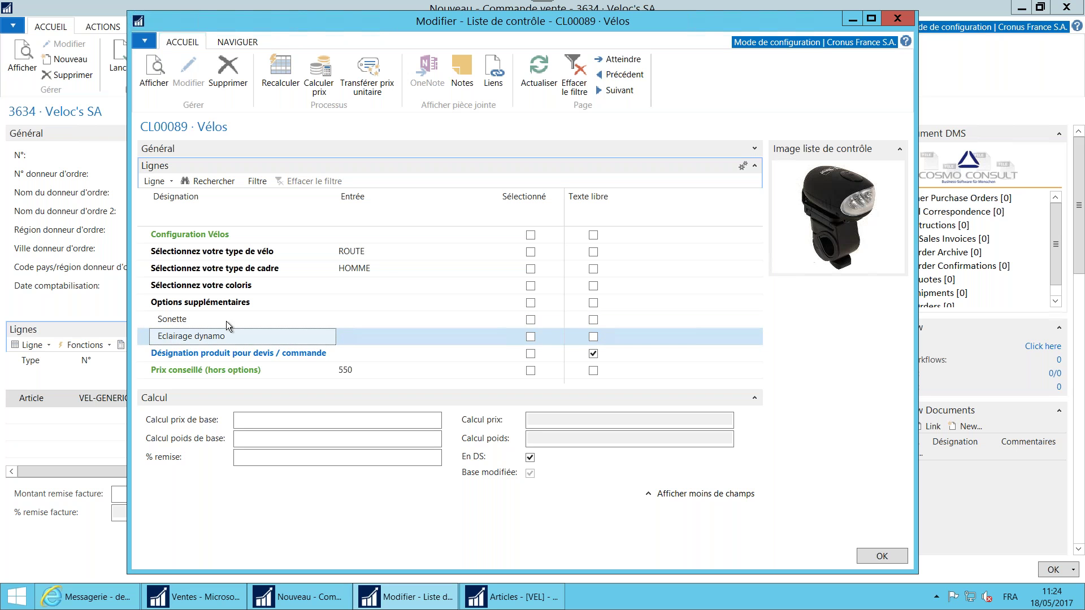
Try the frame type FEMME in the Vélos checklist and examine the Panier avant option.
{"action": "left_click", "coordinate": [381, 269]}
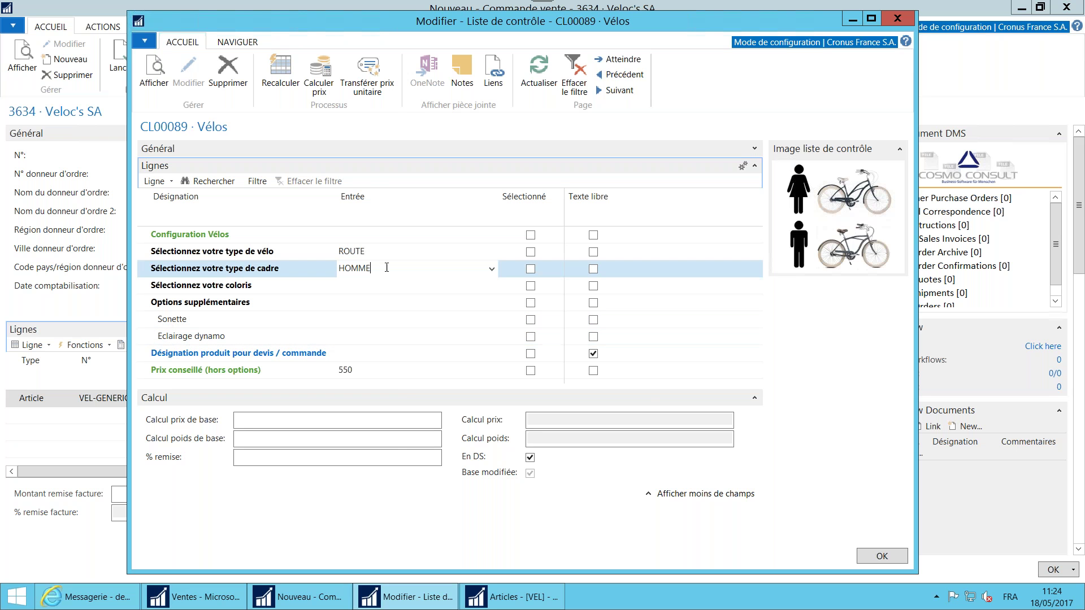
{"action": "left_click", "coordinate": [491, 269]}
{"action": "double_click", "coordinate": [441, 182]}
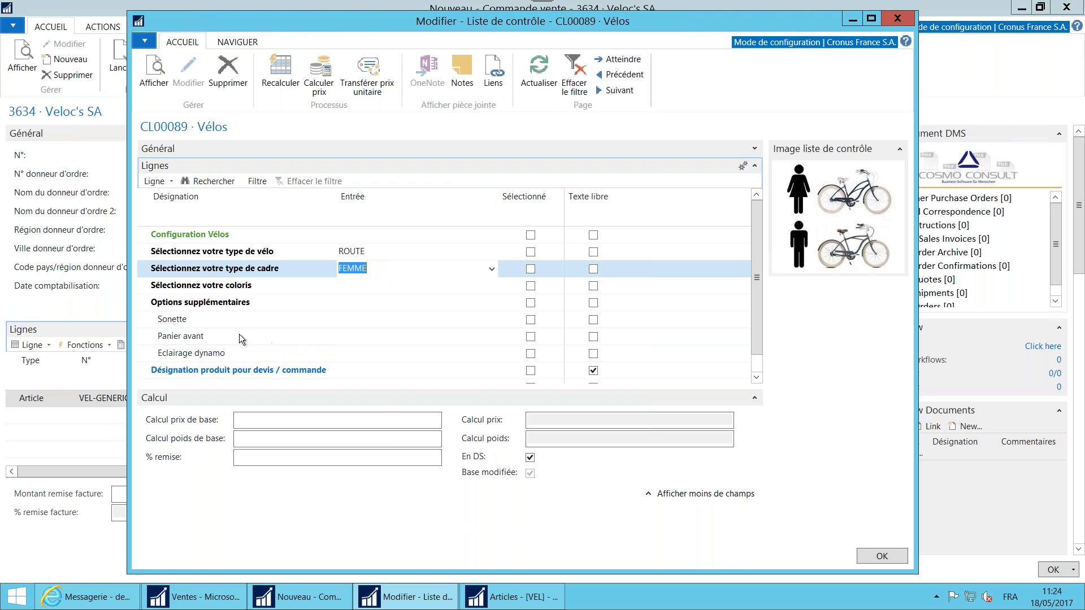
{"action": "left_click", "coordinate": [142, 339]}
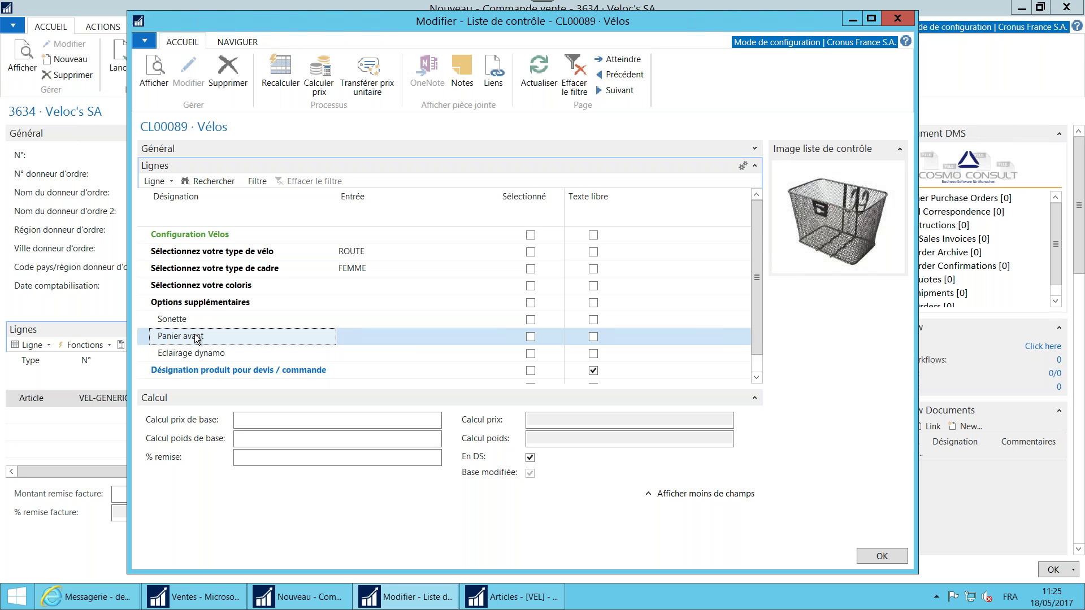
Set the frame type in the Vélos checklist to HOMME.
{"action": "left_click", "coordinate": [390, 269]}
{"action": "left_click", "coordinate": [492, 269]}
{"action": "left_click", "coordinate": [429, 199]}
{"action": "key", "text": "Return"}
{"action": "key", "text": "Return"}
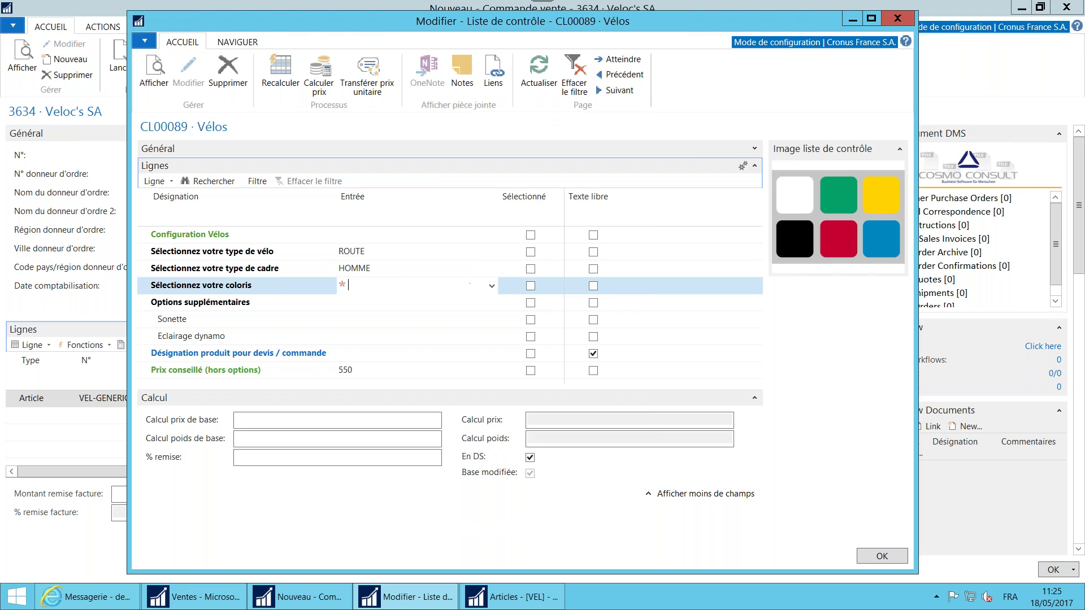
Set the bike's colour to BLEU and select the Eclairage dynamo option in the Vélos checklist.
{"action": "left_click", "coordinate": [491, 286]}
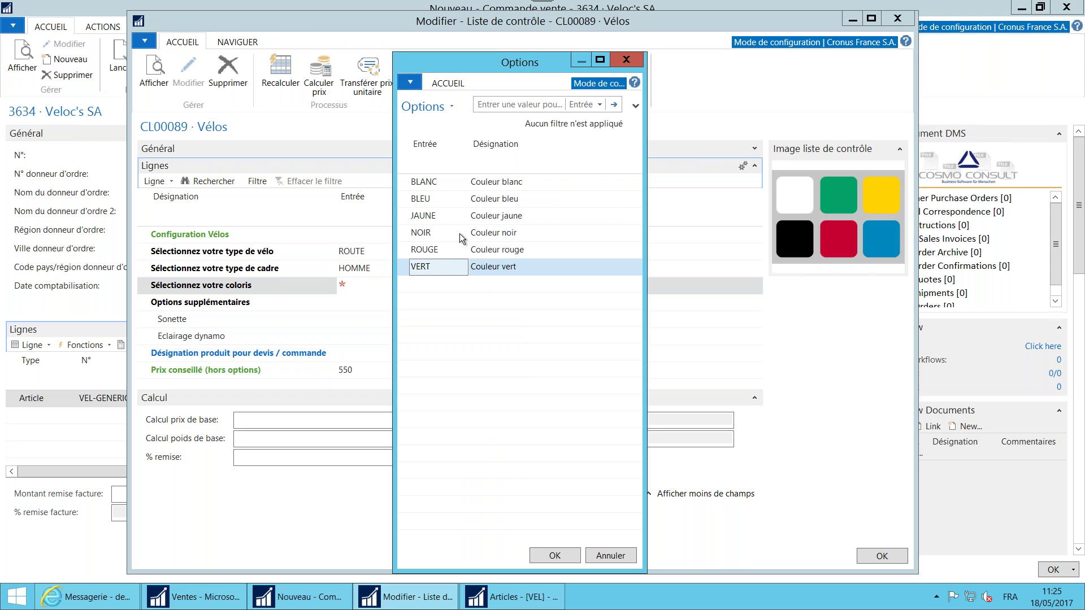
{"action": "double_click", "coordinate": [449, 202]}
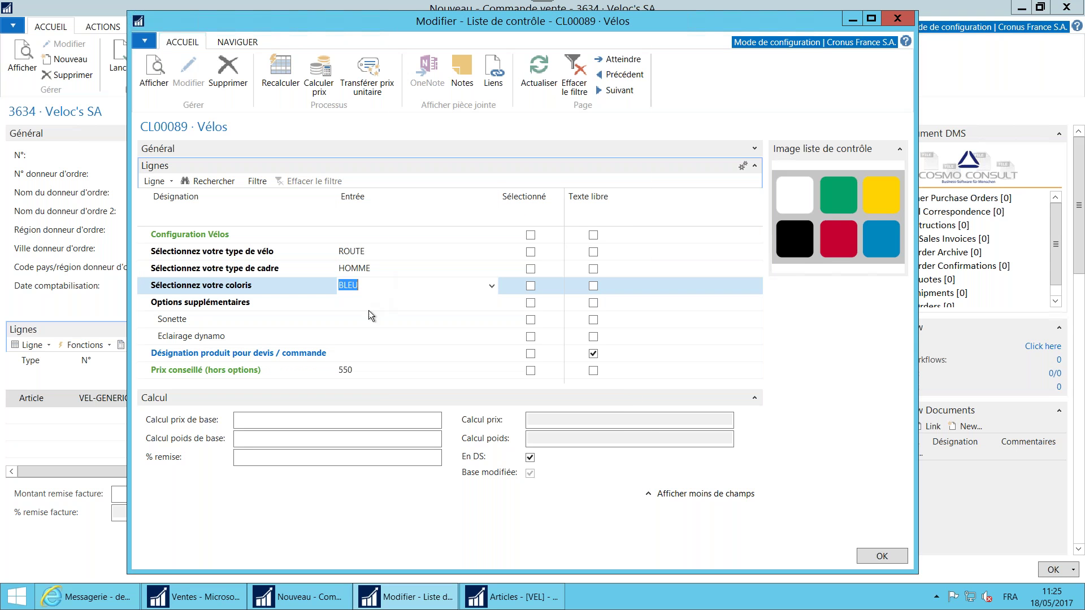
{"action": "left_click", "coordinate": [367, 319]}
{"action": "left_click", "coordinate": [341, 335]}
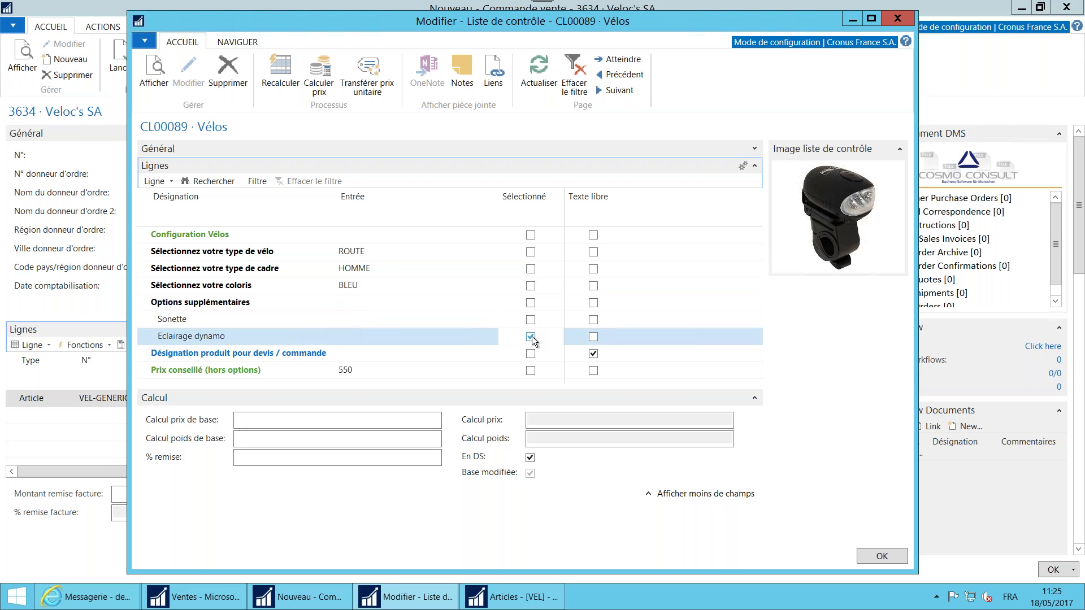
Enter "Vélo Route, Homme, Bleu" as the product designation for quotes and orders.
{"action": "left_click", "coordinate": [145, 351]}
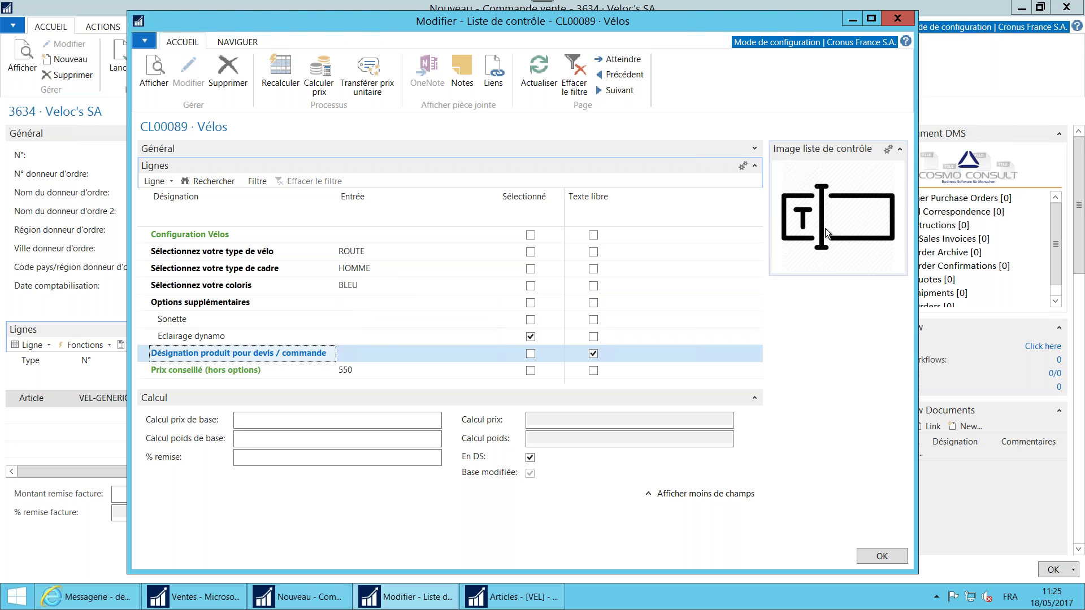
{"action": "left_click", "coordinate": [339, 356]}
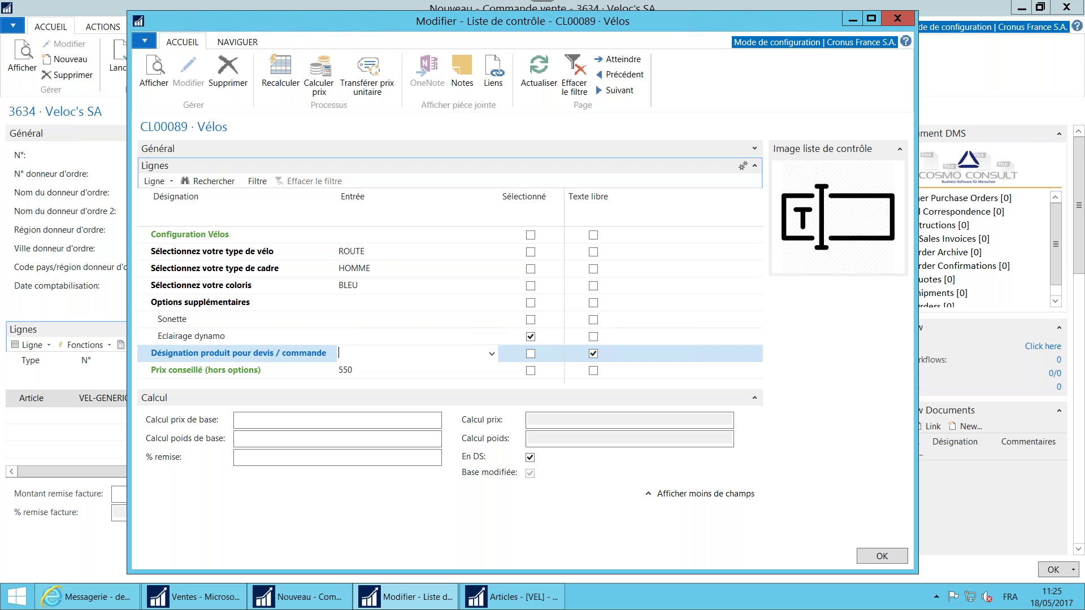
{"action": "type", "text": "Vélo Route, Homme, Bleu"}
{"action": "key", "text": "Down"}
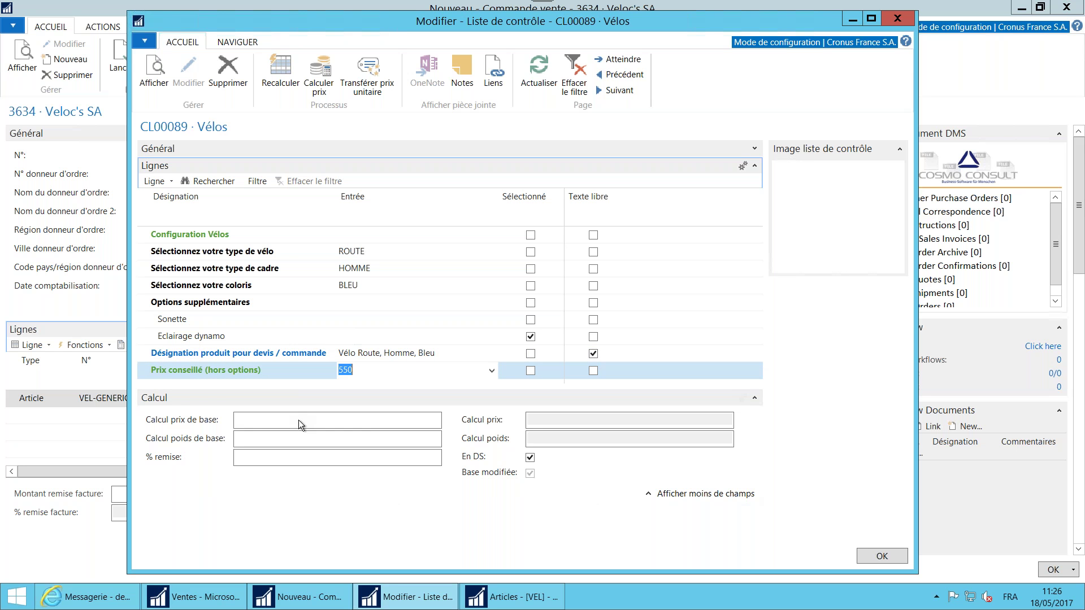
Set the base price in the checklist's Calcul section to 550.
{"action": "left_click", "coordinate": [364, 419]}
{"action": "type", "text": "550"}
{"action": "left_click", "coordinate": [351, 438]}
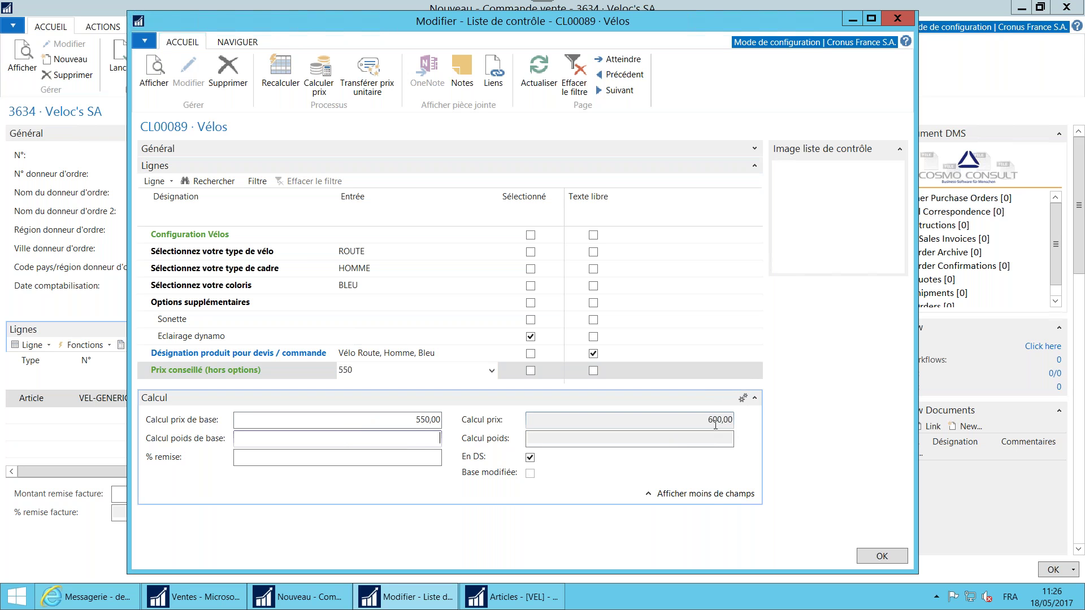
Try a 10% discount in the Calcul section and check the calculated price.
{"action": "key", "text": "Tab"}
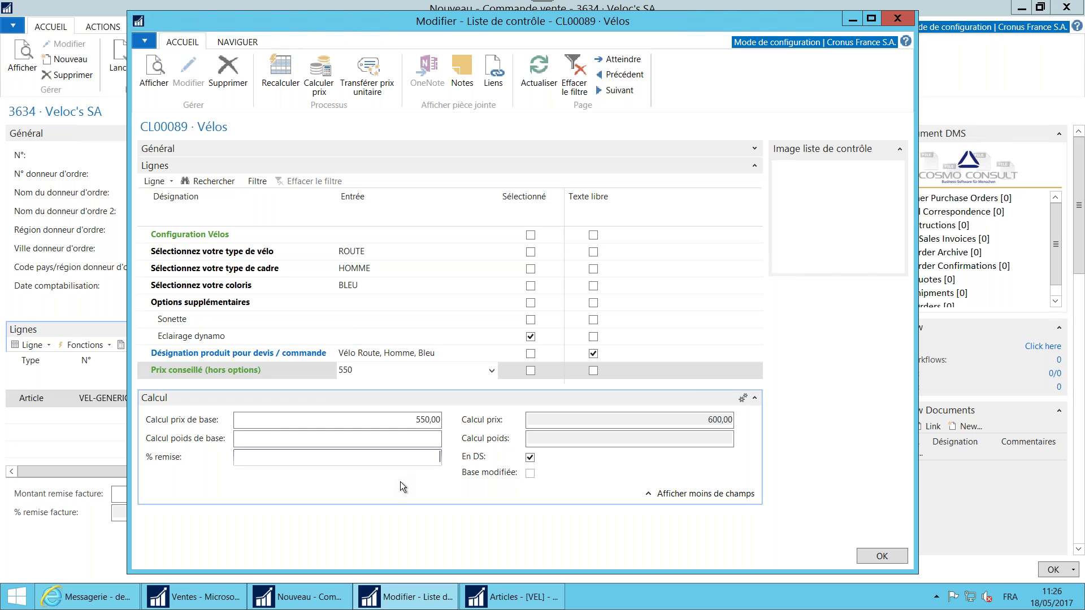
{"action": "type", "text": "10"}
{"action": "key", "text": "Return"}
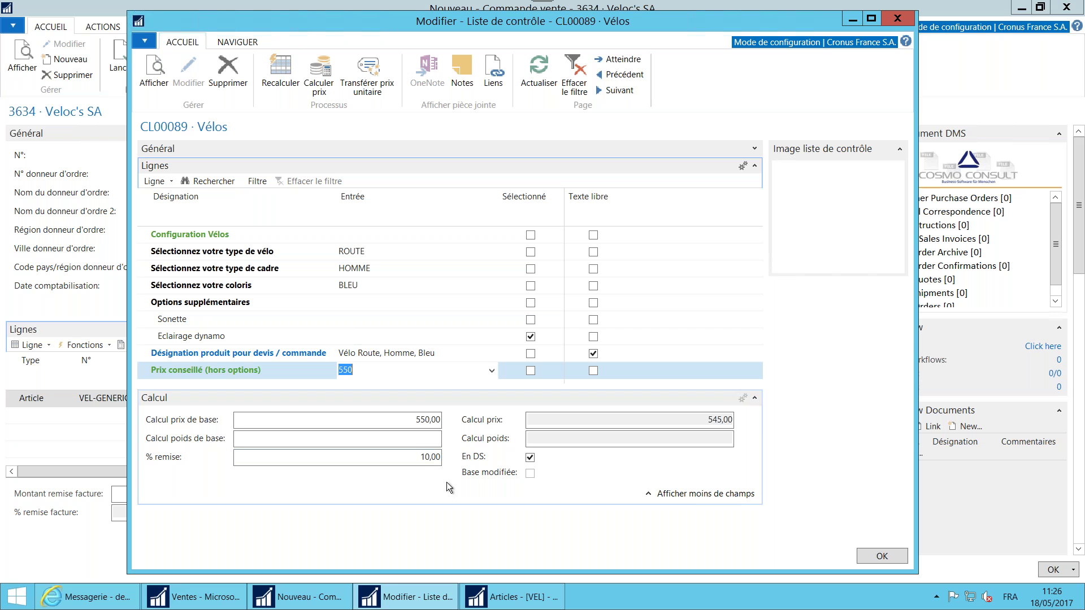
{"action": "left_click", "coordinate": [428, 445]}
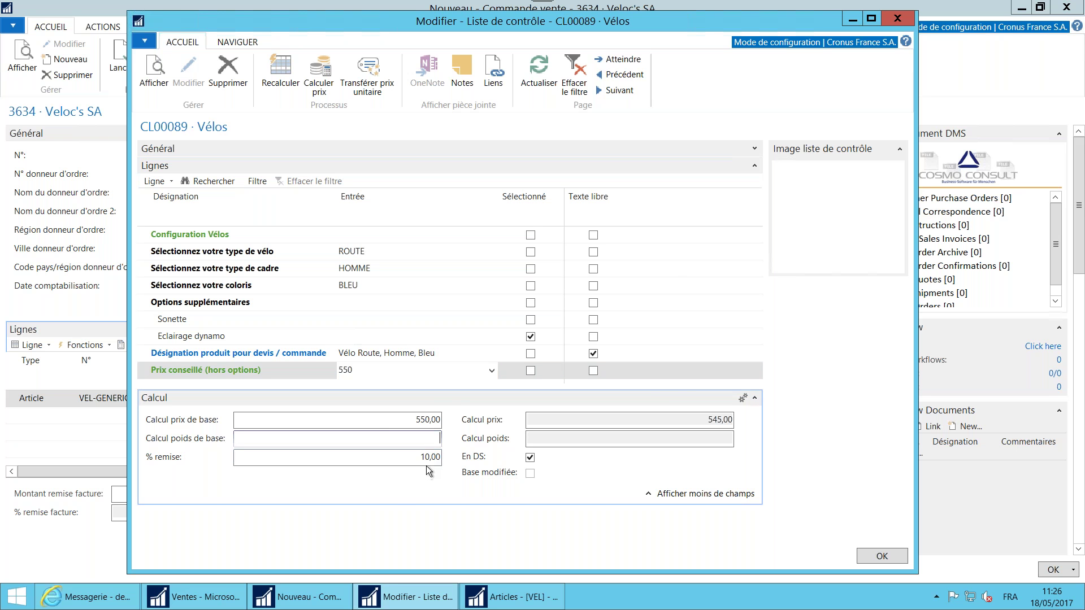
{"action": "left_click", "coordinate": [704, 427]}
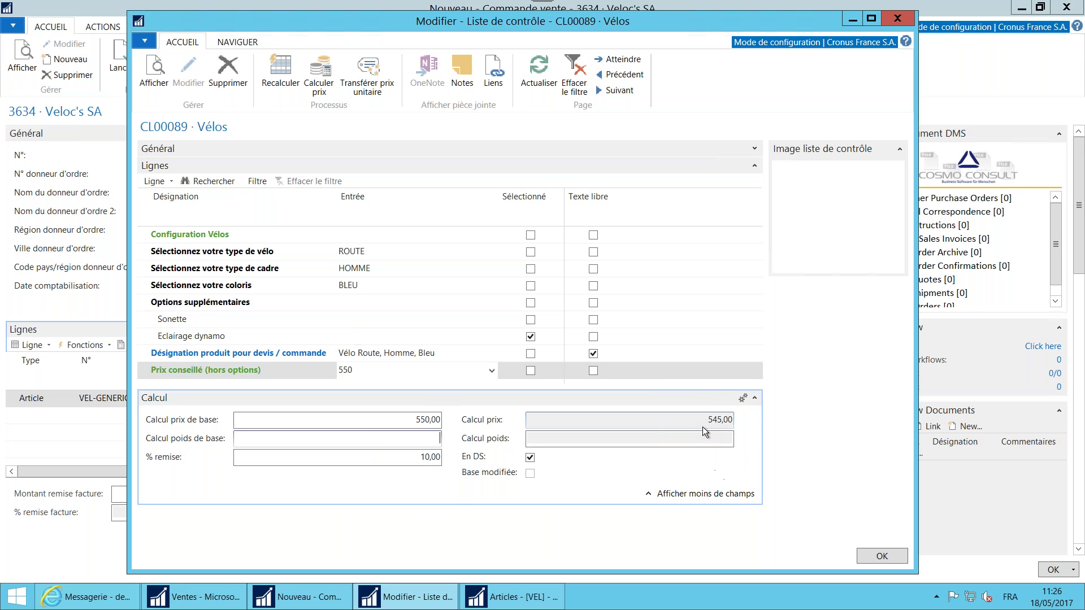
Reset the checklist's discount percentage to 0.
{"action": "left_click", "coordinate": [441, 457]}
{"action": "type", "text": "0"}
{"action": "key", "text": "Tab"}
{"action": "left_click", "coordinate": [441, 438]}
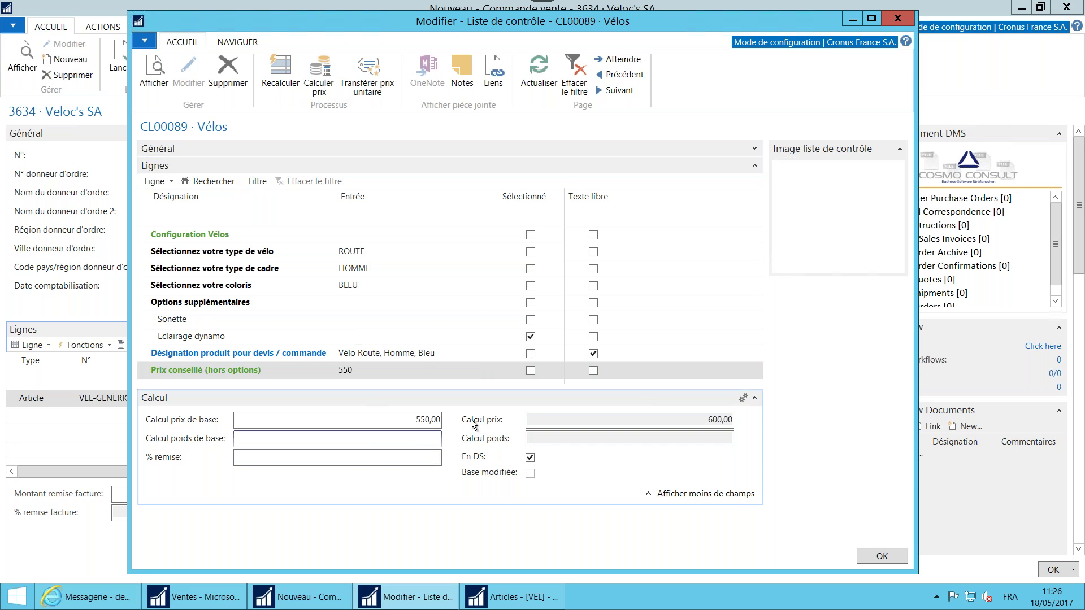
Transfer the calculated unit price to the order line and close the Vélos checklist.
{"action": "left_click", "coordinate": [380, 88]}
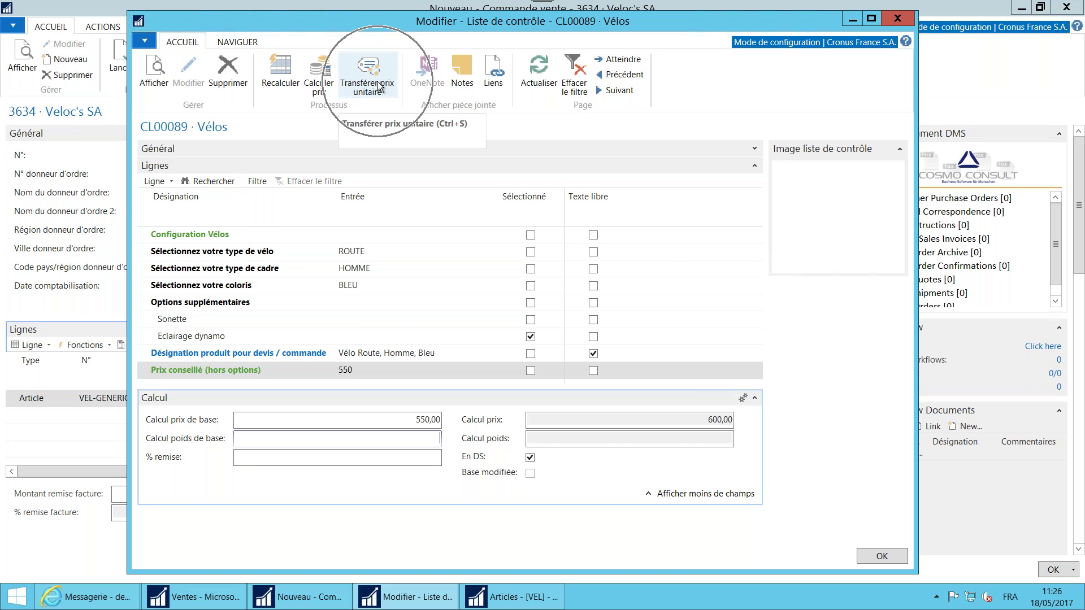
{"action": "left_click", "coordinate": [568, 320]}
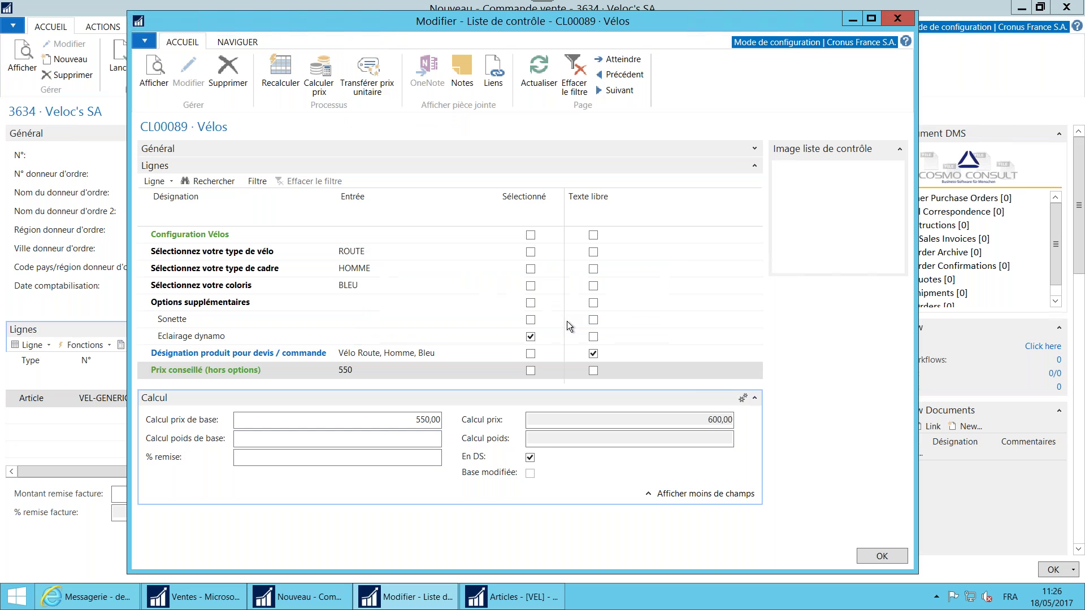
{"action": "left_click", "coordinate": [881, 557]}
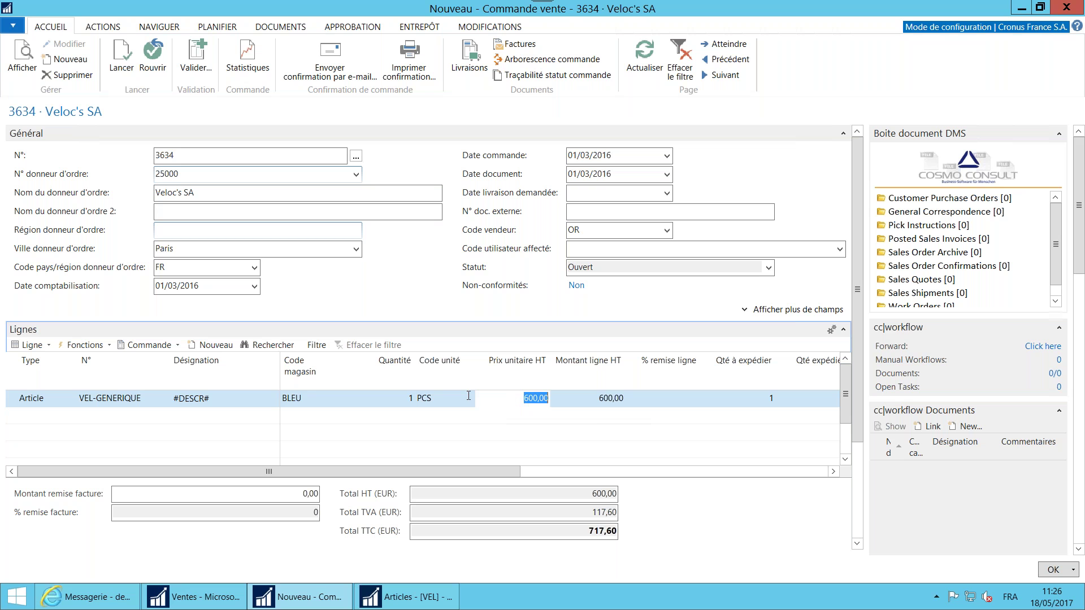
Create the order line's Document nomenclature from the VEL-0015 DEFAULT bill of materials, with all levels included.
{"action": "mouse_move", "coordinate": [468, 398]}
{"action": "left_click", "coordinate": [32, 345]}
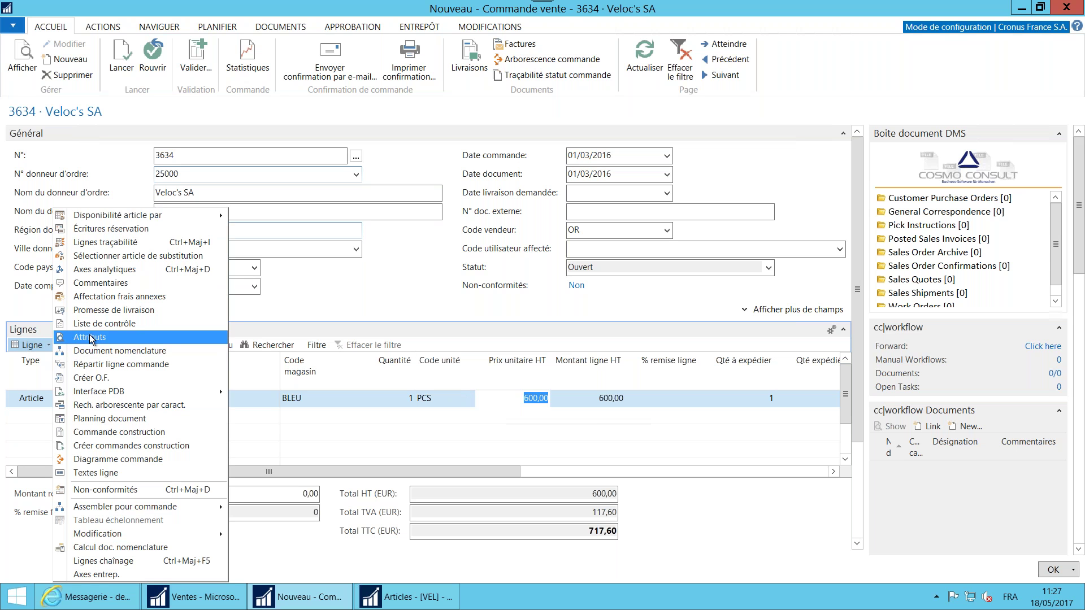
{"action": "left_click", "coordinate": [125, 353]}
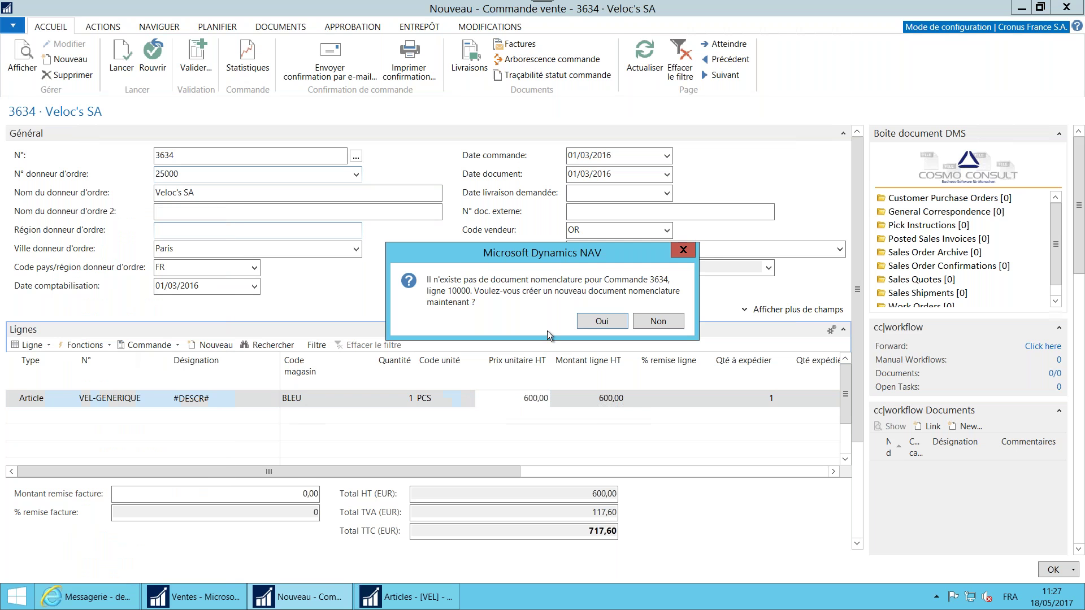
{"action": "left_click", "coordinate": [589, 320]}
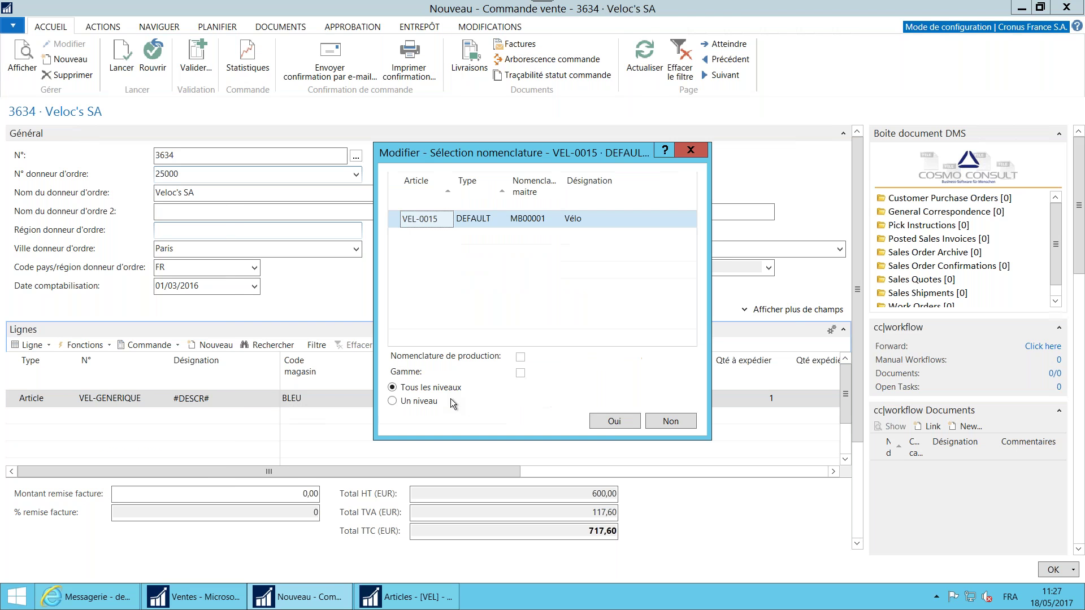
{"action": "left_click", "coordinate": [606, 421]}
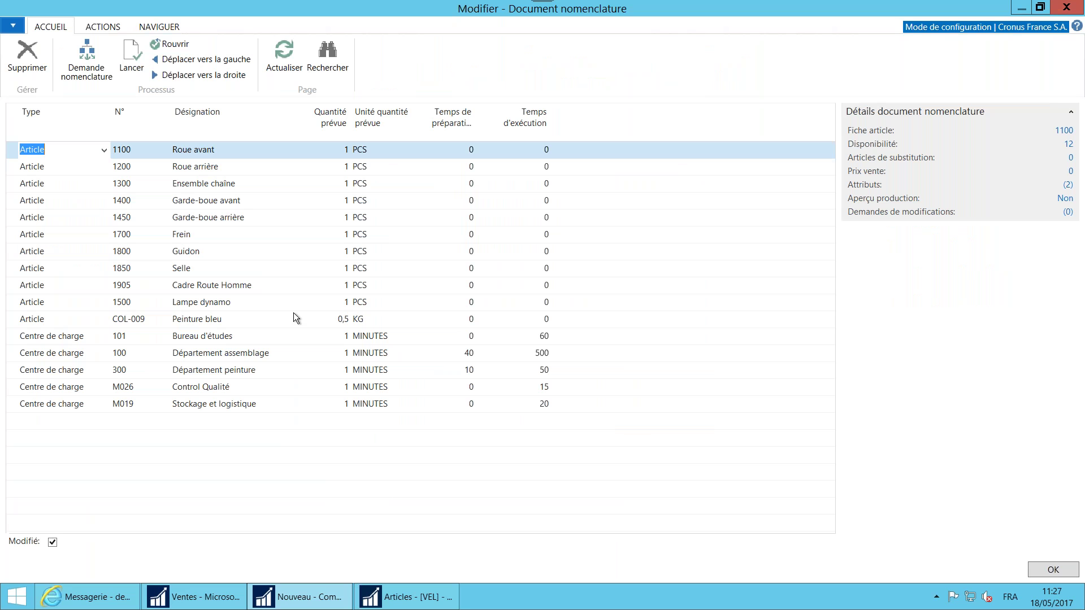
Review the component and work centre lines in the Document nomenclature, including the frame, dynamo lamp, blue paint and Bureau d'études.
{"action": "key", "text": "Down"}
{"action": "key", "text": "Up"}
{"action": "key", "text": "Down"}
{"action": "key", "text": "Down"}
{"action": "key", "text": "Down"}
{"action": "key", "text": "Down"}
{"action": "key", "text": "Down"}
{"action": "key", "text": "Down"}
{"action": "key", "text": "Down"}
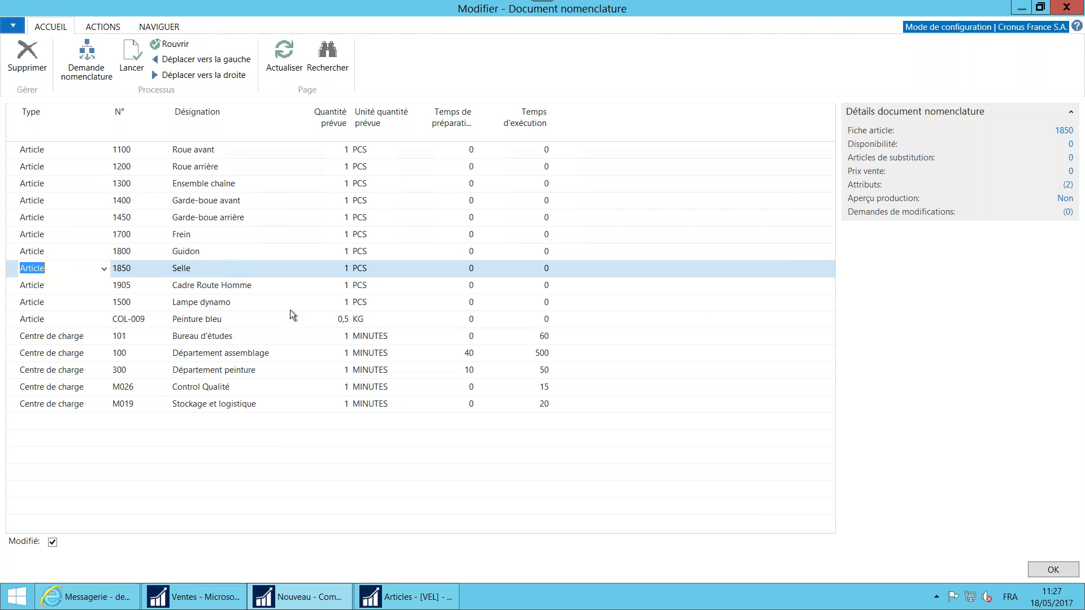
{"action": "left_click", "coordinate": [20, 291]}
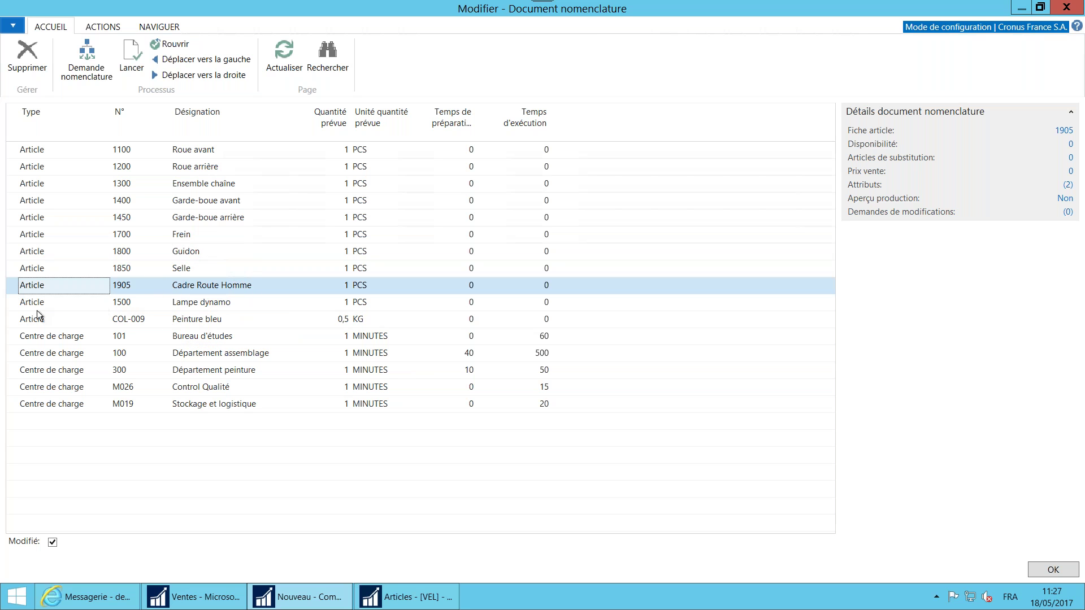
{"action": "left_click", "coordinate": [17, 321]}
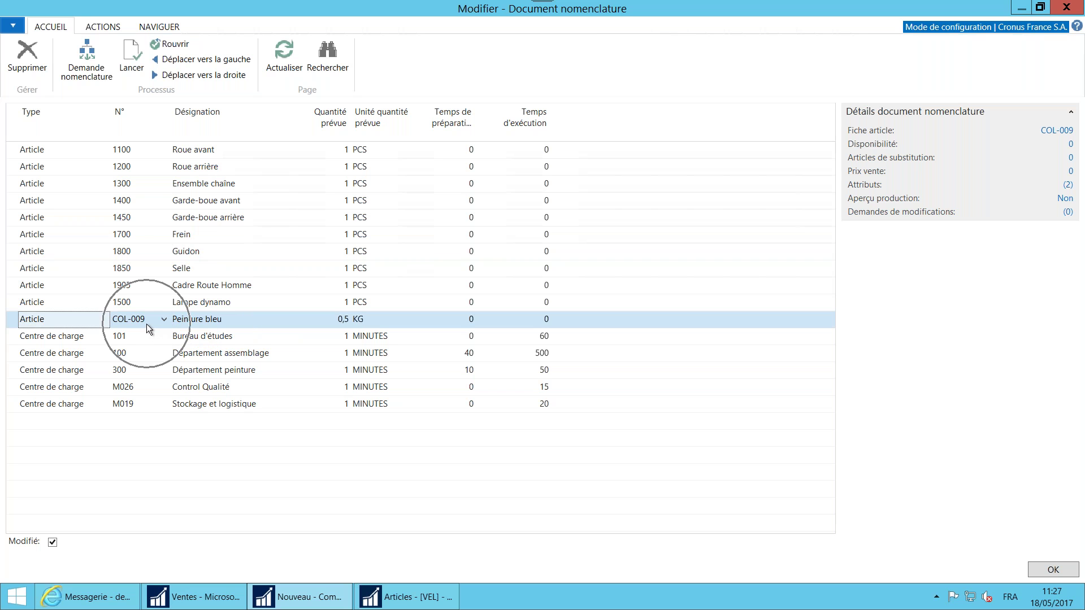
{"action": "left_click", "coordinate": [14, 304]}
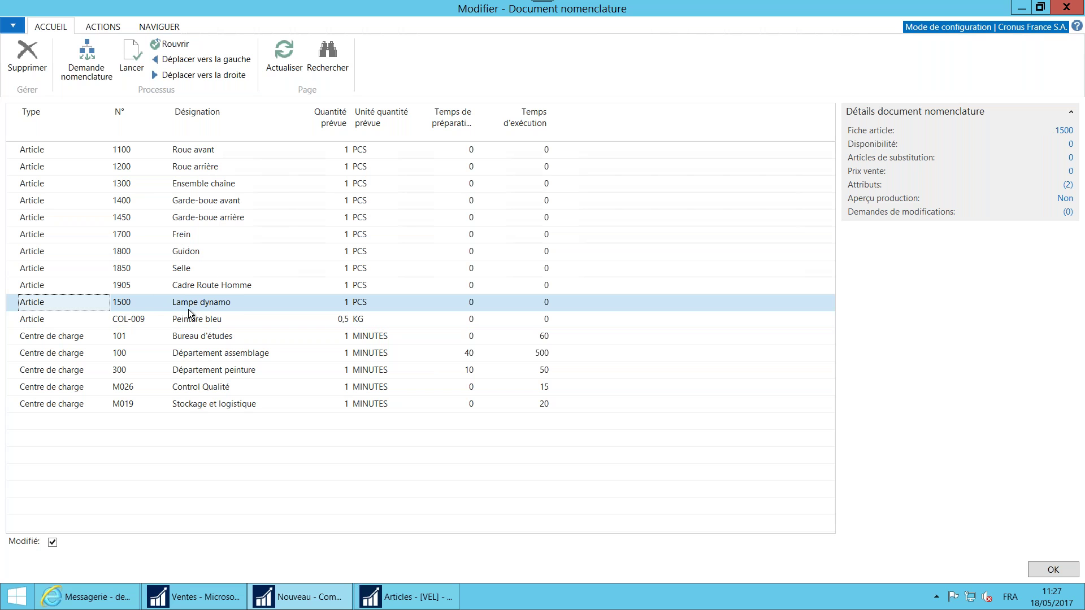
{"action": "left_click", "coordinate": [19, 339]}
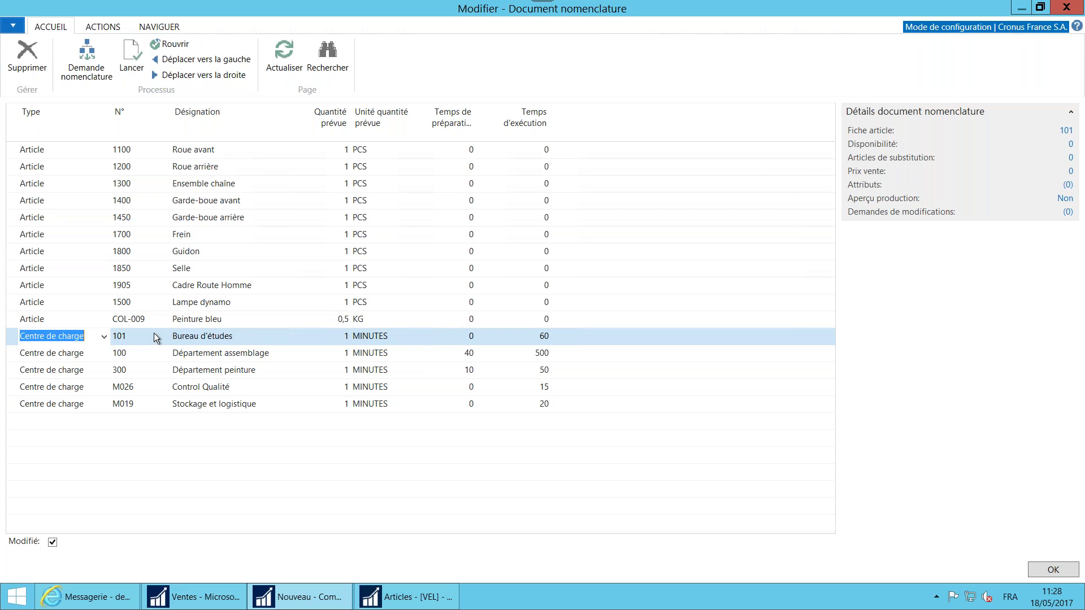
Accept the Document nomenclature and check the order line's item number and designation.
{"action": "left_click", "coordinate": [1048, 572]}
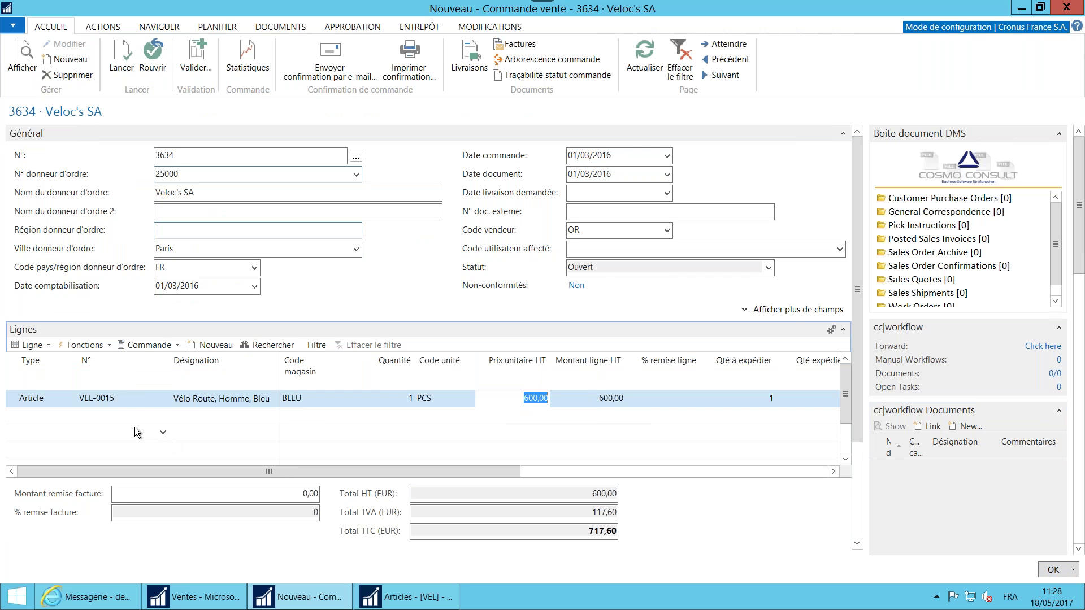
{"action": "left_click", "coordinate": [121, 405]}
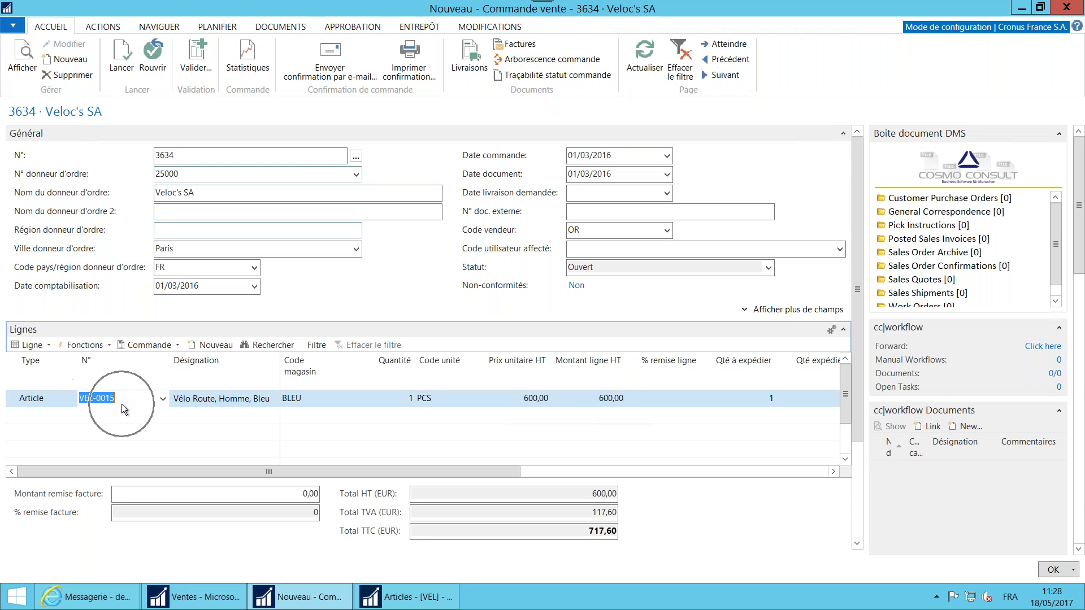
{"action": "left_click", "coordinate": [198, 399]}
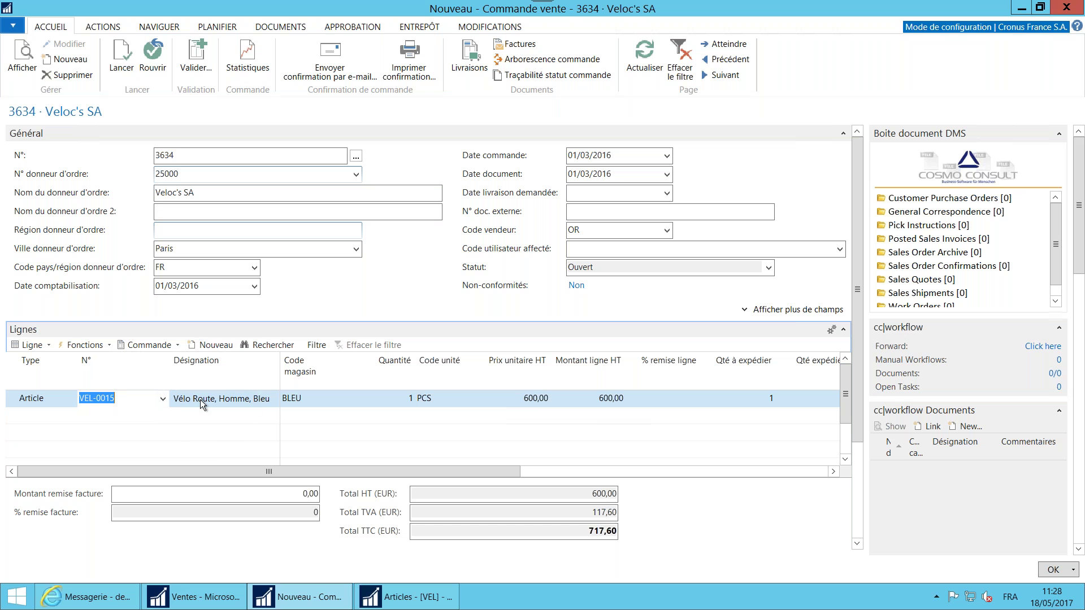
Refresh the Articles [VEL] list and find the item number generated on the first order line.
{"action": "left_click", "coordinate": [111, 400]}
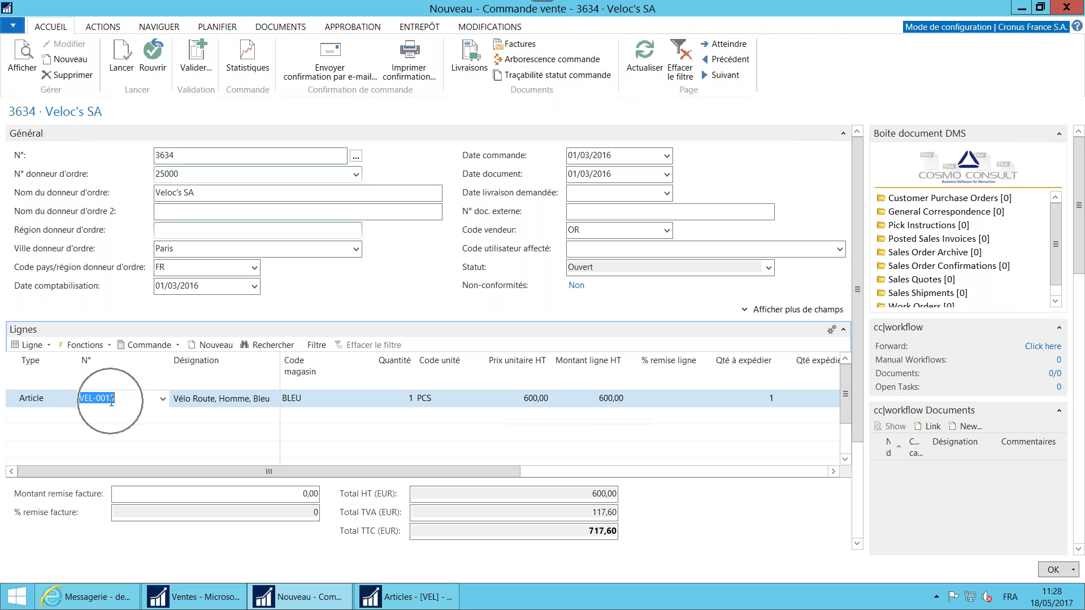
{"action": "left_click", "coordinate": [117, 400]}
{"action": "left_click", "coordinate": [117, 400]}
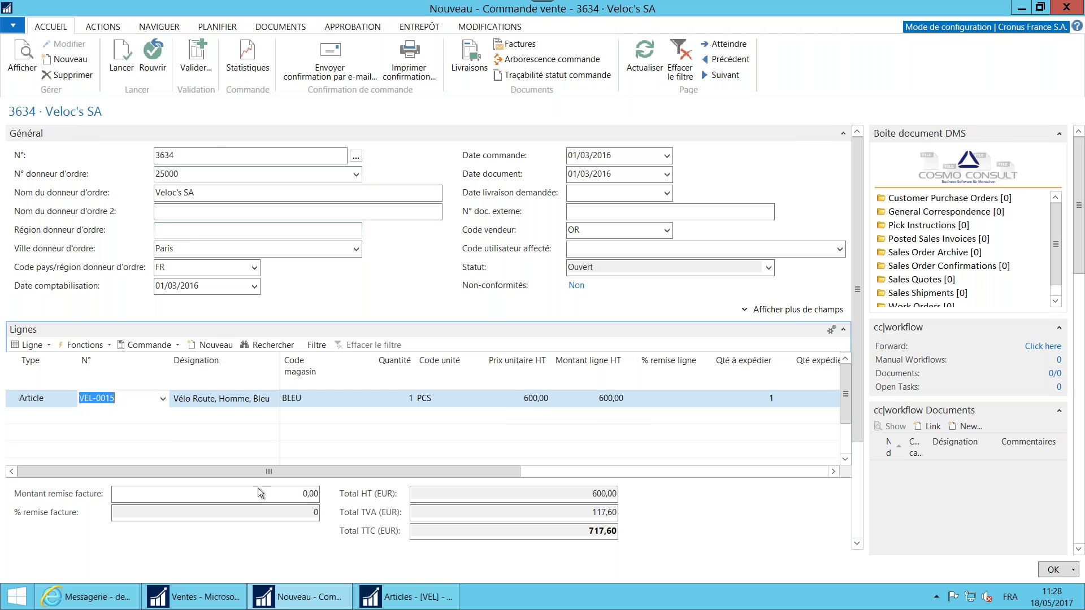
{"action": "left_click", "coordinate": [387, 598]}
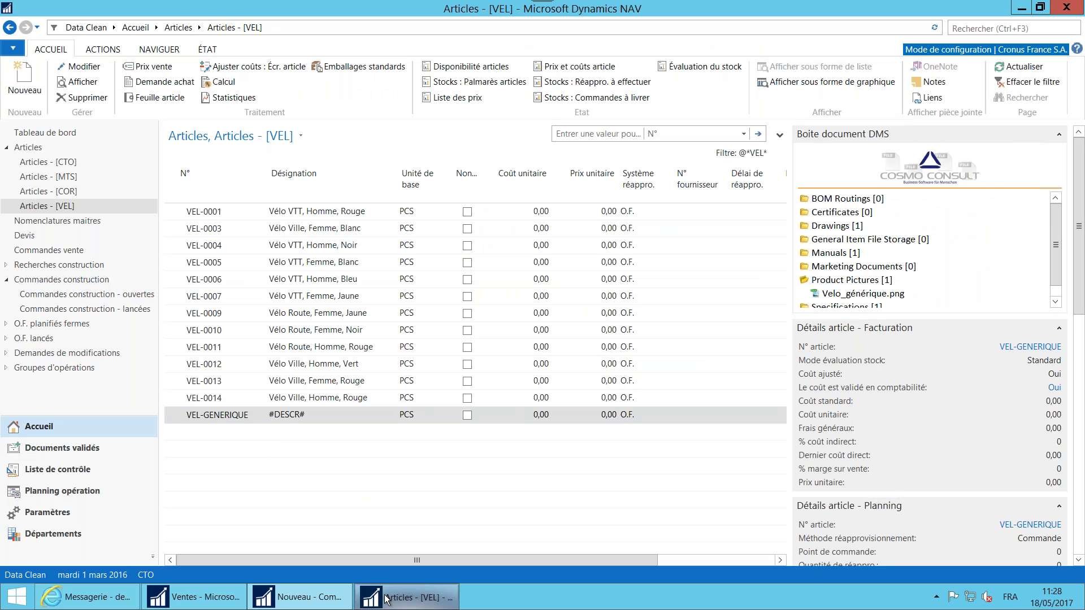
{"action": "left_click", "coordinate": [232, 412]}
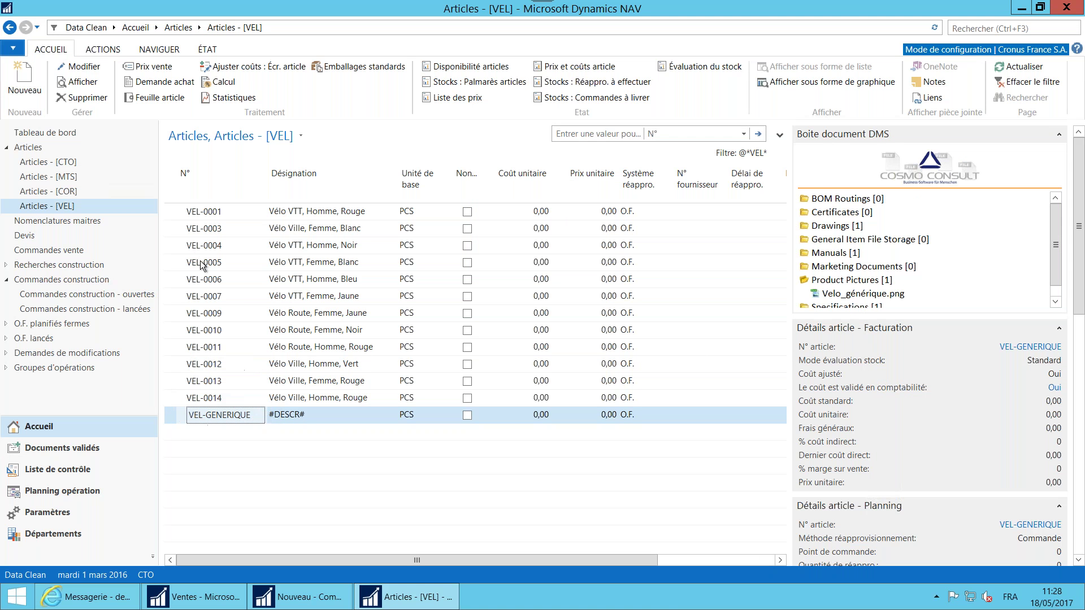
{"action": "key", "text": "BackSpace"}
{"action": "key", "text": "Return"}
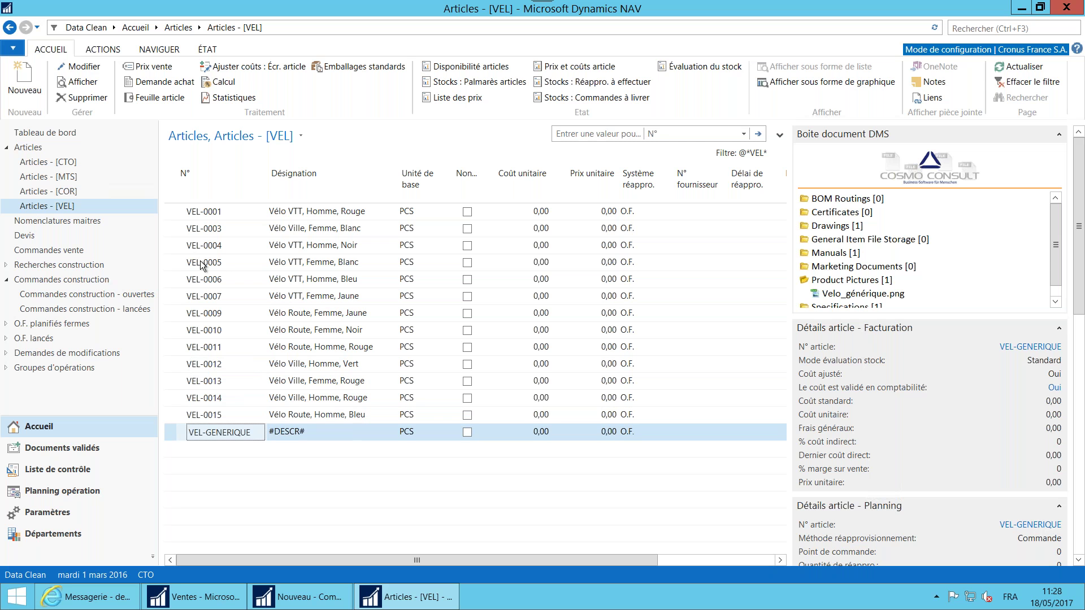
{"action": "left_click", "coordinate": [288, 418]}
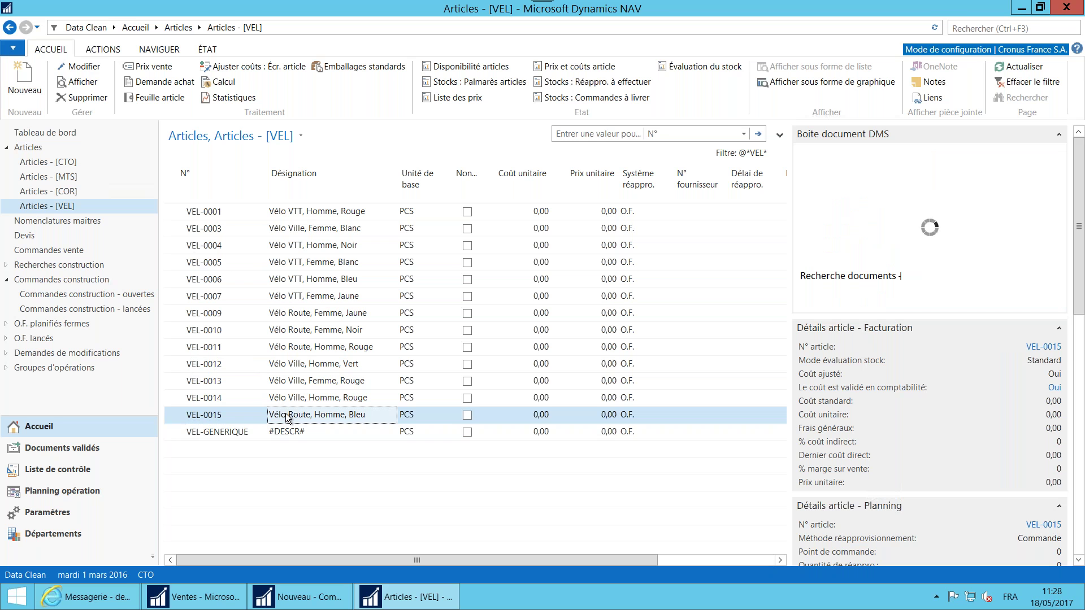
Review the second bike's type, frame, colour and options in the customer's e-mail in Outlook.
{"action": "left_click", "coordinate": [85, 597]}
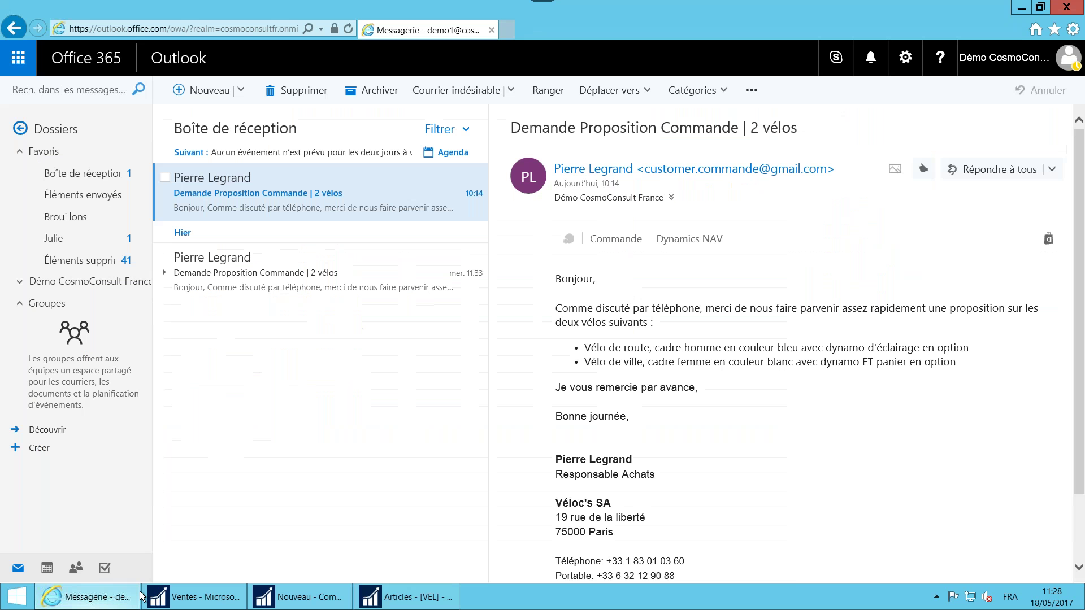
{"action": "left_click", "coordinate": [699, 369]}
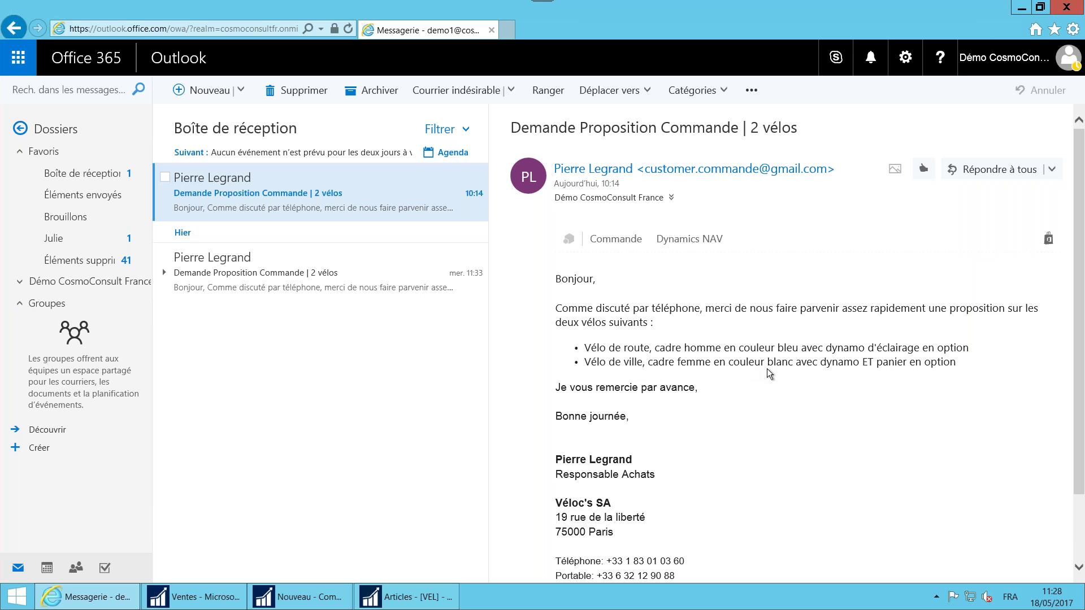
{"action": "left_click", "coordinate": [838, 371]}
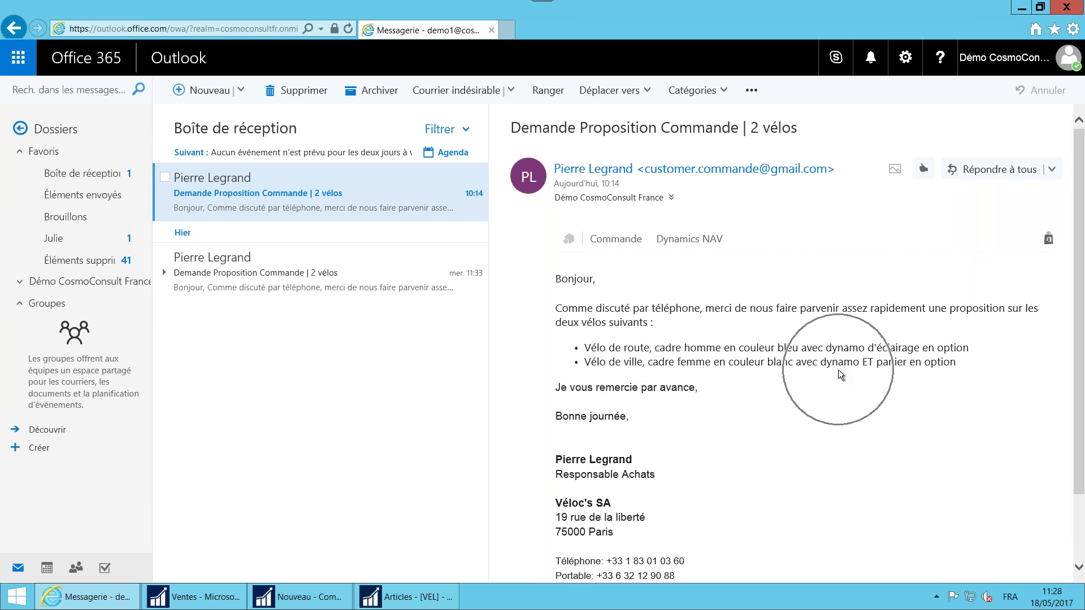
Back in the sales order, add a second Article line for VEL-GENERIQUE with location BLEU and quantity 1.
{"action": "mouse_move", "coordinate": [407, 606]}
{"action": "left_click", "coordinate": [350, 604]}
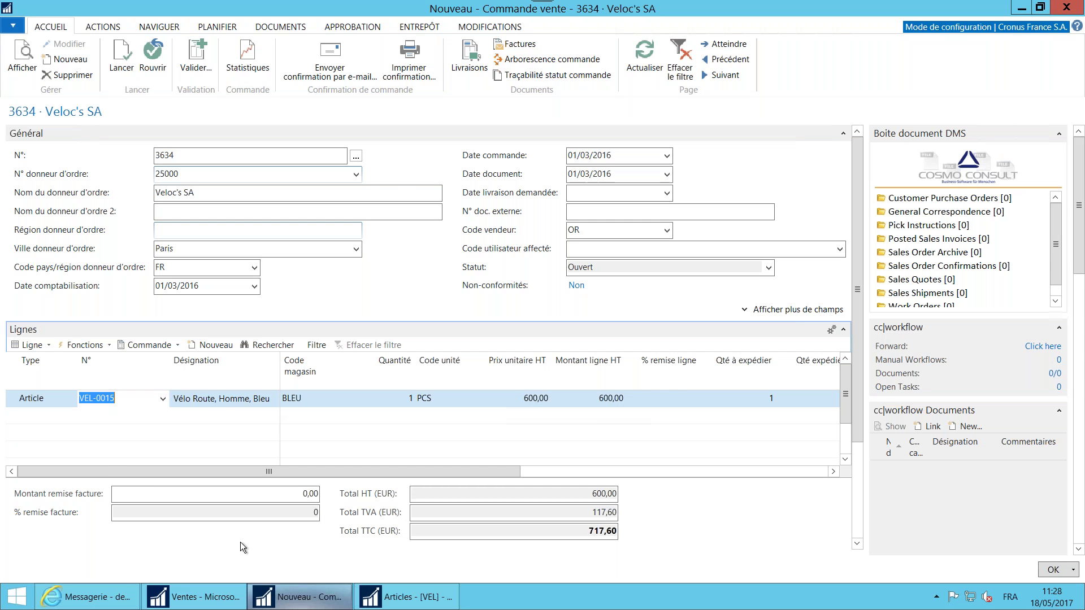
{"action": "left_click", "coordinate": [54, 412]}
{"action": "key", "text": "Tab"}
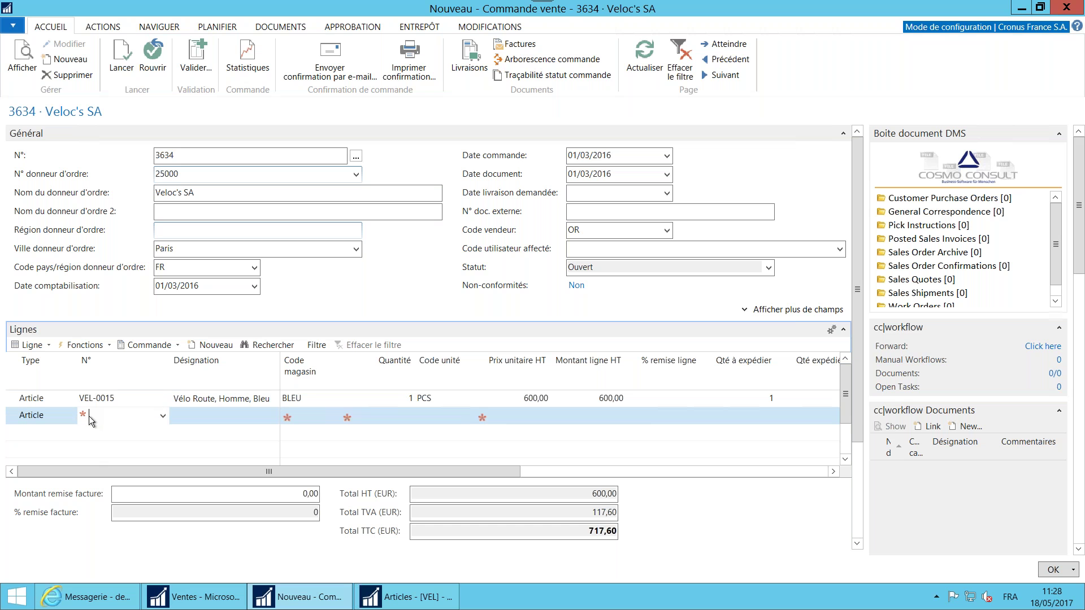
{"action": "left_click", "coordinate": [162, 416]}
{"action": "type", "text": "ve"}
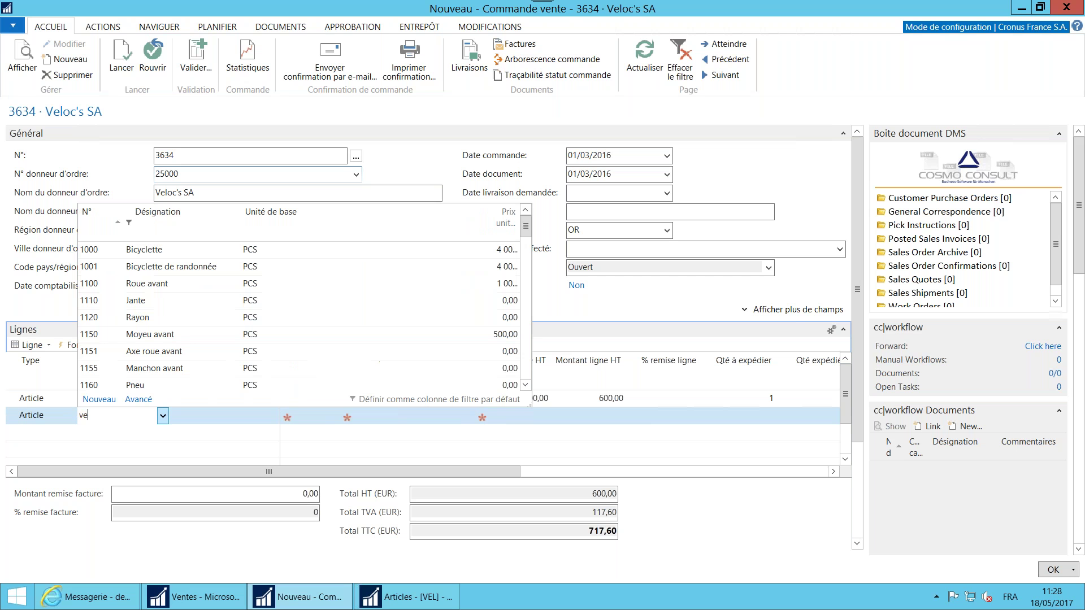
{"action": "type", "text": "l"}
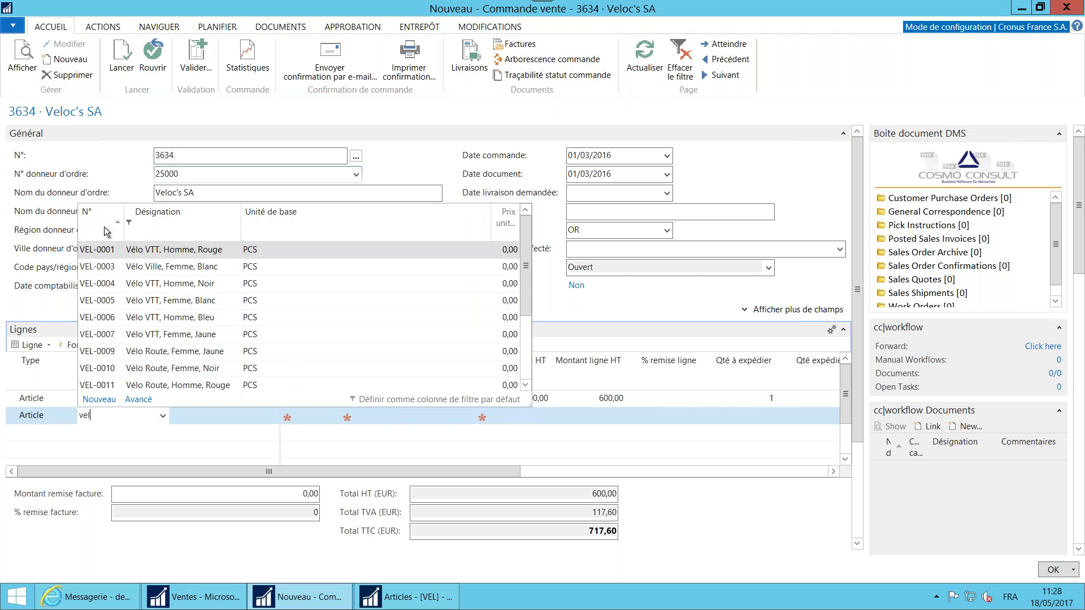
{"action": "scroll", "coordinate": [164, 352], "scroll_direction": "down", "scroll_amount": 2}
{"action": "left_click", "coordinate": [158, 370]}
{"action": "key", "text": "Return"}
{"action": "key", "text": "Return"}
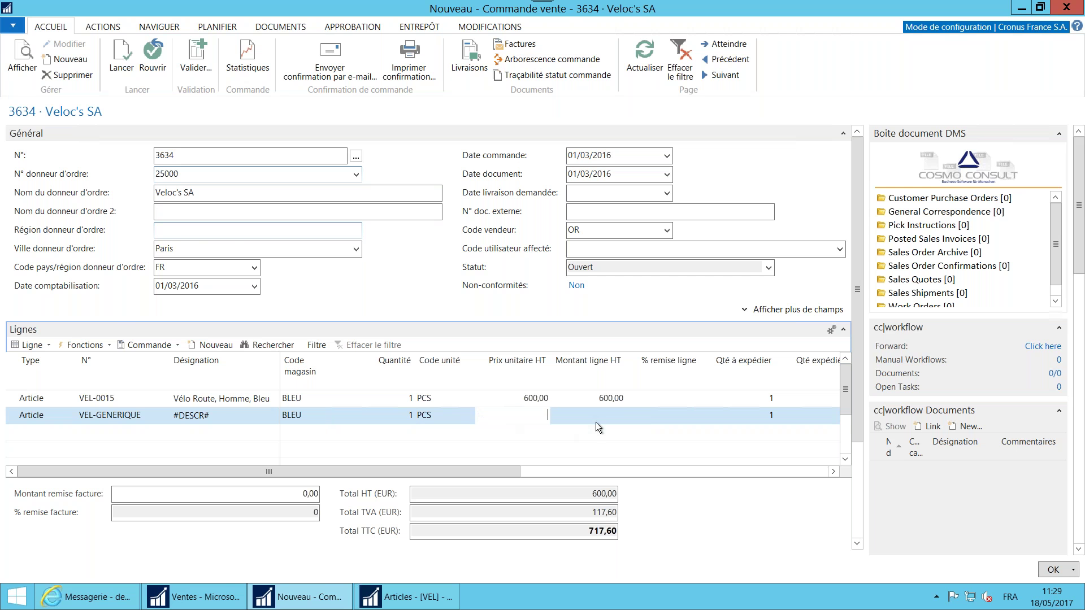
Open the generic line's Liste de contrôle and check its bike type against the customer's e-mail.
{"action": "left_click", "coordinate": [42, 345]}
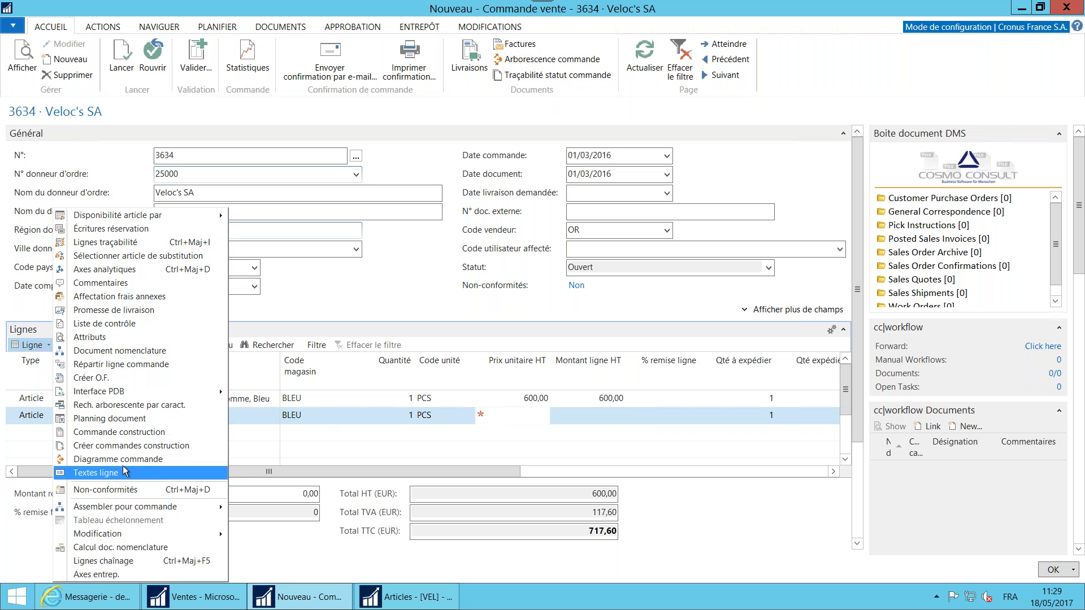
{"action": "left_click", "coordinate": [105, 327]}
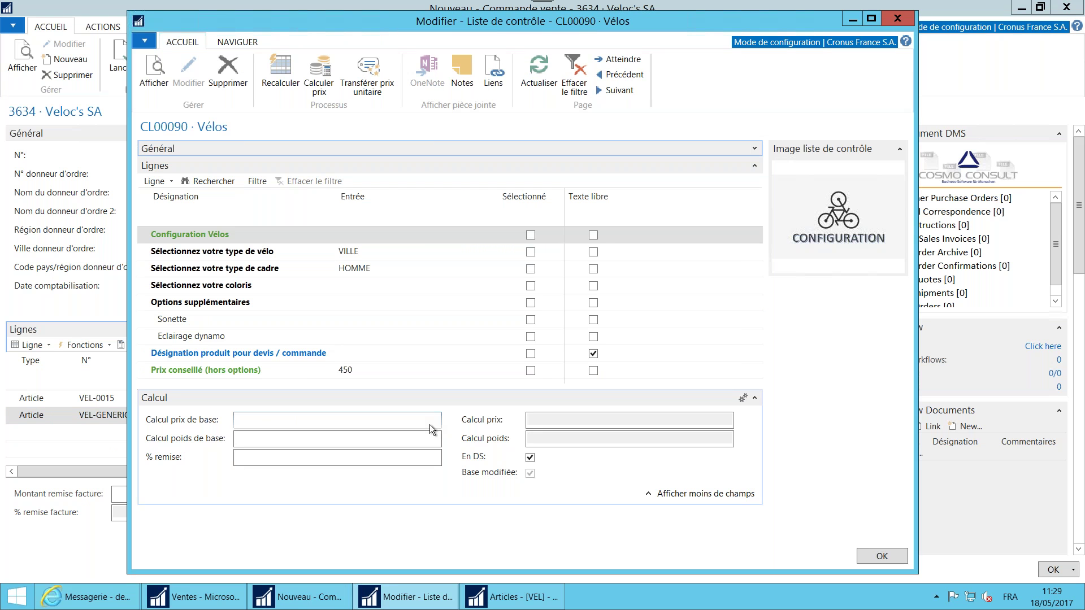
{"action": "left_click", "coordinate": [236, 255]}
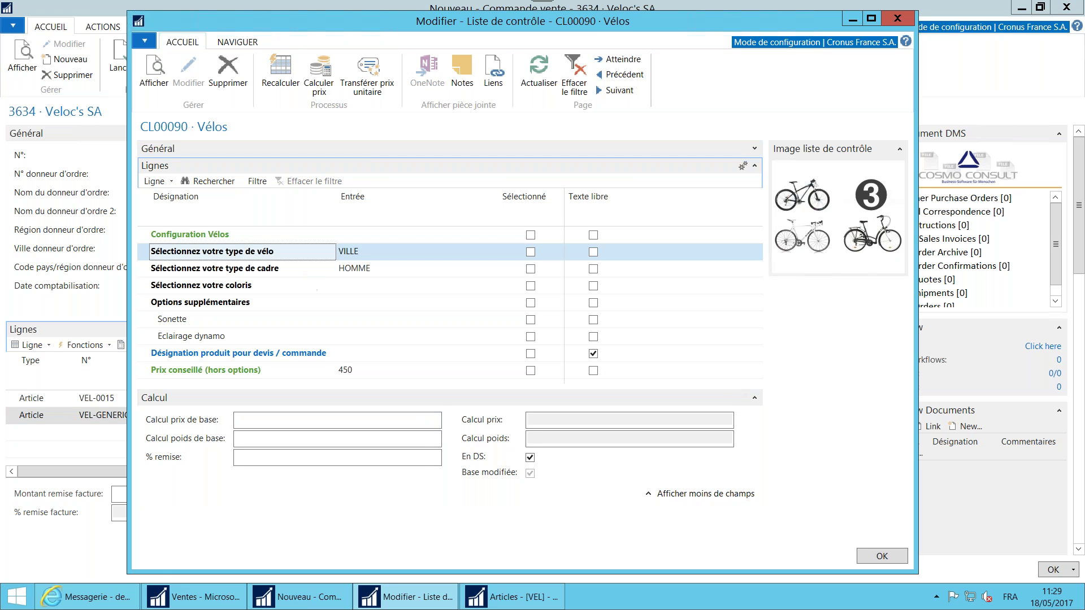
{"action": "left_click", "coordinate": [117, 599]}
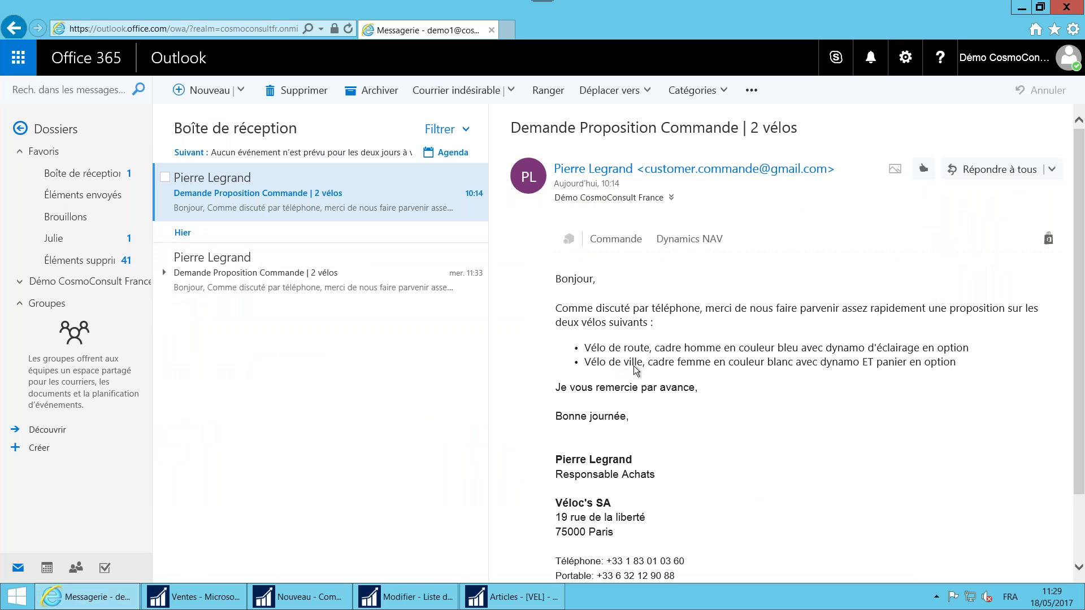
{"action": "left_click", "coordinate": [1022, 8]}
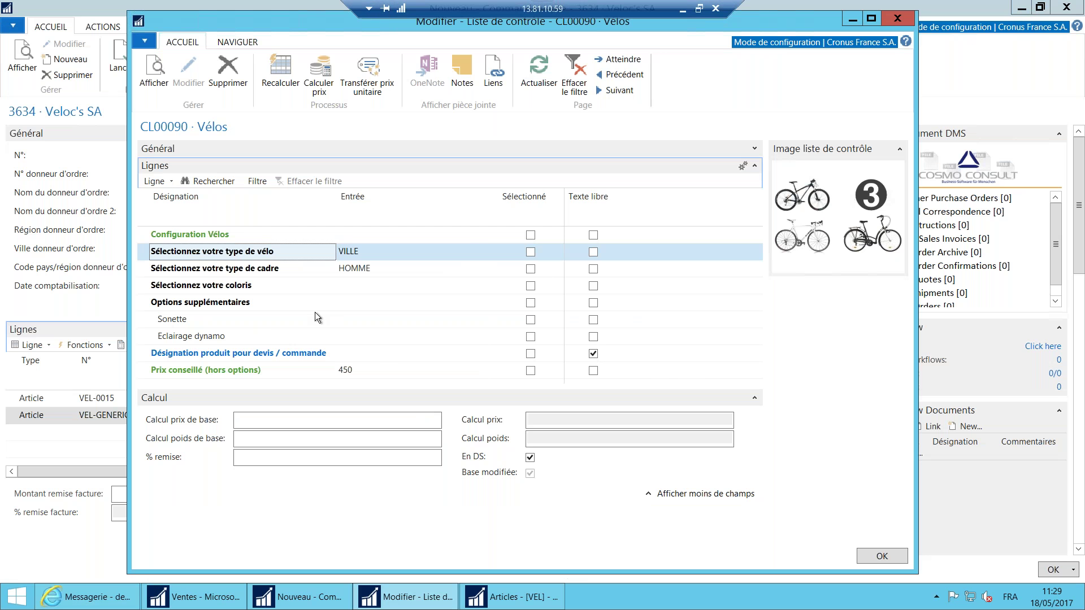
Set the frame type to FEMME and the colour to BLANC in the Vélos checklist.
{"action": "key", "text": "Tab"}
{"action": "left_click", "coordinate": [390, 268]}
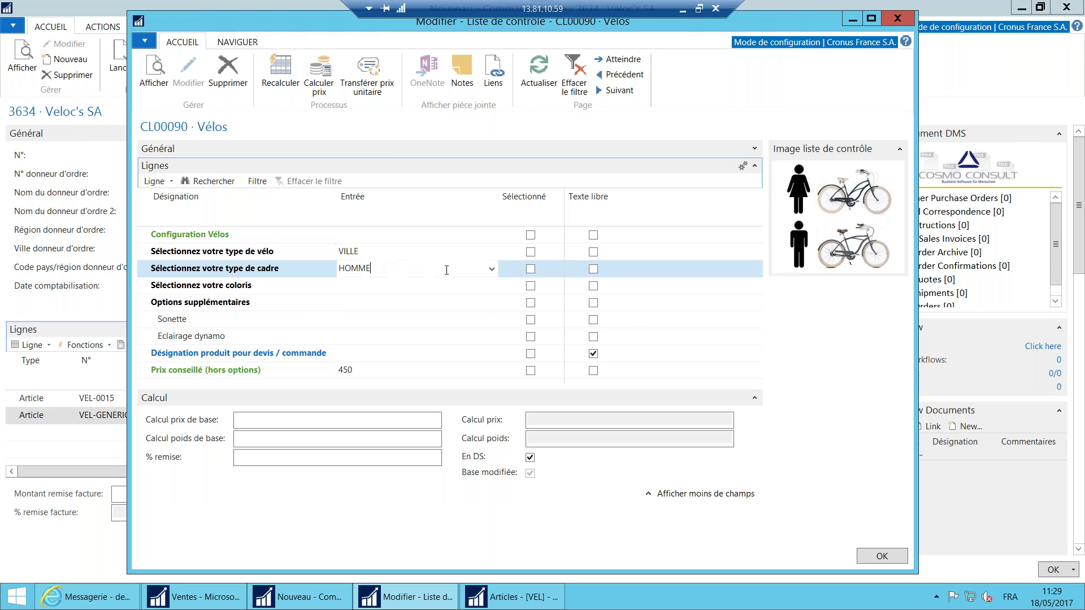
{"action": "left_click", "coordinate": [491, 268]}
{"action": "double_click", "coordinate": [441, 182]}
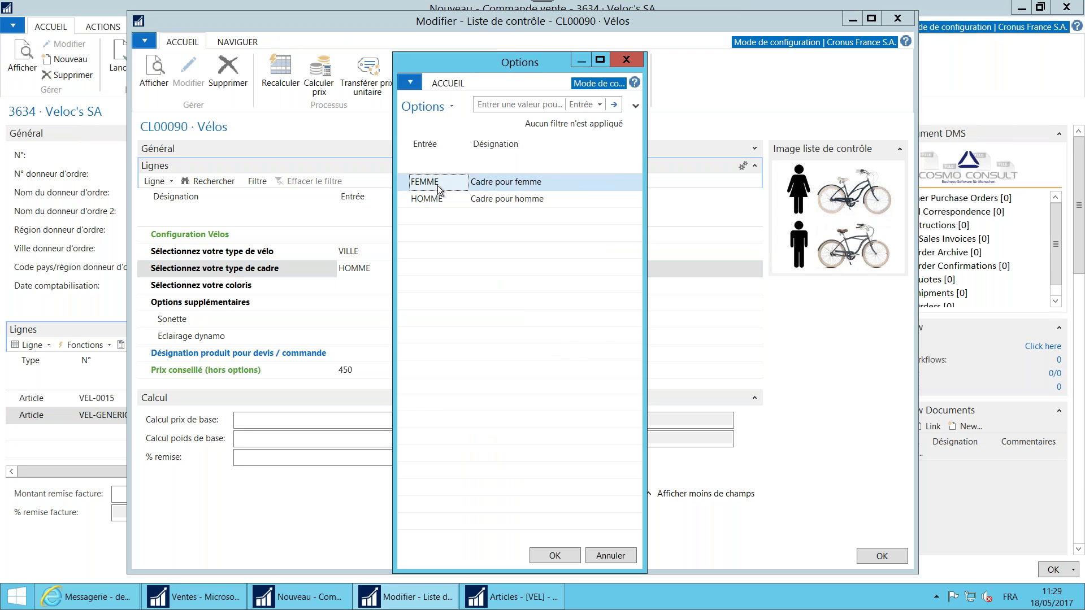
{"action": "left_click", "coordinate": [465, 286]}
{"action": "left_click", "coordinate": [492, 286]}
{"action": "double_click", "coordinate": [426, 182]}
Select the additional options Panier avant and Eclairage dynamo, leaving Sonette unselected.
{"action": "left_click", "coordinate": [385, 320]}
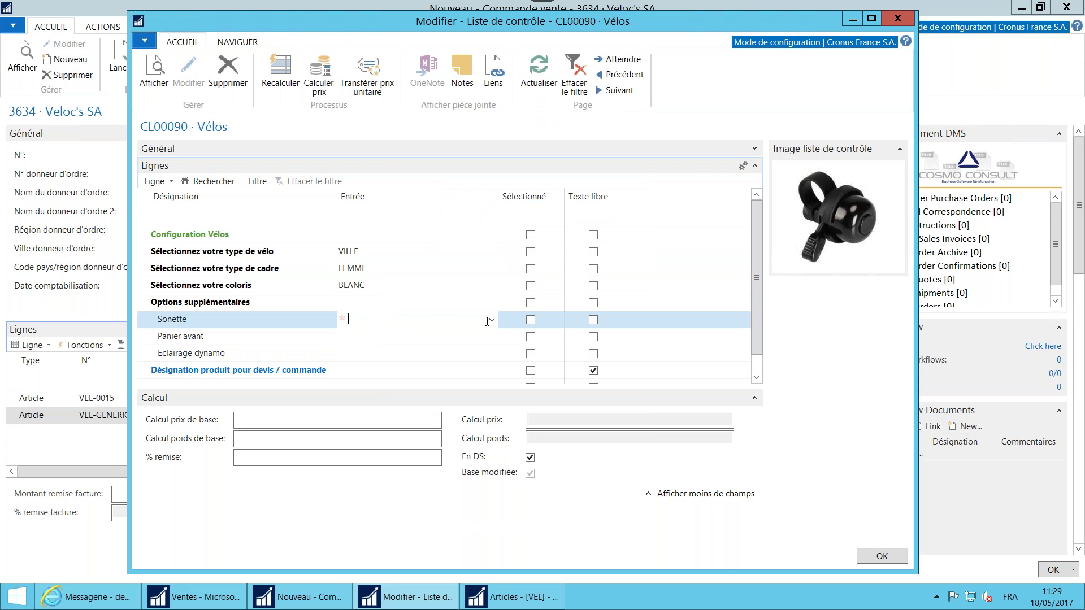
{"action": "left_click", "coordinate": [528, 320]}
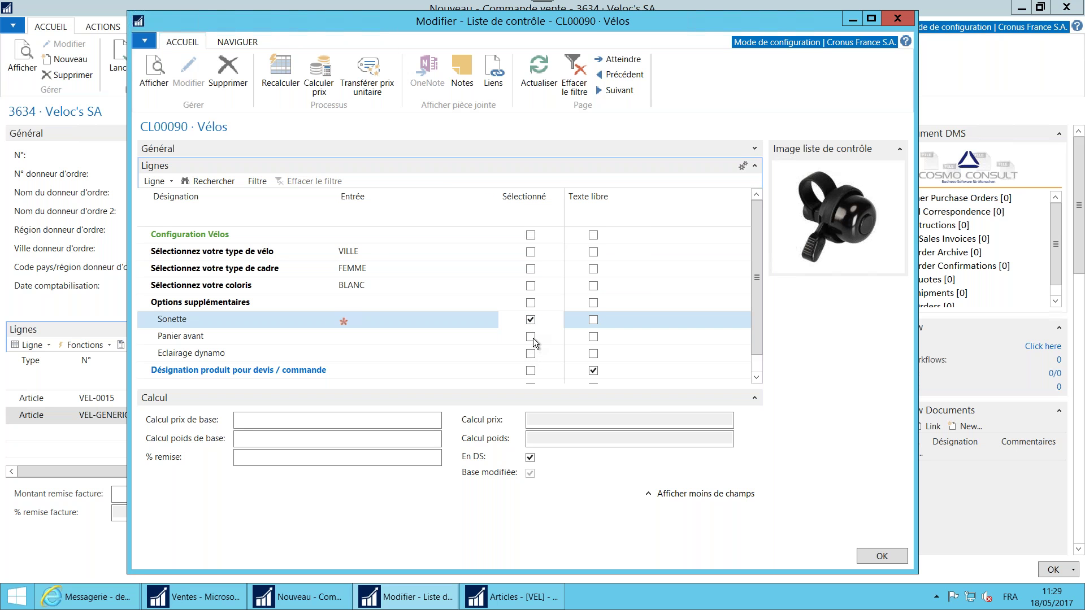
{"action": "left_click", "coordinate": [530, 337]}
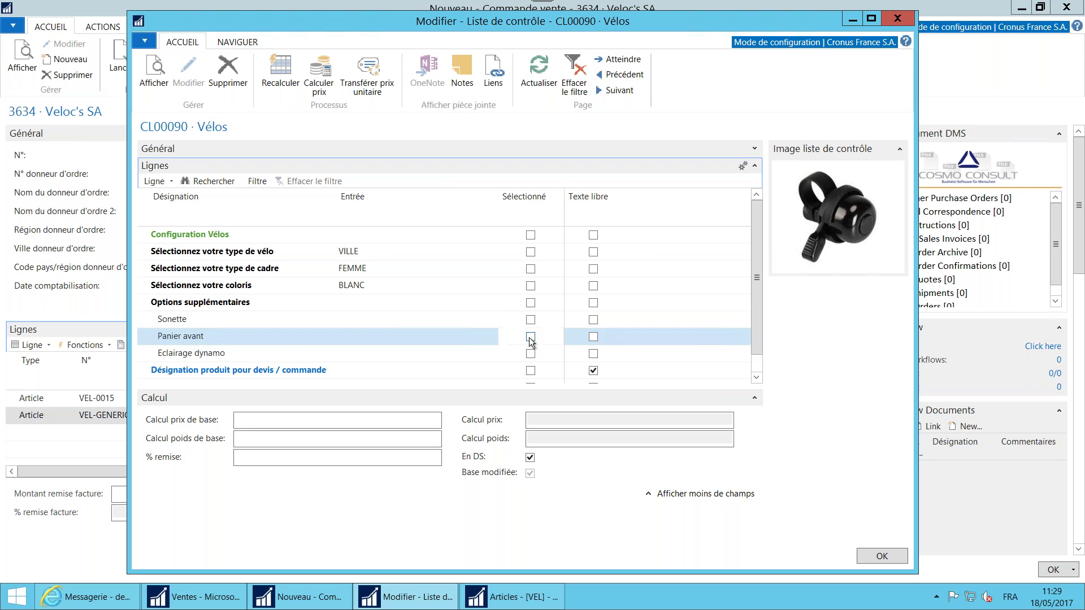
{"action": "left_click", "coordinate": [530, 354]}
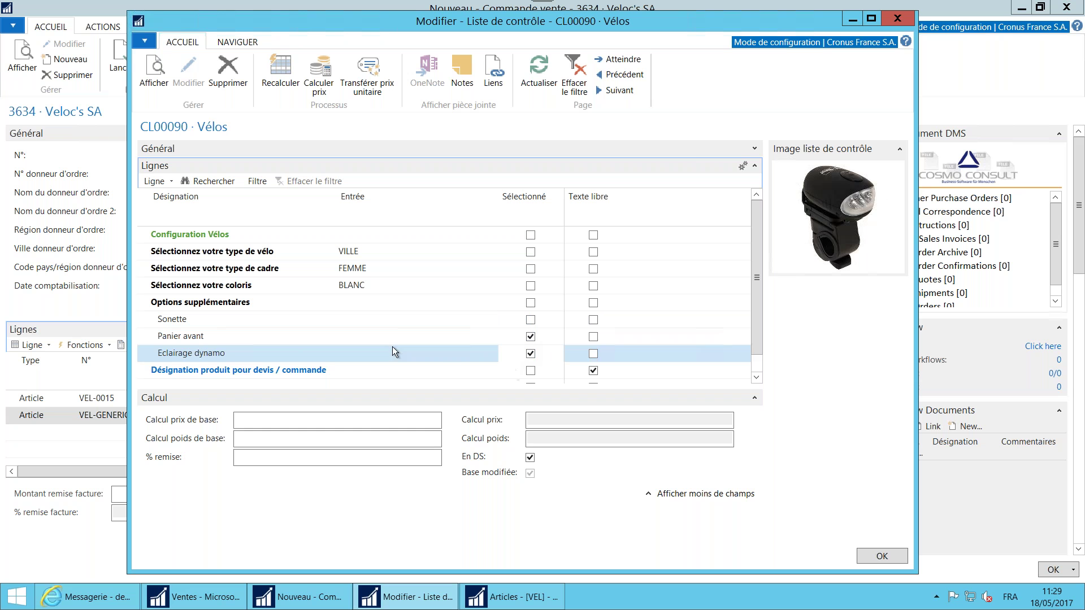
Enter "Vélo Ville, Femme, Blanc" as the product designation for the quote and order.
{"action": "left_click", "coordinate": [355, 367]}
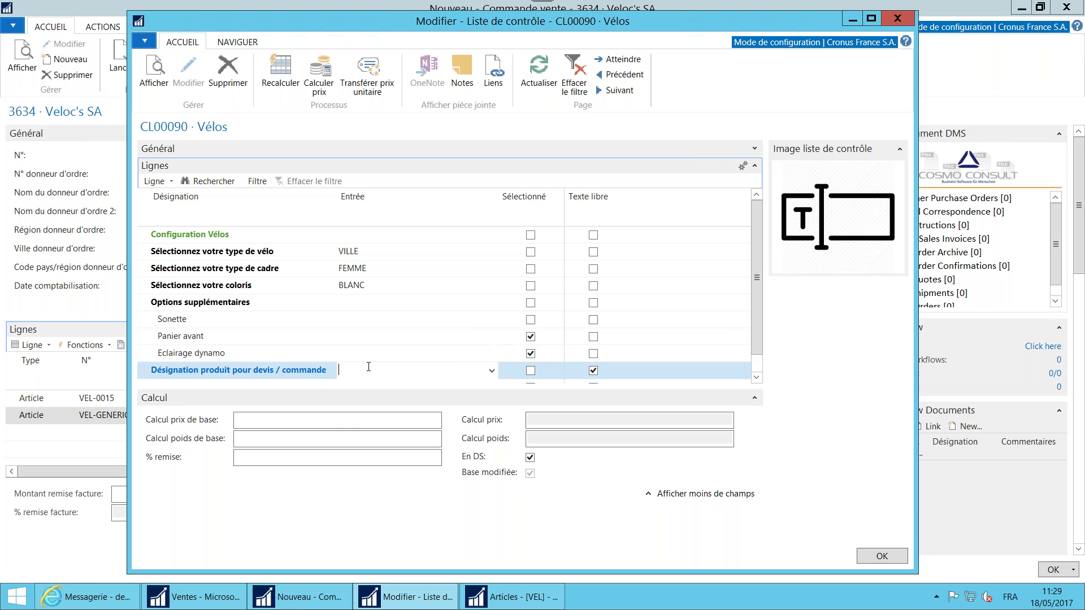
{"action": "type", "text": "Vélo Ville, Femme, Blanc"}
{"action": "key", "text": "Return"}
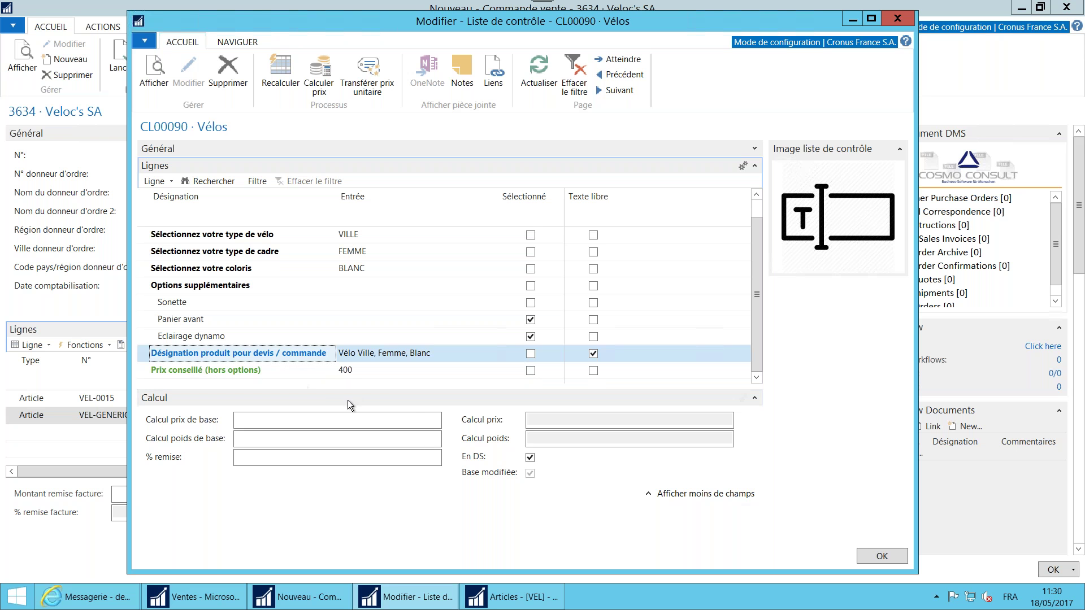
Set the checklist's base price to 400 and calculate the bike's price including the options.
{"action": "left_click", "coordinate": [354, 419]}
{"action": "type", "text": "400"}
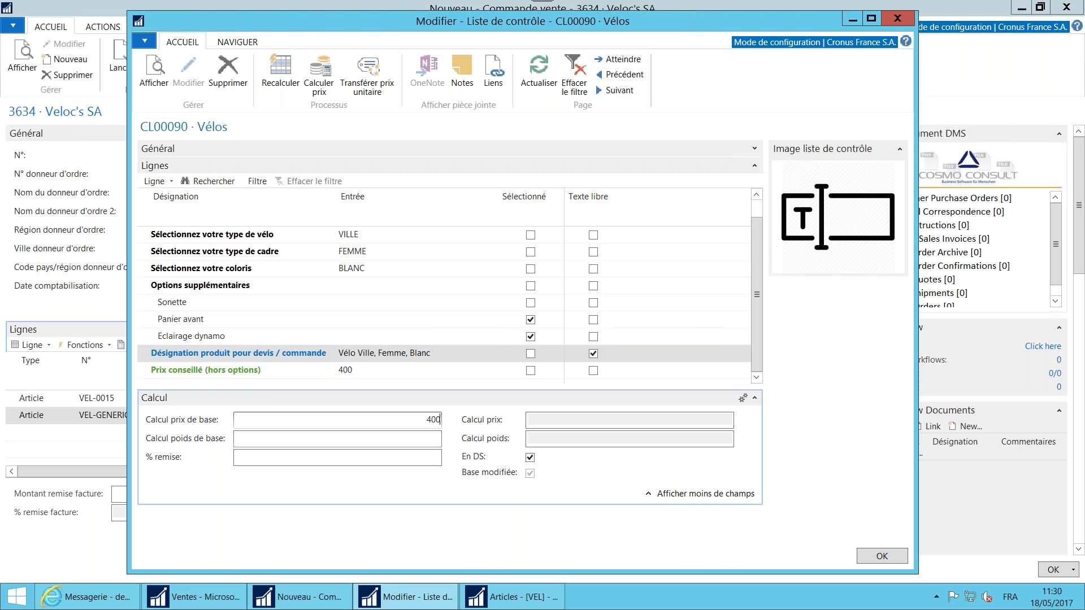
{"action": "key", "text": "Tab"}
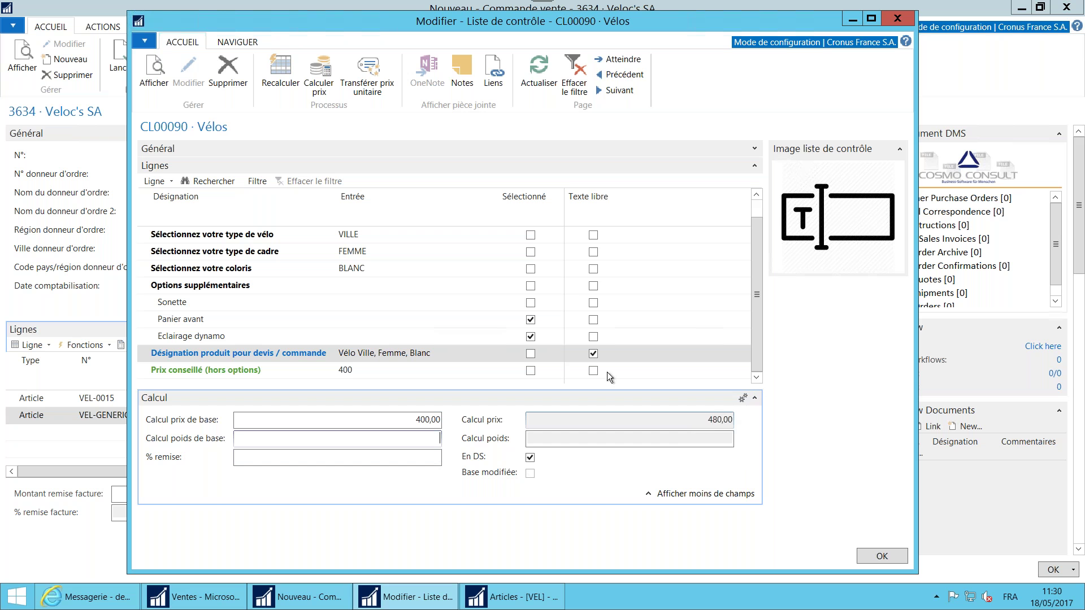
Transfer the calculated unit price to the second order line, close the checklist and update the order totals.
{"action": "left_click", "coordinate": [359, 99]}
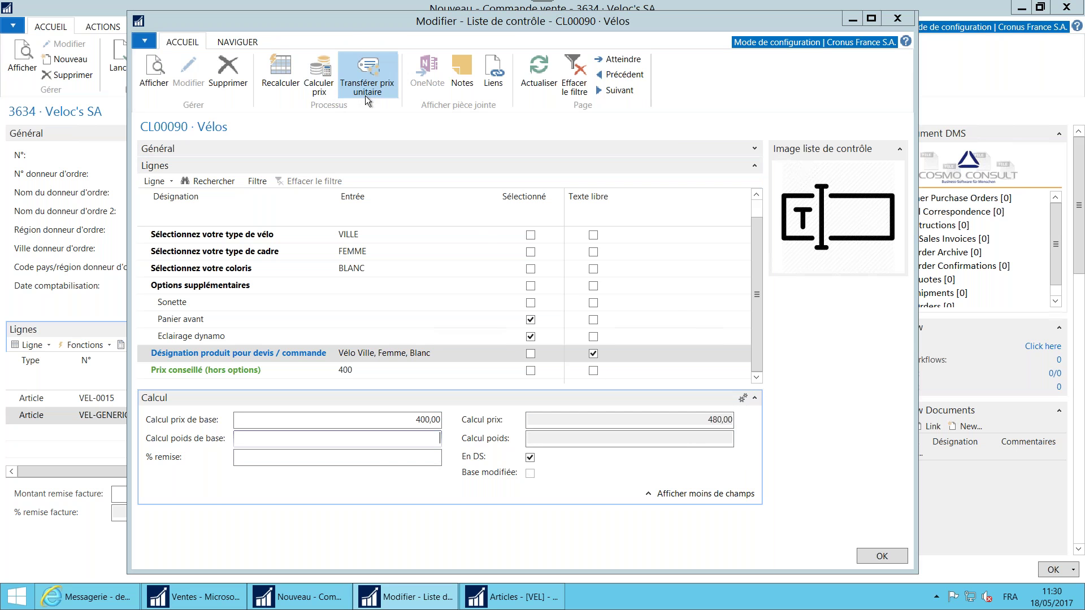
{"action": "left_click", "coordinate": [578, 314]}
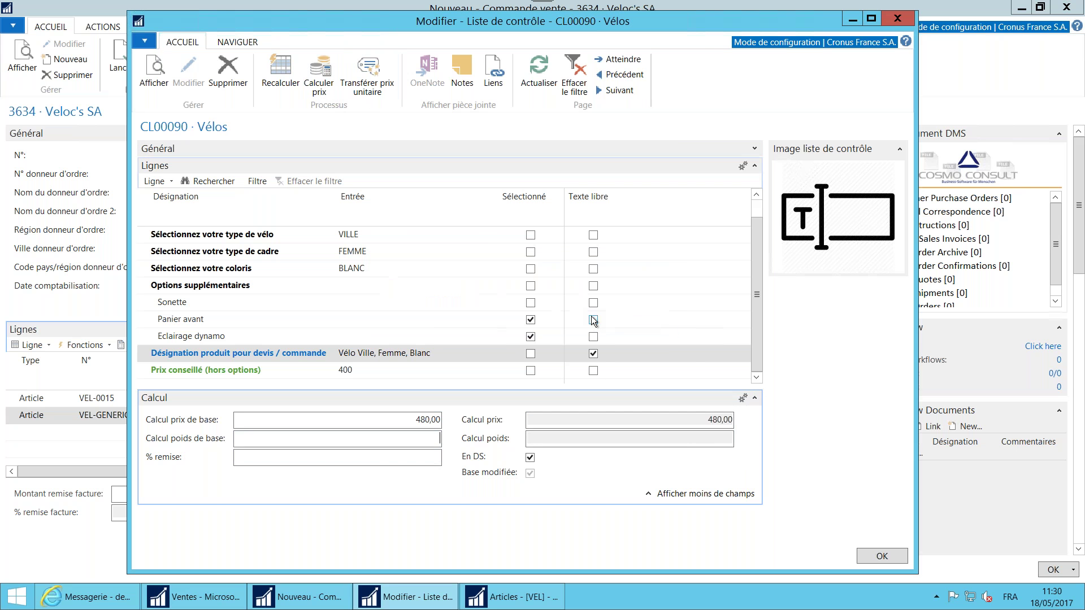
{"action": "left_click", "coordinate": [879, 556]}
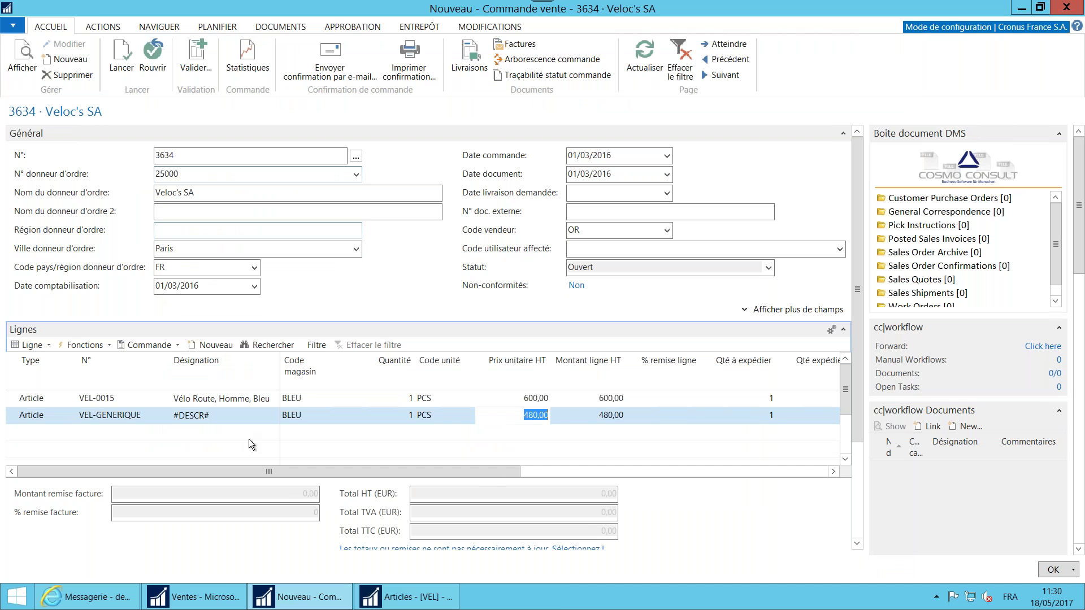
{"action": "left_click", "coordinate": [394, 548]}
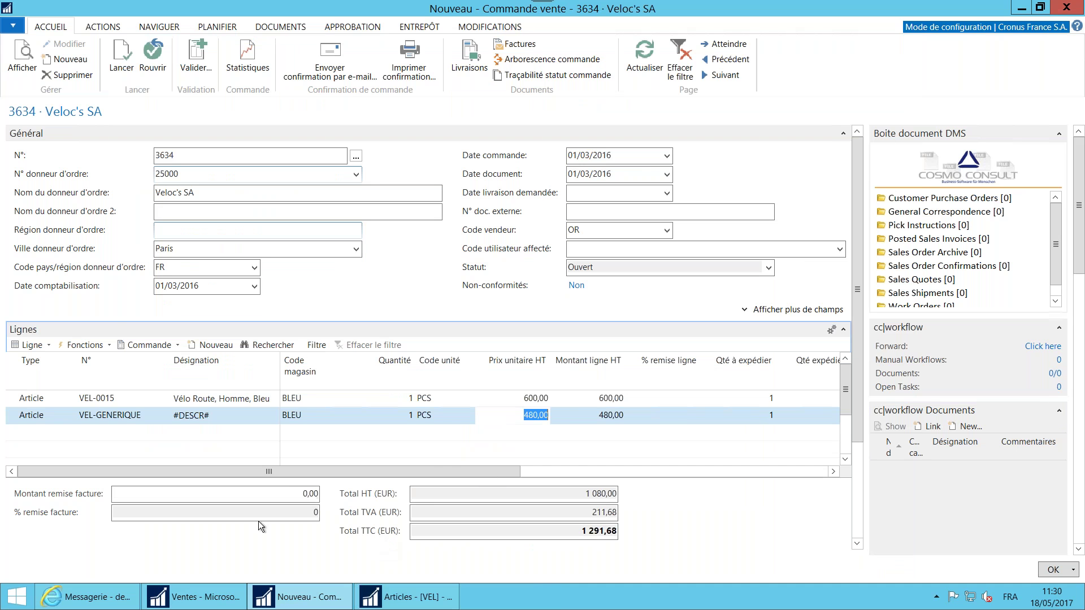
Create a new bill of materials document for the generic bike on the second order line.
{"action": "left_click", "coordinate": [35, 348]}
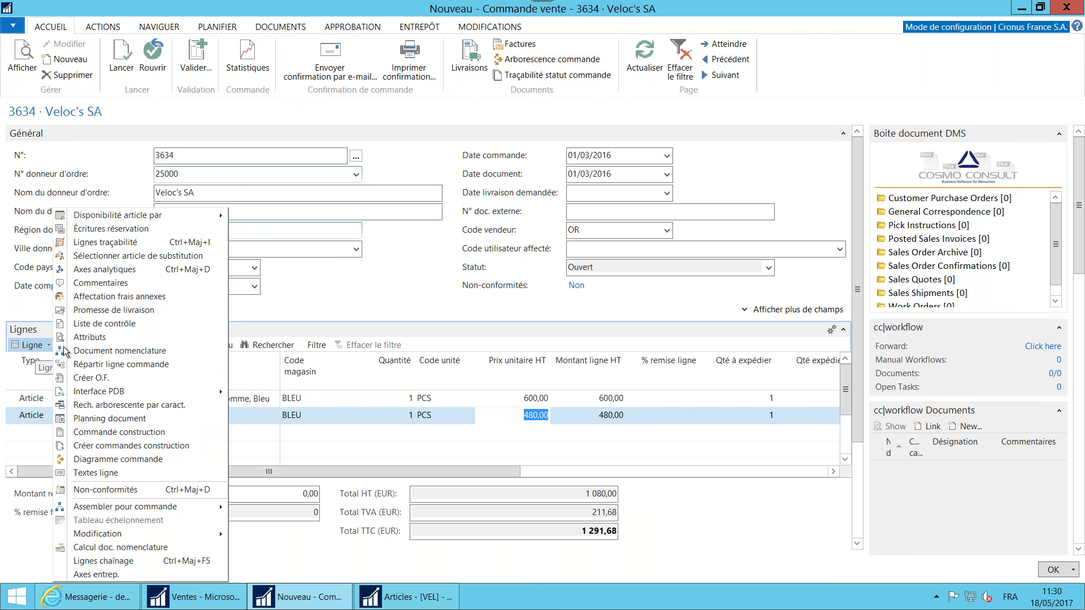
{"action": "left_click", "coordinate": [100, 350]}
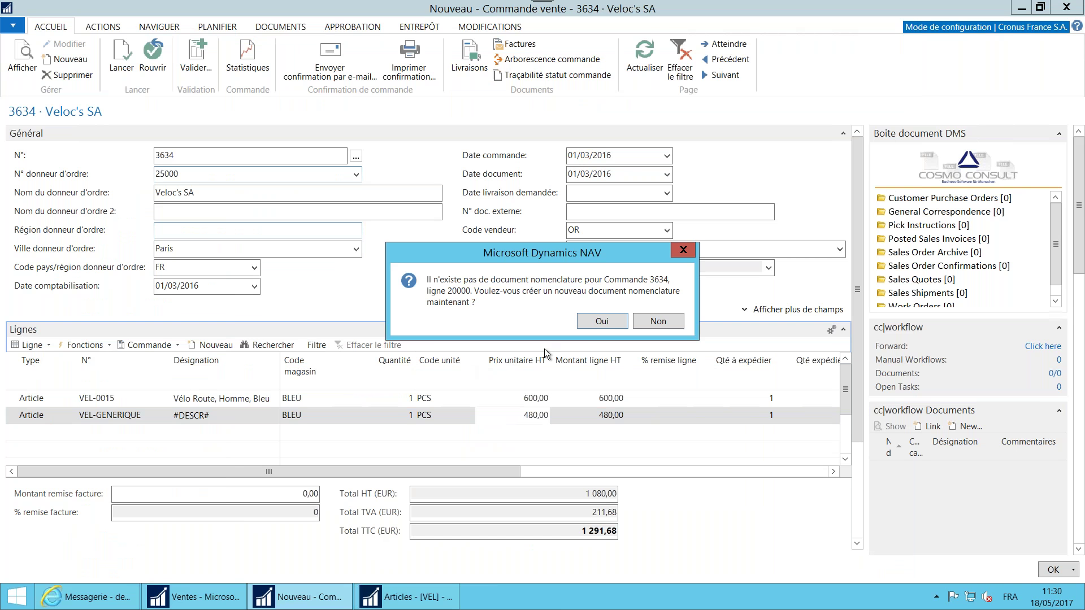
{"action": "left_click", "coordinate": [601, 323]}
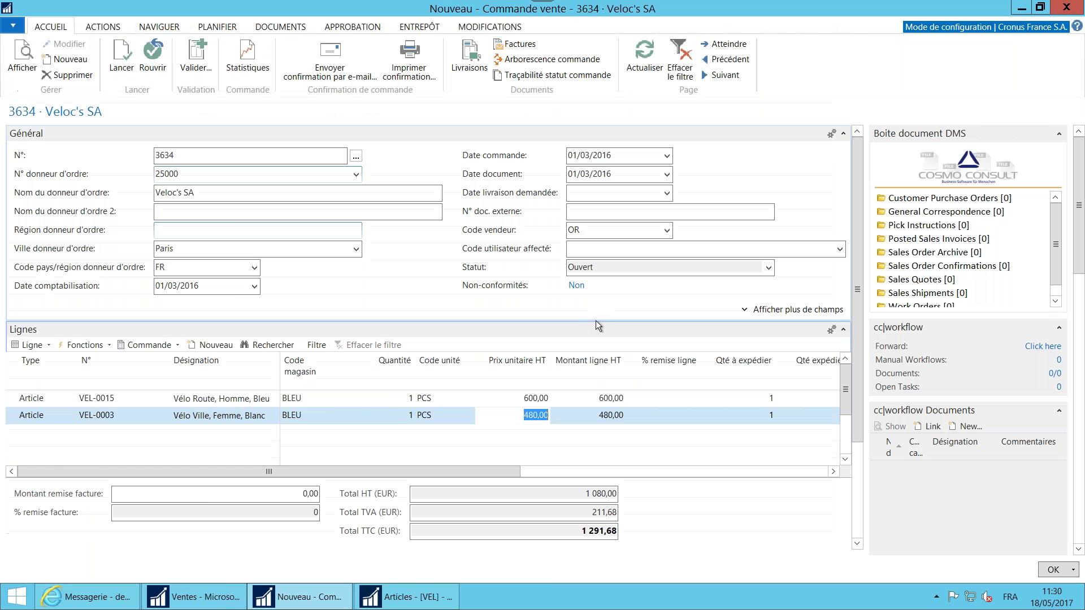
Open the second line's bill of materials and examine the standard components and the Cadre Ville Femme frame.
{"action": "left_click", "coordinate": [38, 344]}
{"action": "left_click", "coordinate": [99, 362]}
{"action": "left_click", "coordinate": [598, 418]}
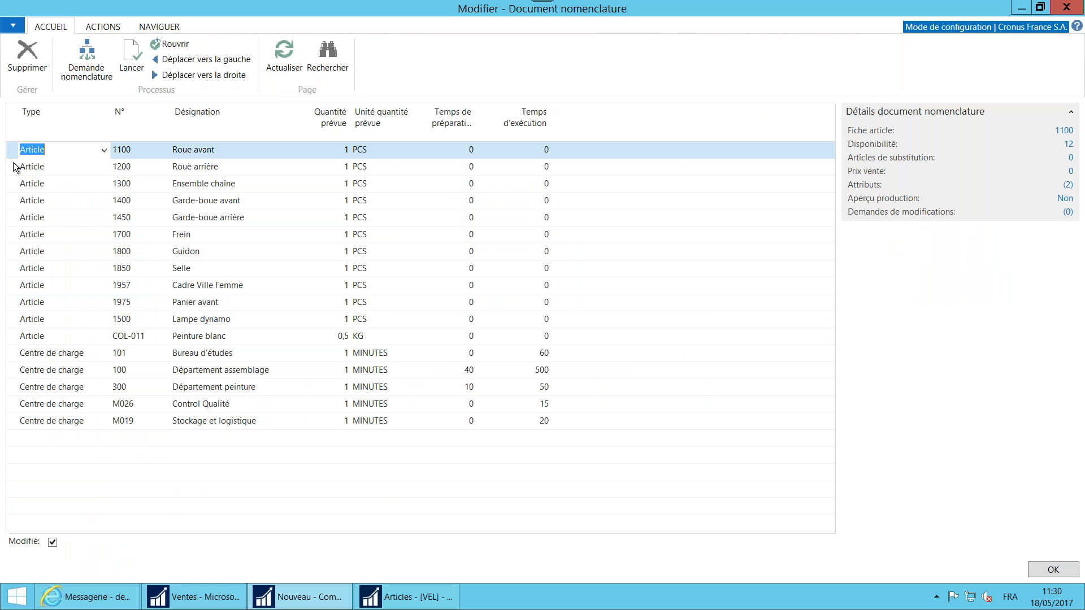
{"action": "left_click_drag", "start_coordinate": [11, 154], "coordinate": [11, 198]}
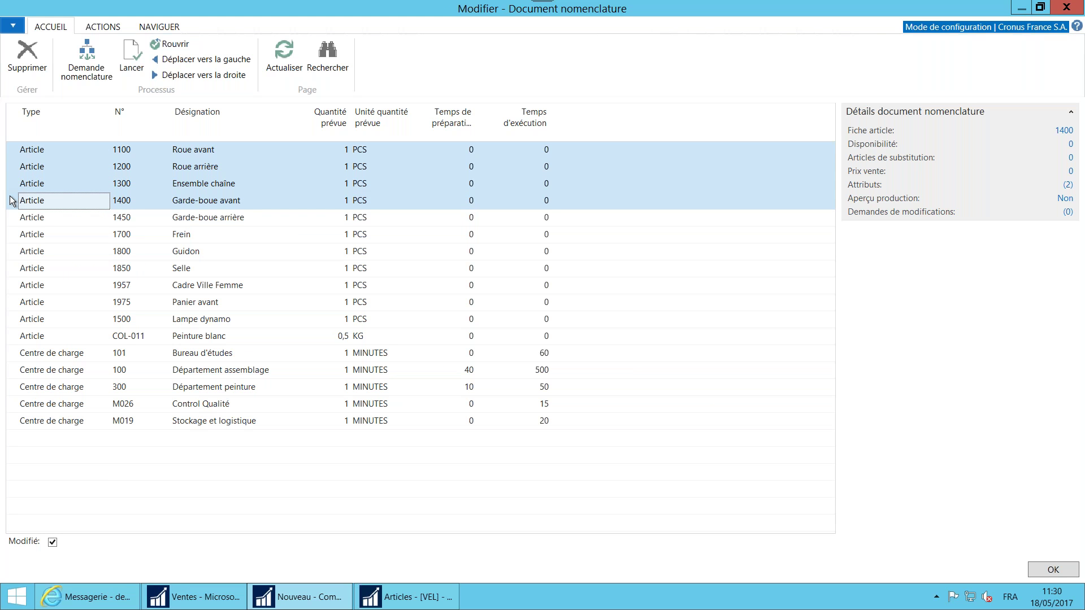
{"action": "left_click", "coordinate": [9, 286]}
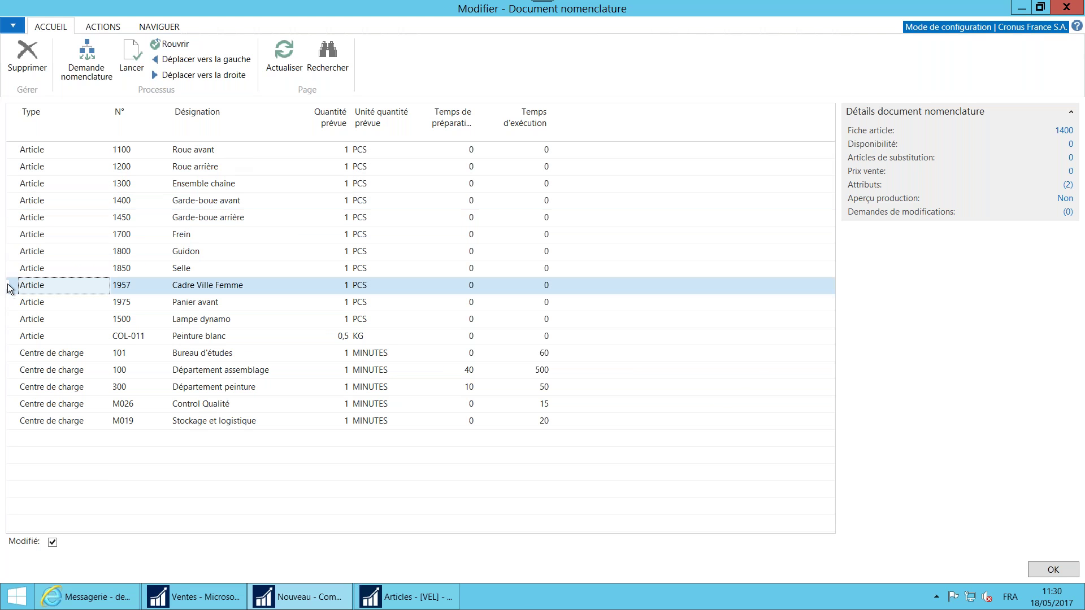
{"action": "left_click", "coordinate": [137, 291]}
{"action": "left_click", "coordinate": [134, 289]}
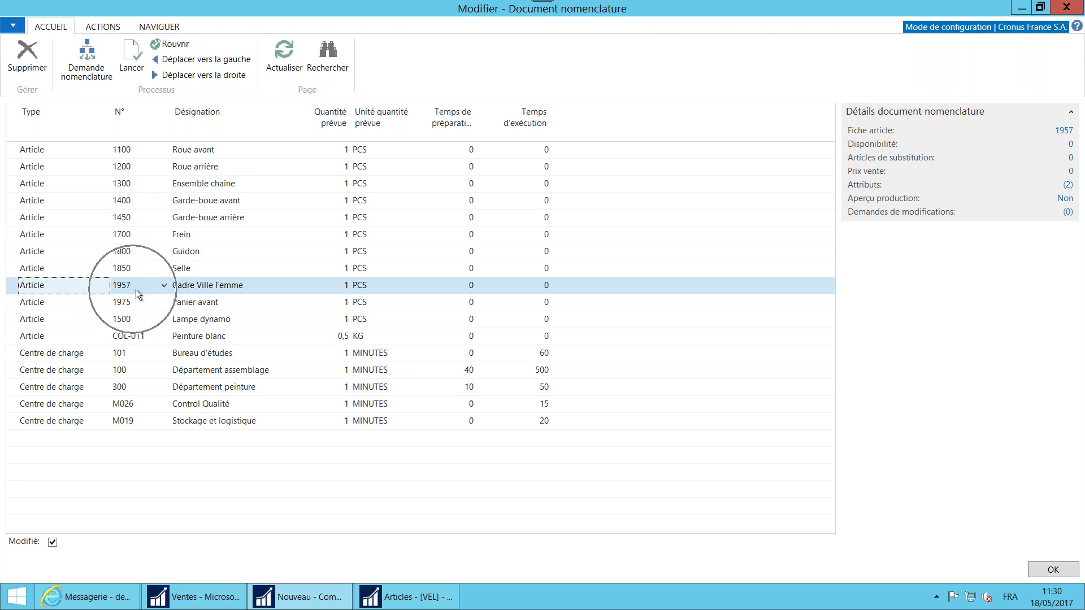
{"action": "left_click", "coordinate": [188, 289]}
{"action": "left_click", "coordinate": [191, 290]}
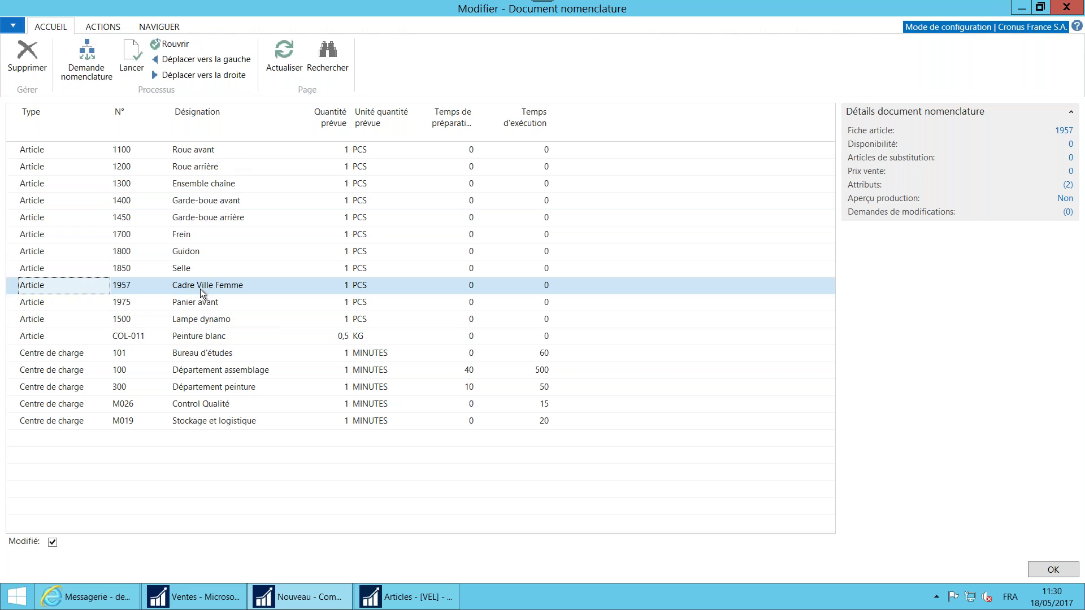
Review the Panier avant, Lampe dynamo and Peinture blanc components, and close the bill of materials.
{"action": "left_click", "coordinate": [18, 308]}
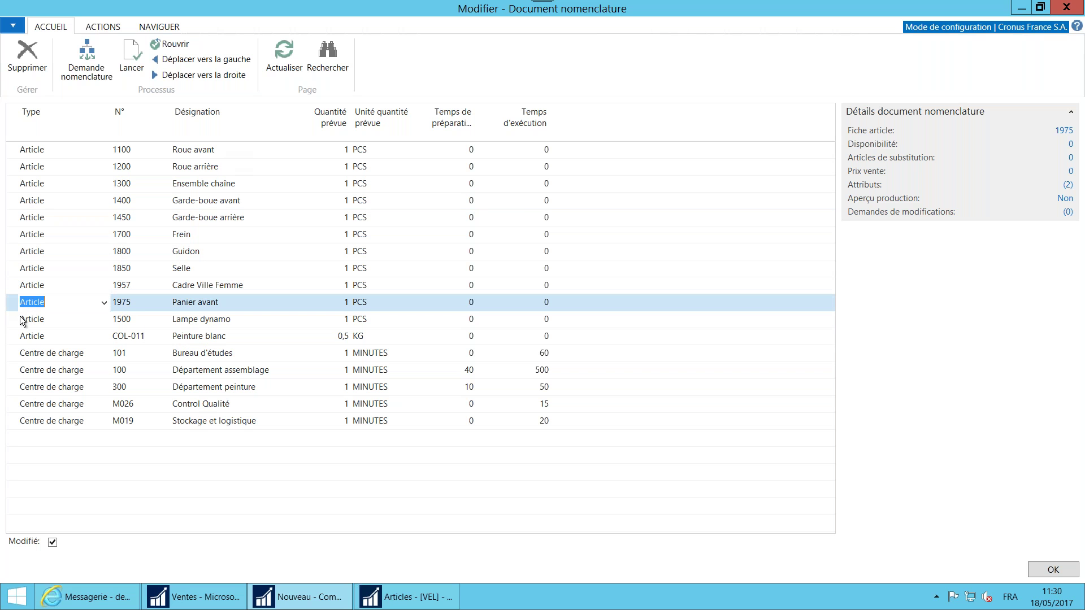
{"action": "left_click", "coordinate": [19, 321], "text": "shift"}
{"action": "left_click_drag", "start_coordinate": [197, 303], "coordinate": [197, 320]}
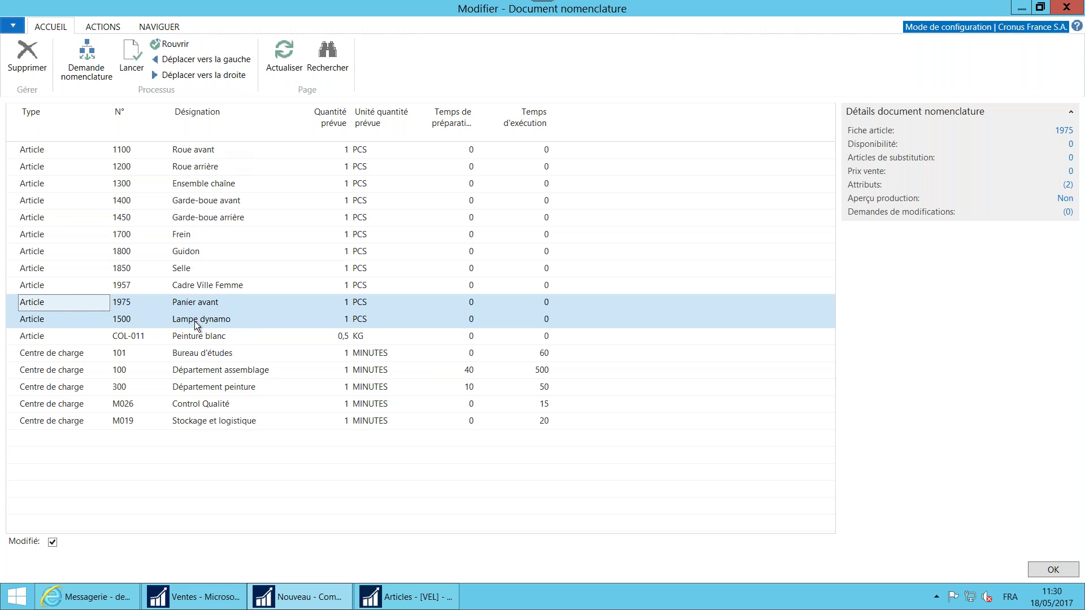
{"action": "left_click", "coordinate": [15, 340]}
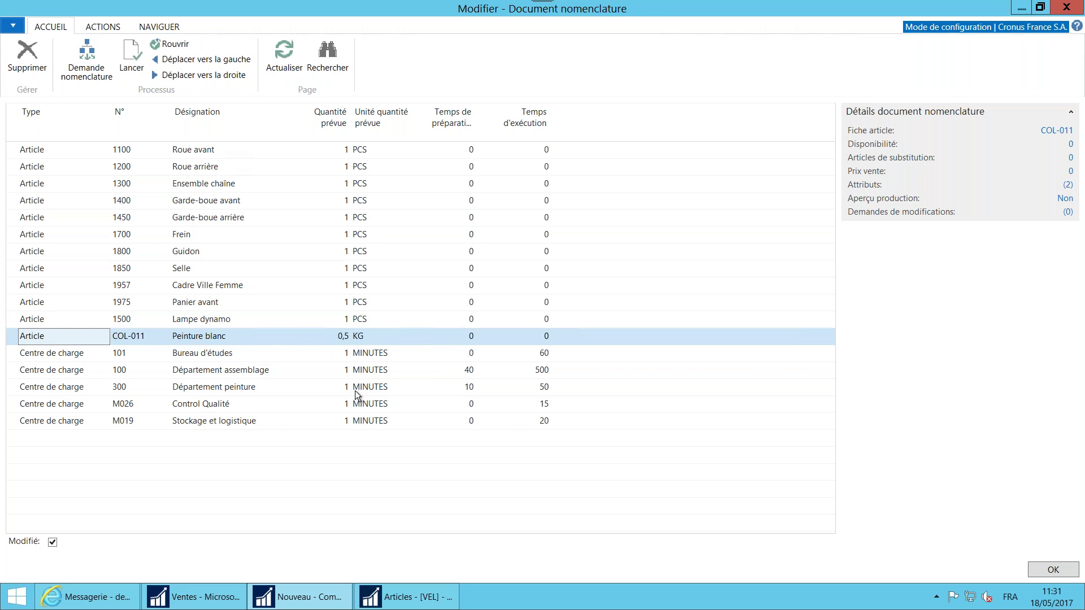
{"action": "key", "text": "Escape"}
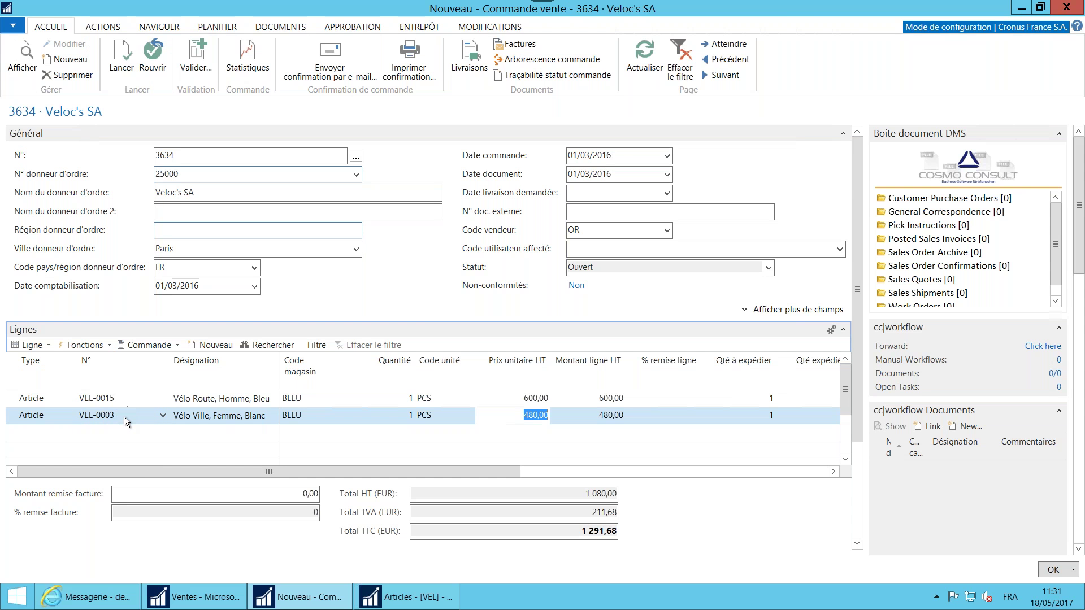
Check items VEL-0003 and VEL-GENERIQUE in the VEL item list, and return to the Veloc's SA sales order.
{"action": "left_click", "coordinate": [400, 605]}
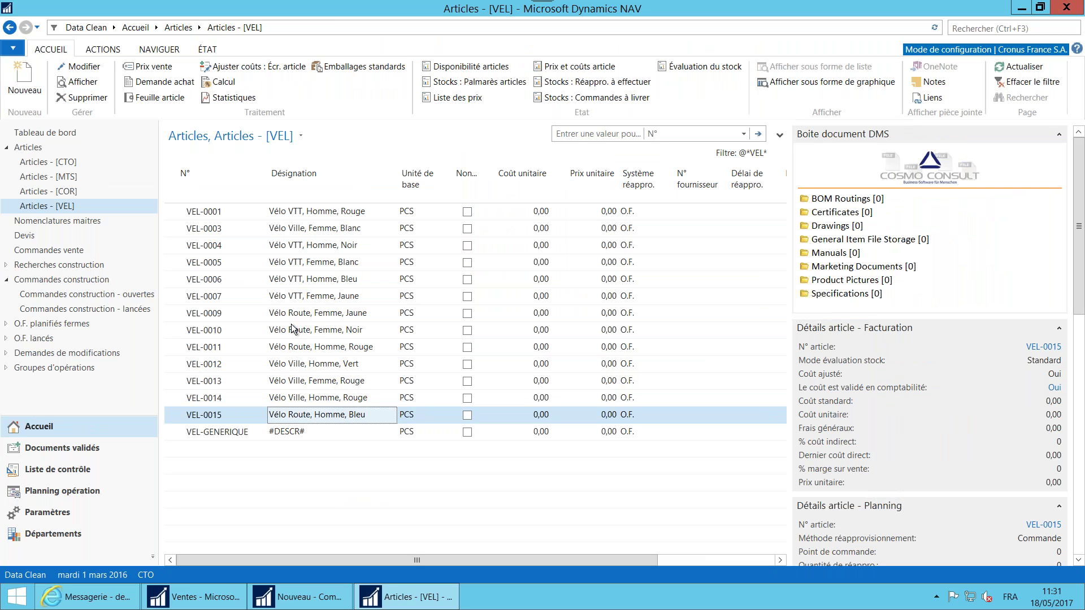
{"action": "left_click", "coordinate": [190, 234]}
{"action": "left_click", "coordinate": [206, 235]}
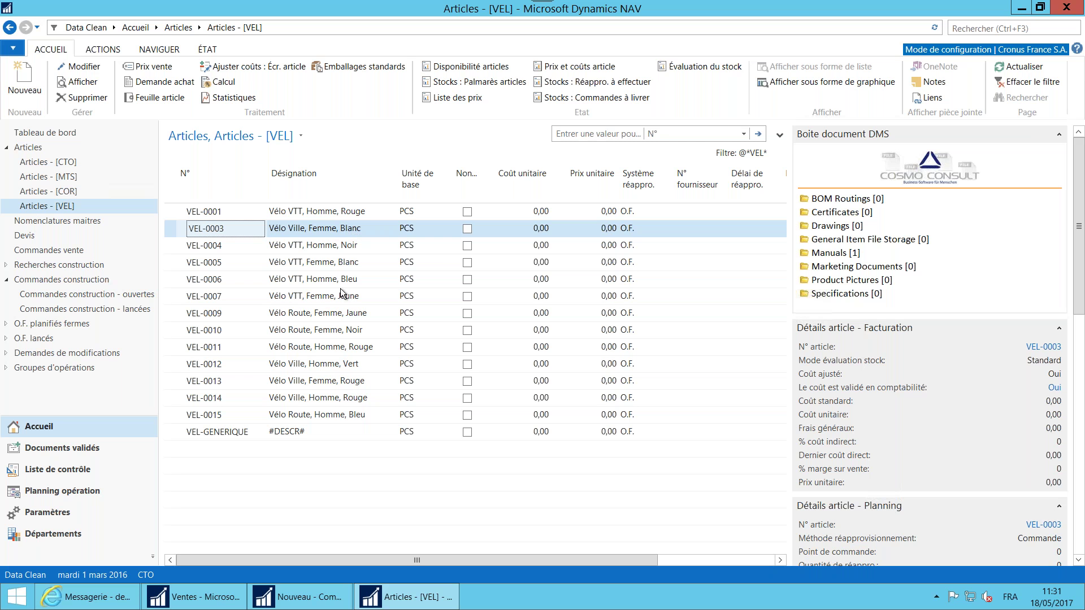
{"action": "left_click", "coordinate": [299, 434]}
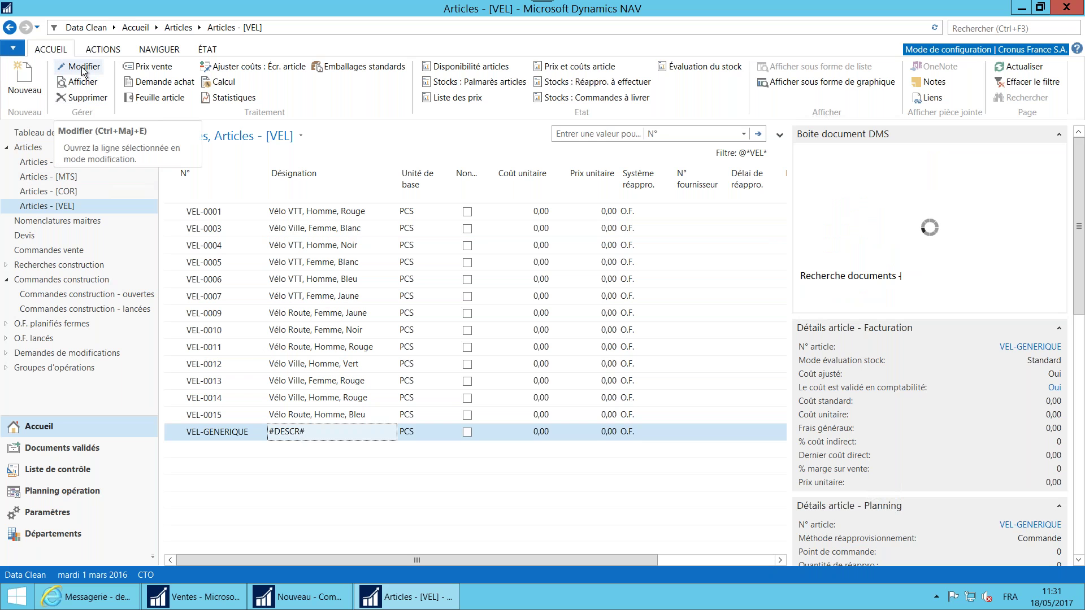
{"action": "left_click", "coordinate": [314, 599]}
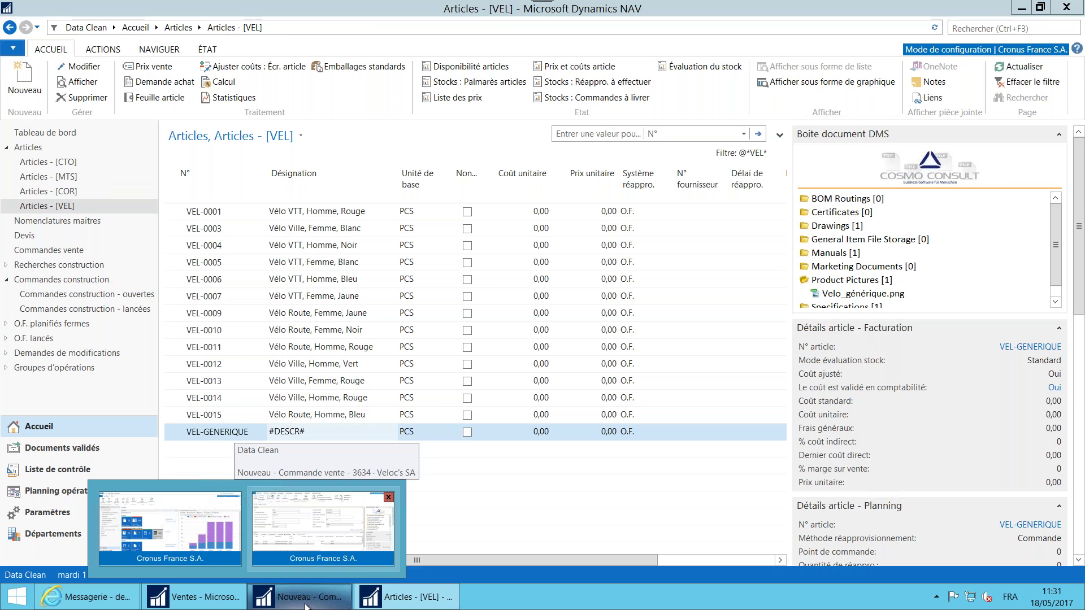
{"action": "left_click", "coordinate": [323, 528]}
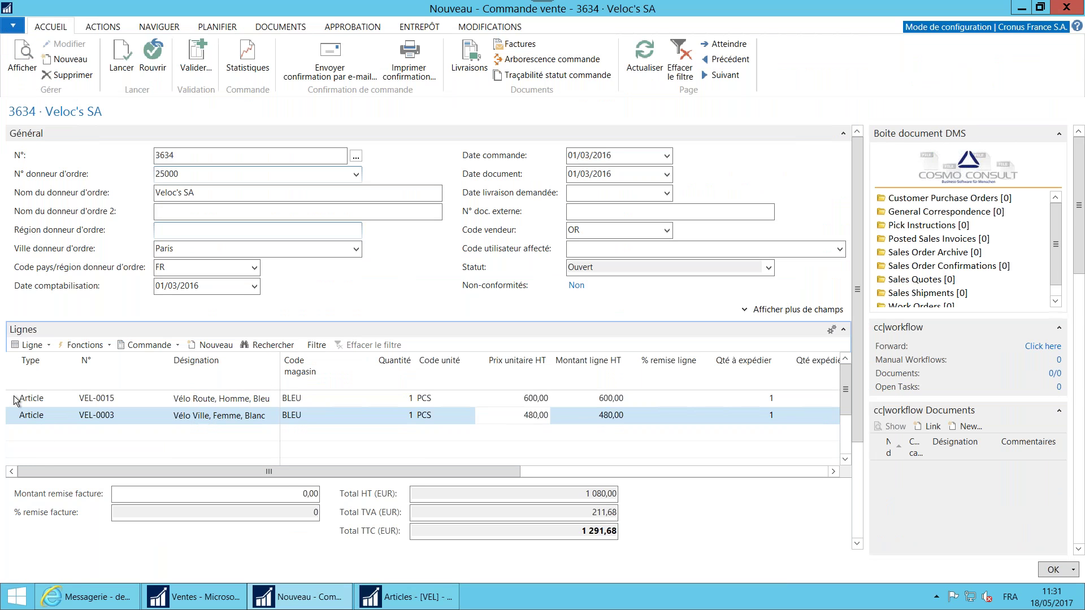
Prepare the order confirmation e-mail for Veloc's SA and open its attached PDF for review.
{"action": "left_click", "coordinate": [17, 416]}
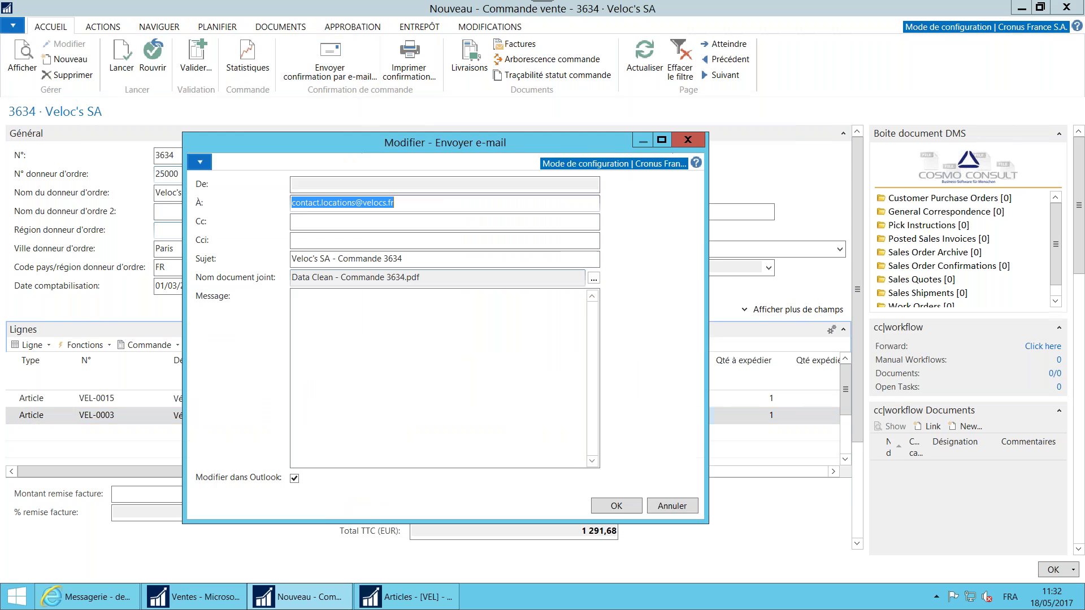
{"action": "left_click", "coordinate": [434, 332]}
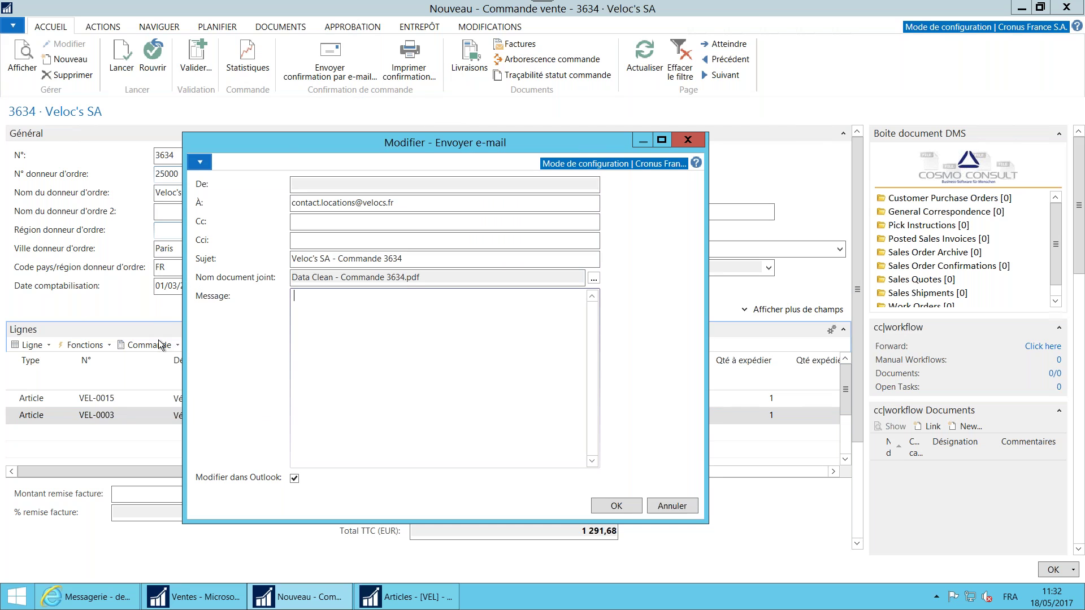
{"action": "left_click", "coordinate": [366, 205]}
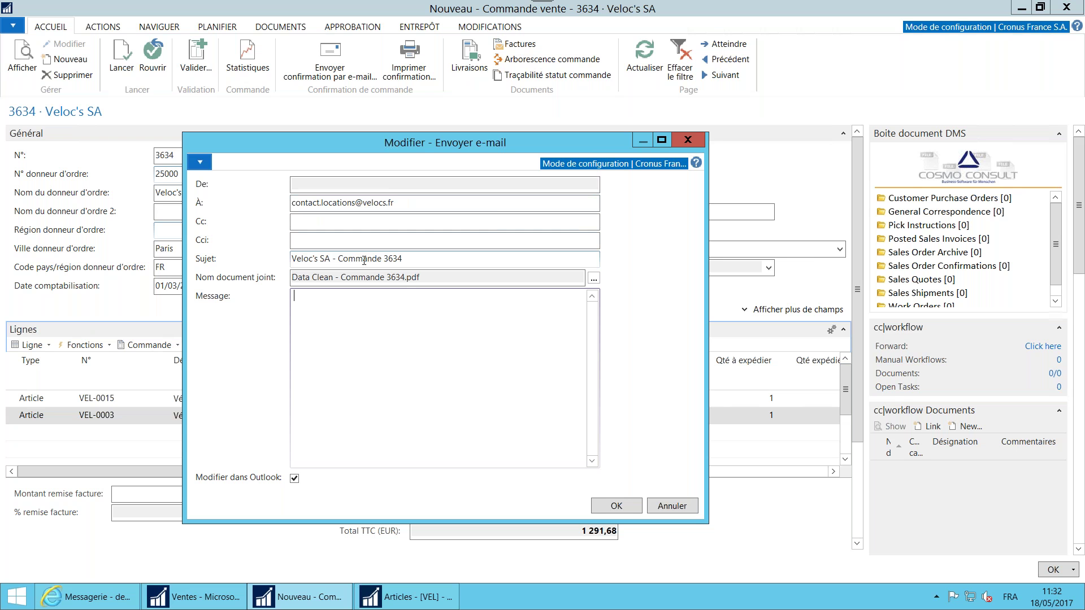
{"action": "left_click", "coordinate": [349, 277]}
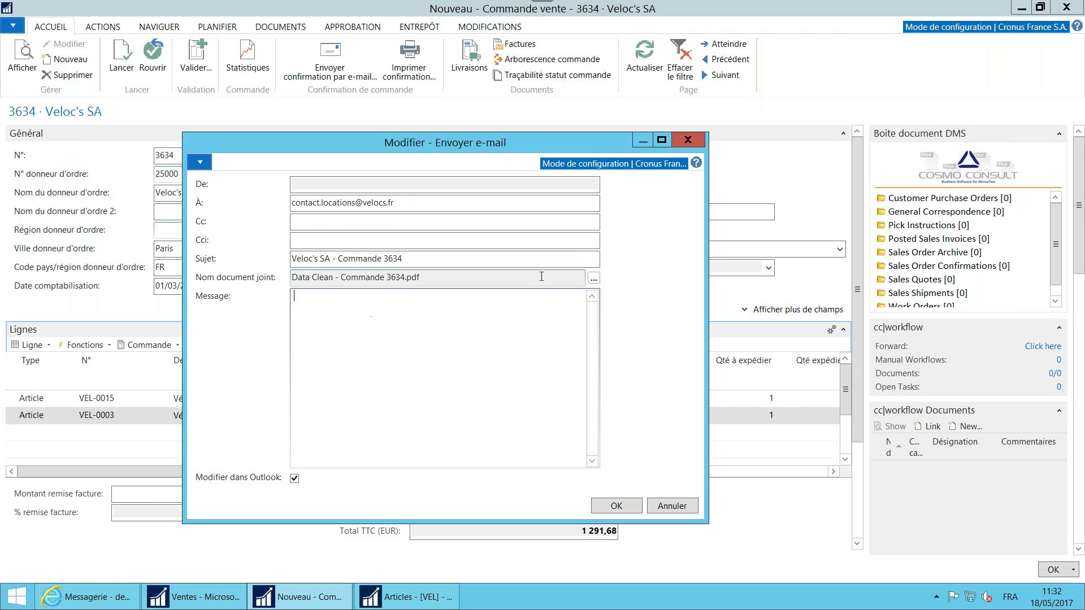
{"action": "left_click", "coordinate": [593, 280]}
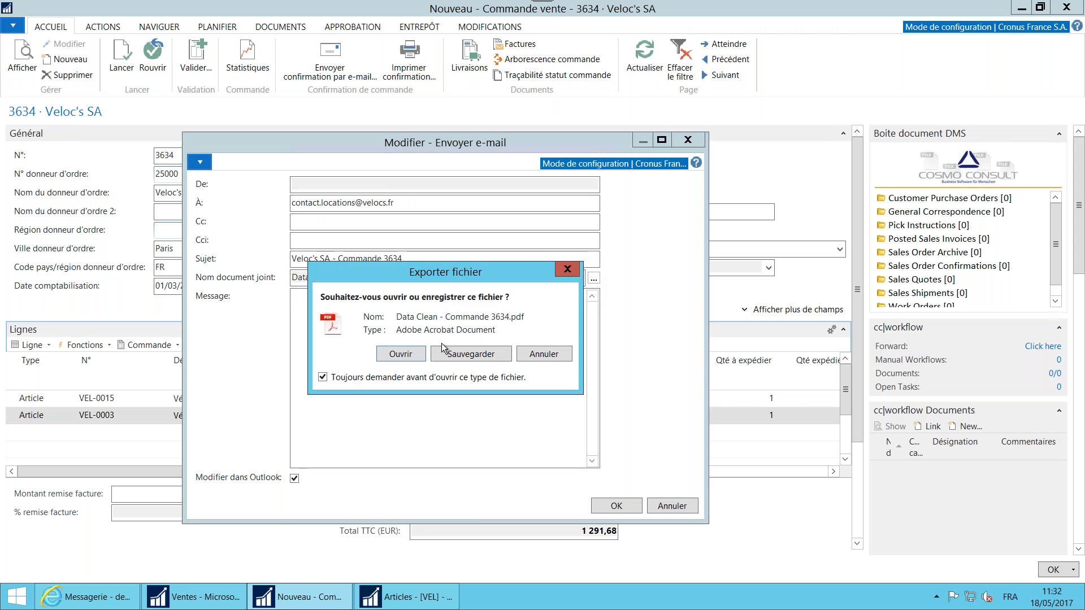
{"action": "left_click", "coordinate": [411, 354]}
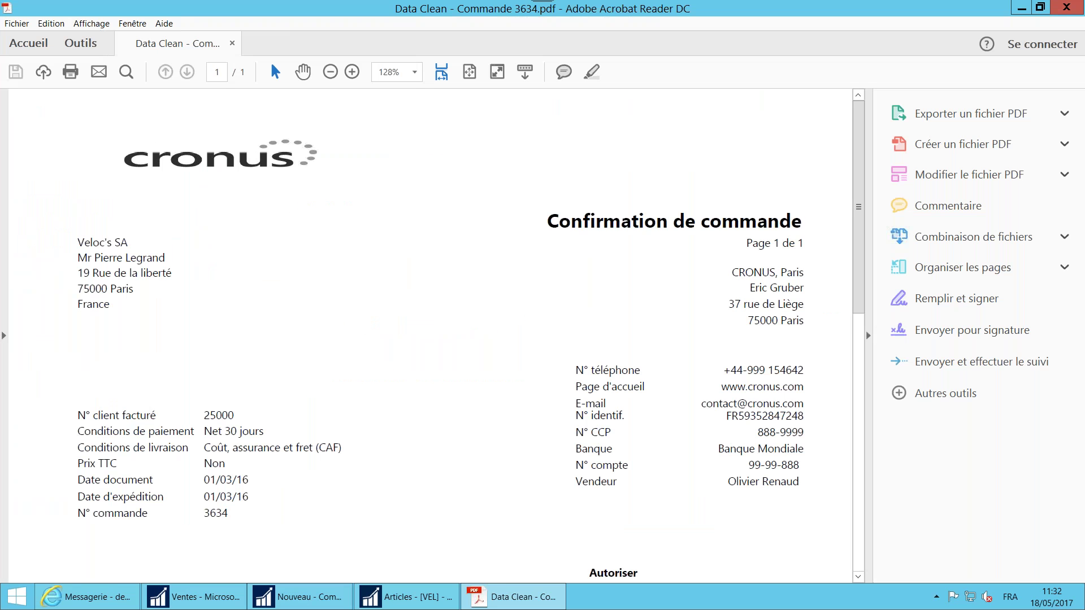
Review the bike lines, prices and VAT details in the confirmation PDF, close it and cancel the e-mail.
{"action": "scroll", "coordinate": [417, 344], "scroll_direction": "down", "scroll_amount": 2}
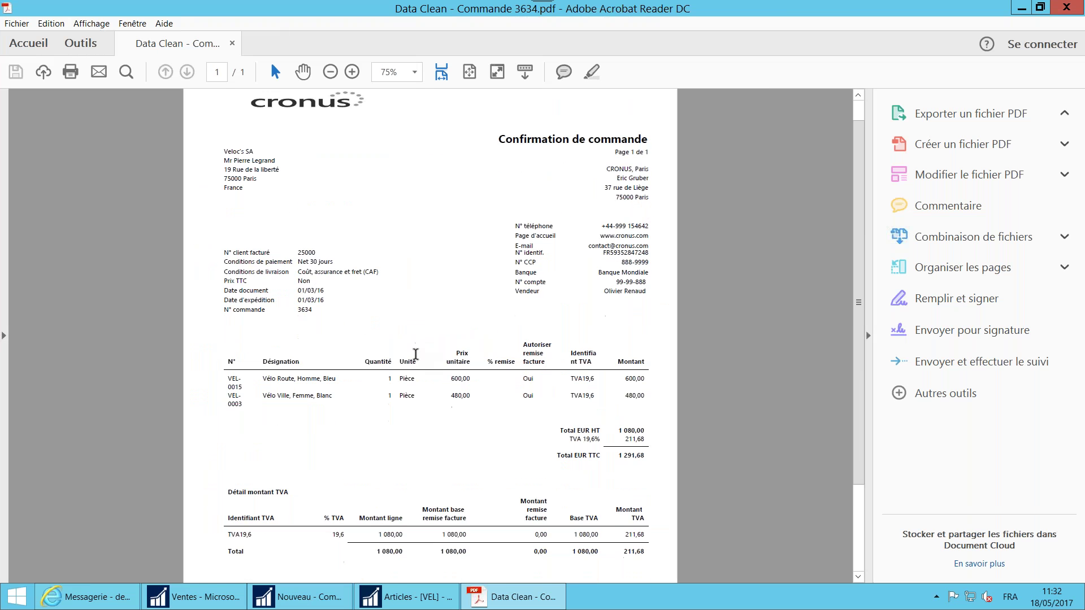
{"action": "scroll", "coordinate": [416, 356], "scroll_direction": "down", "scroll_amount": 1}
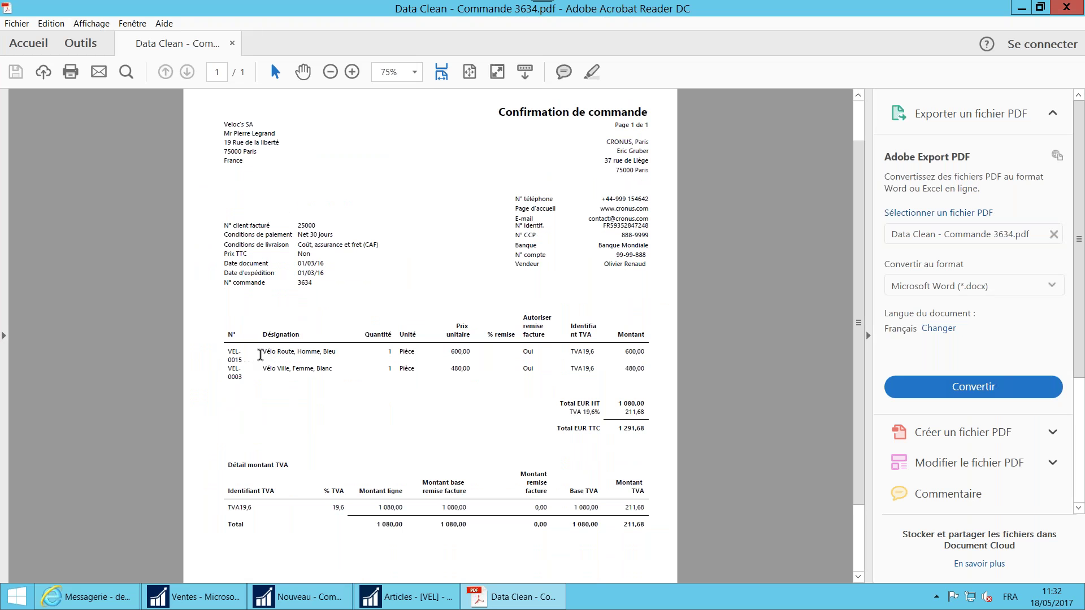
{"action": "left_click", "coordinate": [283, 373]}
{"action": "left_click", "coordinate": [232, 358]}
{"action": "scroll", "coordinate": [605, 399], "scroll_direction": "down", "scroll_amount": 3}
{"action": "scroll", "coordinate": [600, 398], "scroll_direction": "up", "scroll_amount": 5}
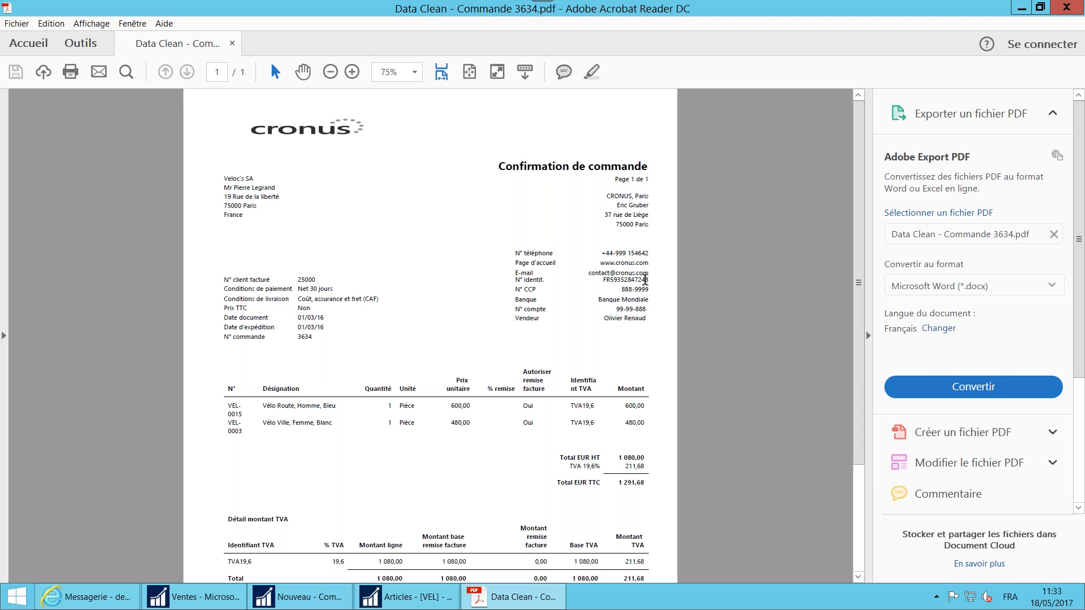
{"action": "left_click", "coordinate": [1066, 7]}
{"action": "left_click", "coordinate": [671, 505]}
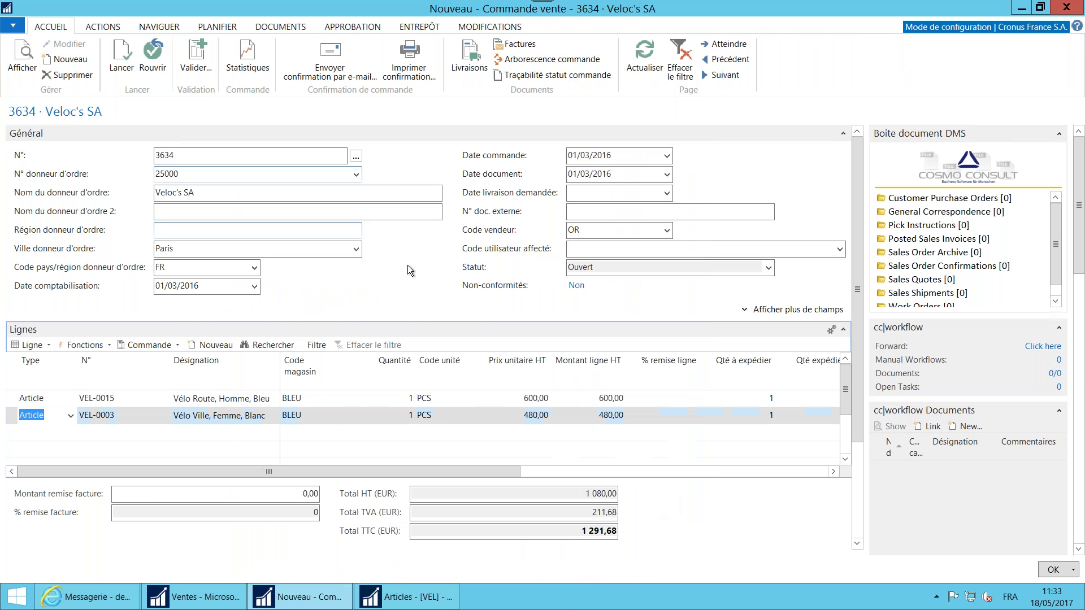
Release the sales order and create a construction order for the VEL-0015 bike on the first line.
{"action": "left_click", "coordinate": [118, 66]}
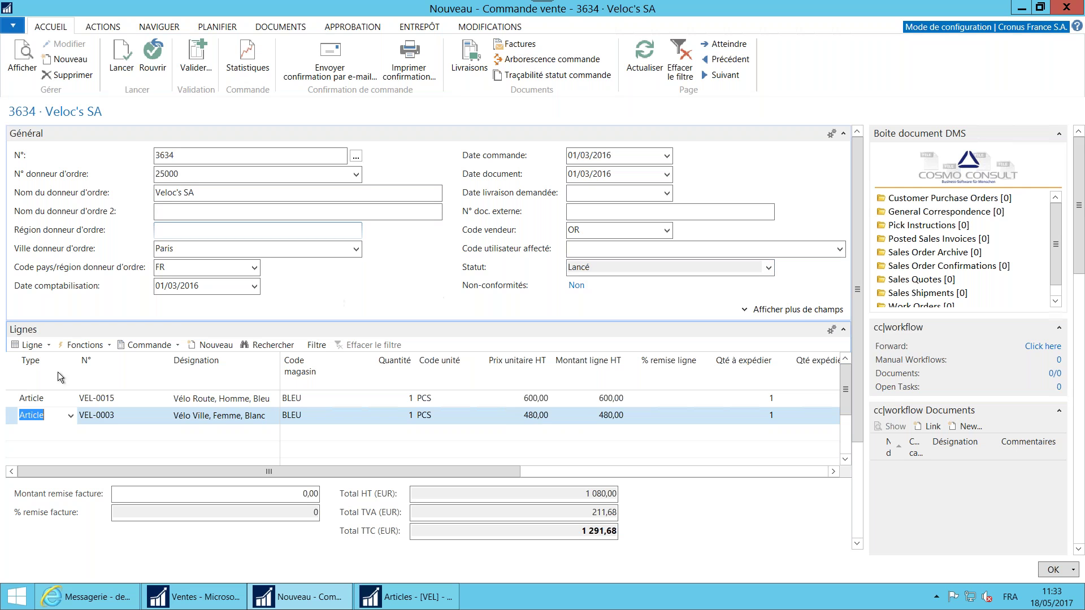
{"action": "left_click", "coordinate": [20, 398]}
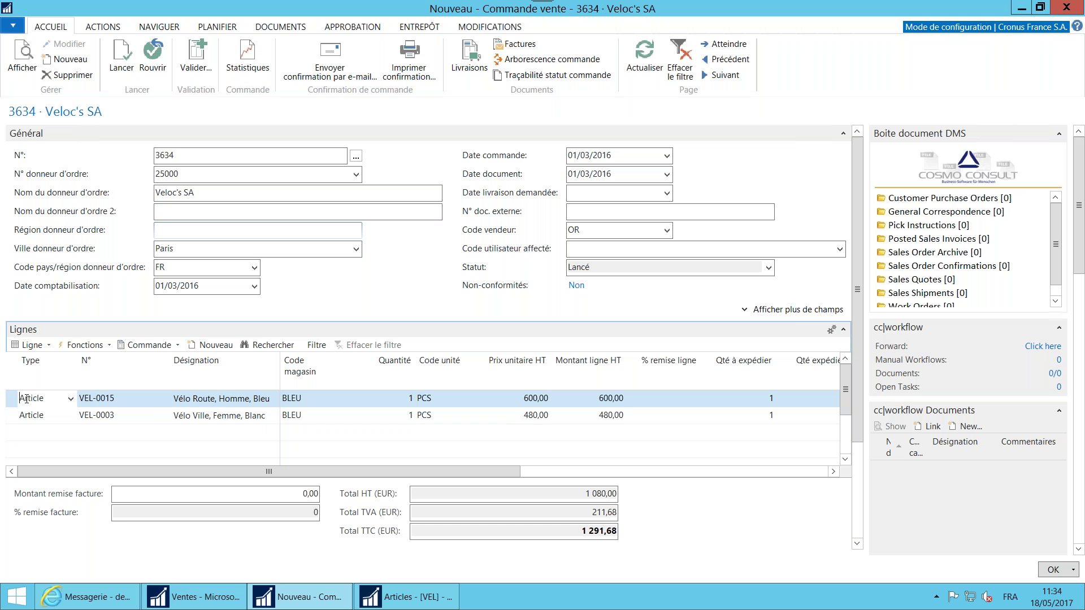
{"action": "left_click", "coordinate": [32, 346]}
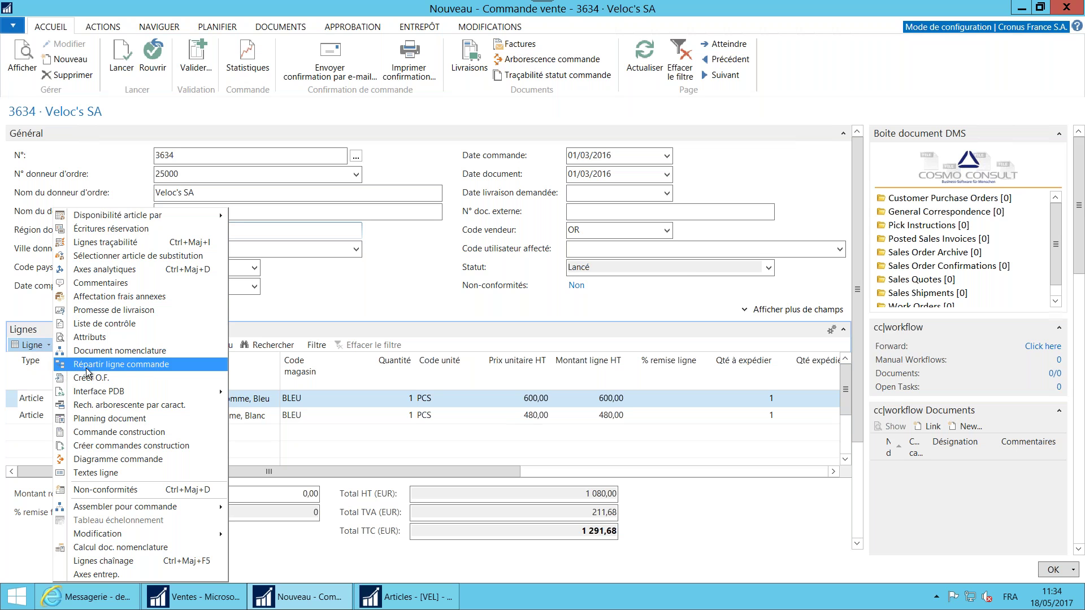
{"action": "left_click", "coordinate": [117, 446]}
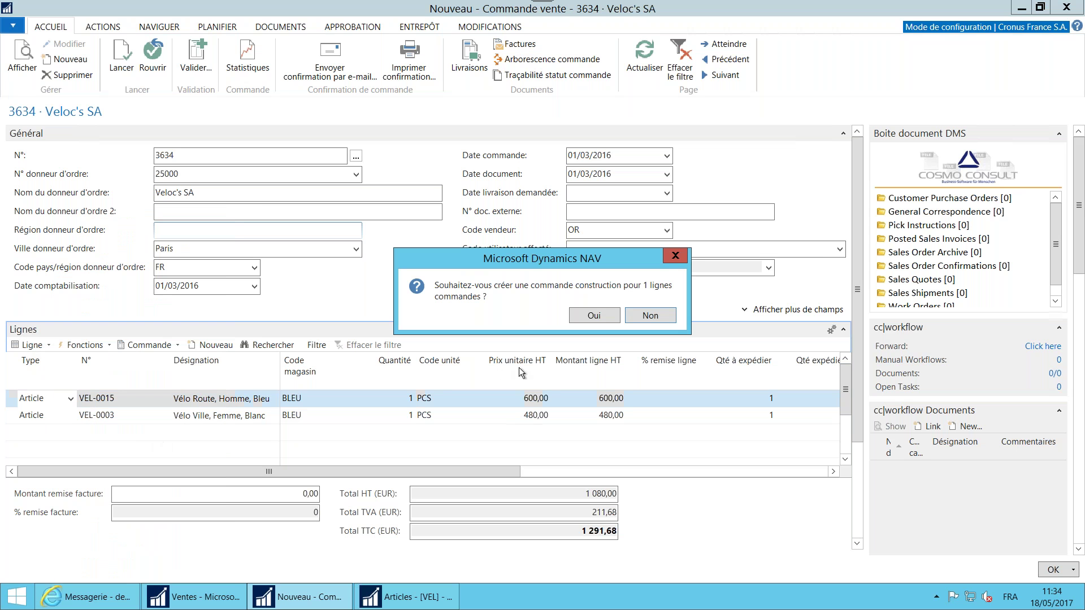
{"action": "left_click", "coordinate": [590, 318]}
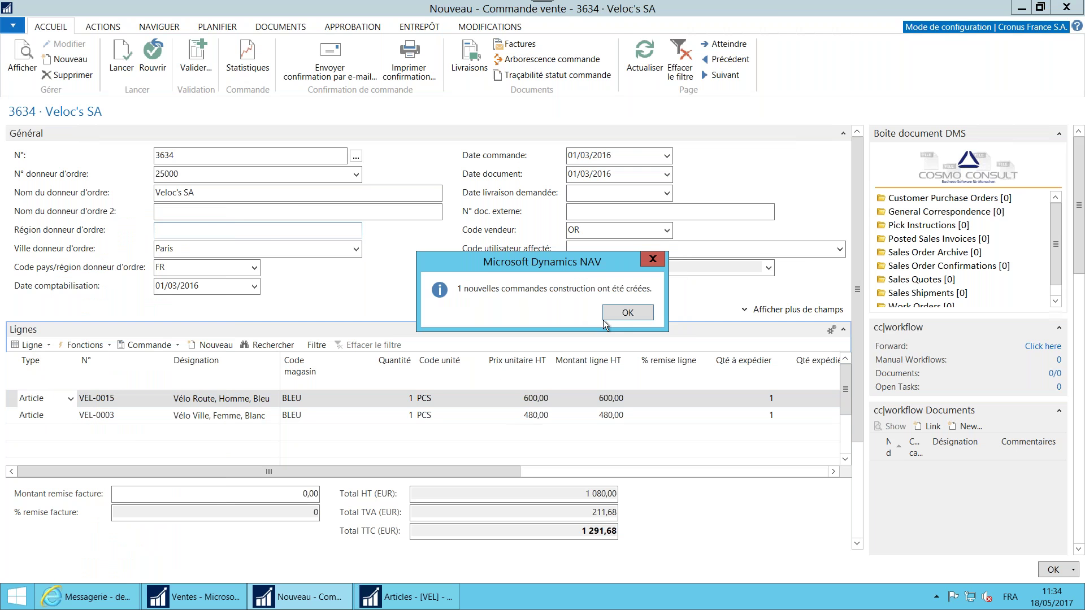
{"action": "left_click", "coordinate": [607, 318]}
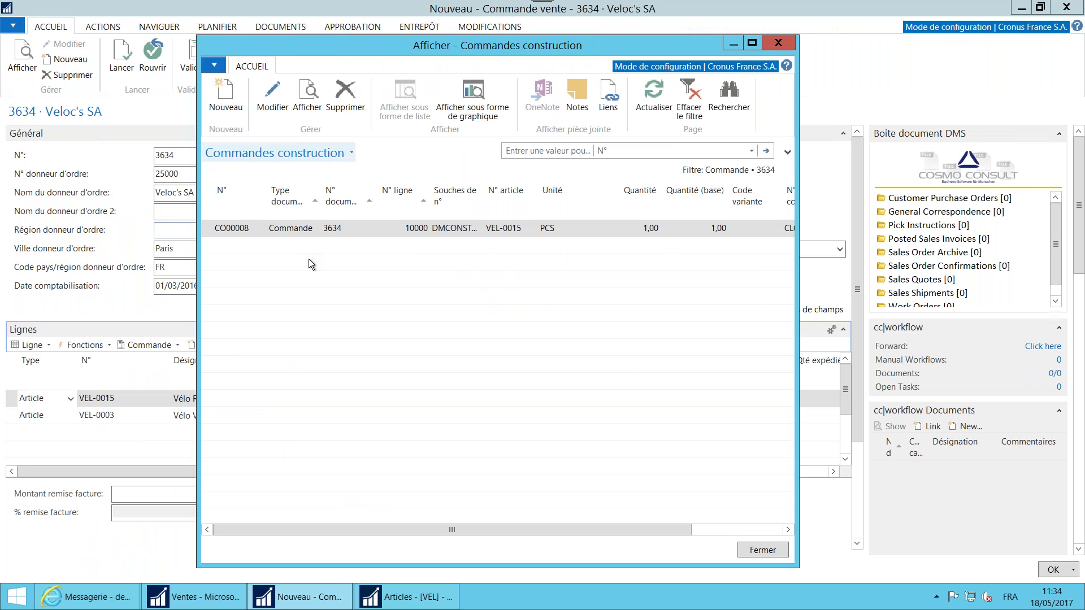
{"action": "left_click", "coordinate": [774, 550]}
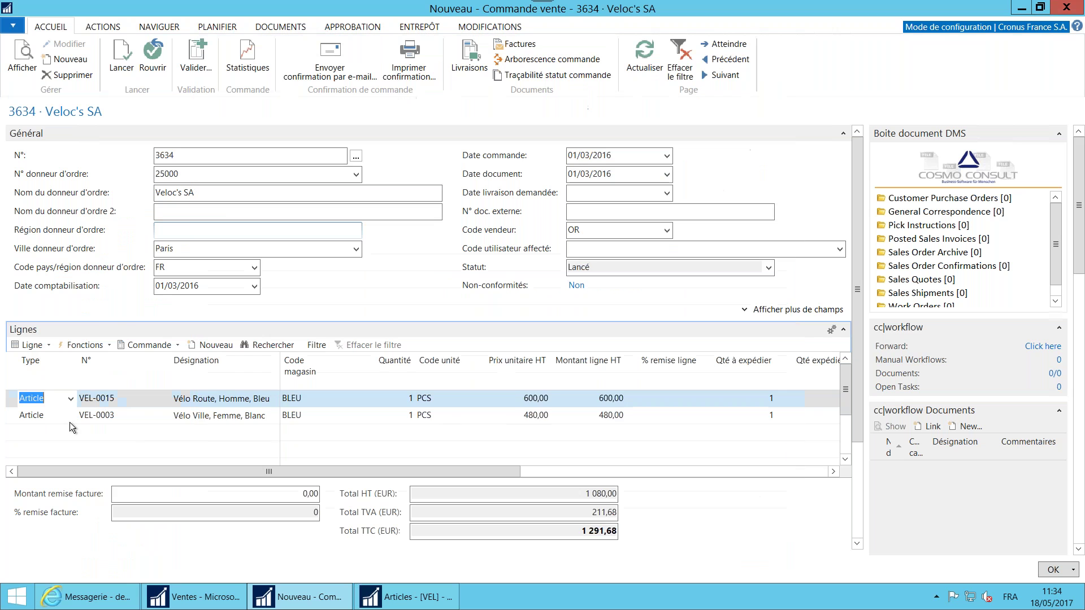
Create a construction order for the VEL-0003 bike on the second sales order line, and close the construction order list.
{"action": "left_click", "coordinate": [25, 415]}
{"action": "left_click", "coordinate": [34, 346]}
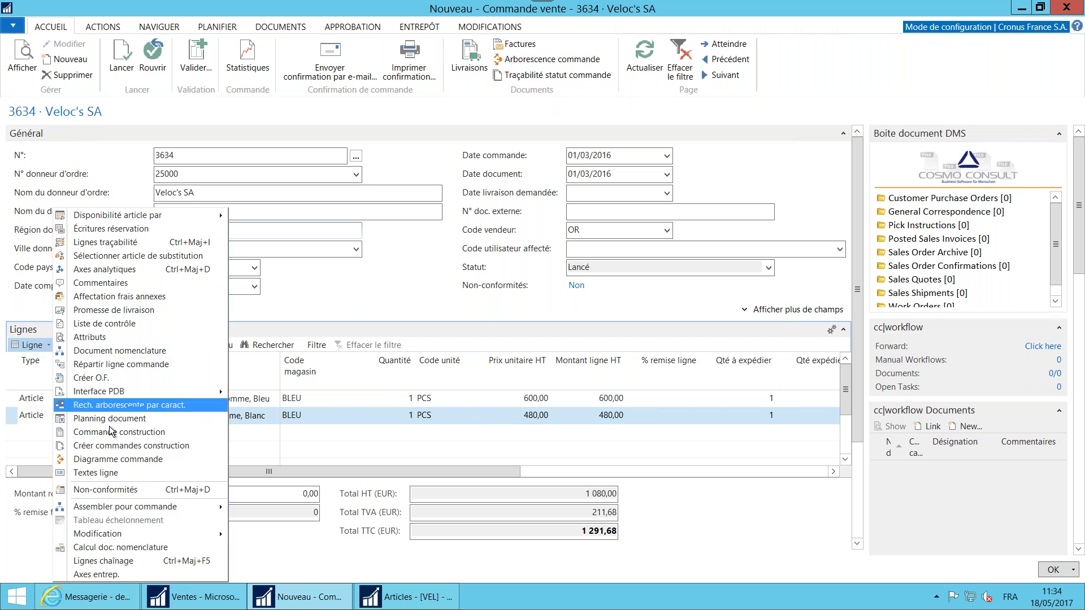
{"action": "left_click", "coordinate": [111, 446]}
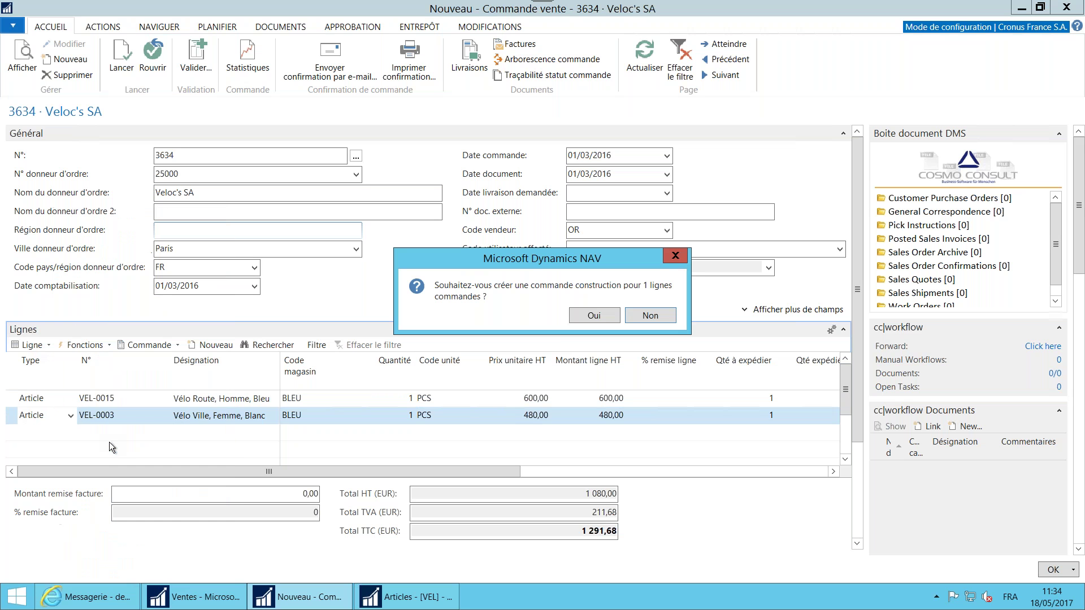
{"action": "left_click", "coordinate": [590, 322]}
{"action": "left_click", "coordinate": [609, 315]}
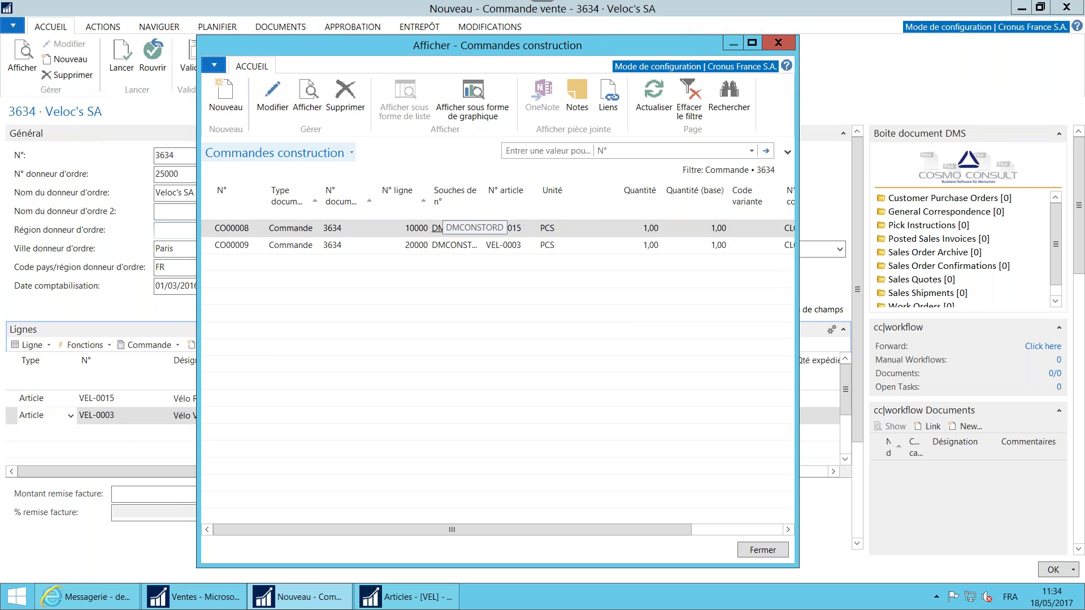
{"action": "left_click", "coordinate": [769, 554]}
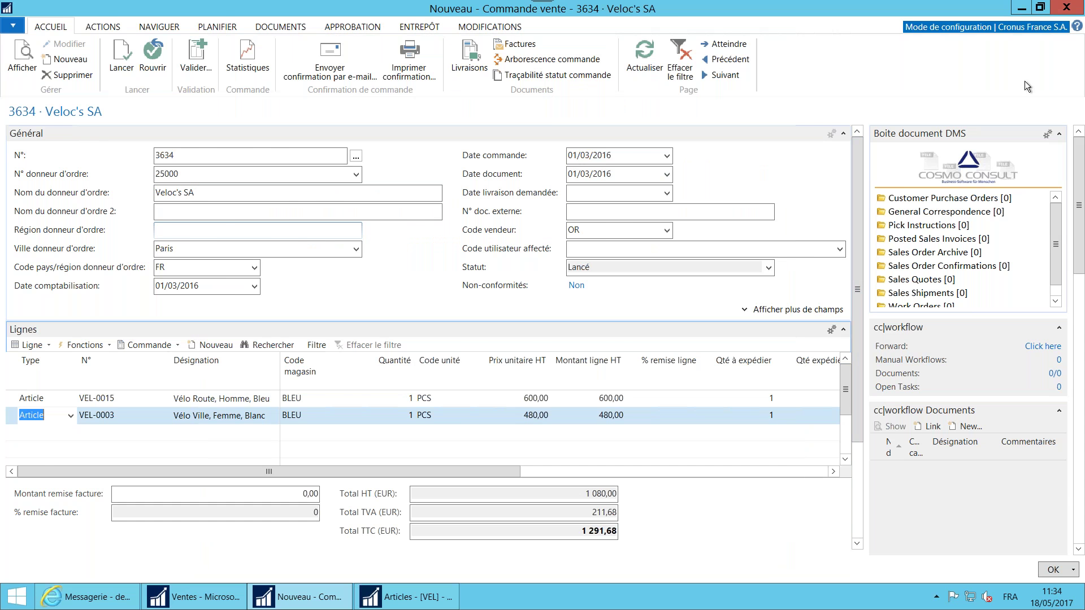
Switch to the CTO Processor window and open the list of open construction orders from its dashboard.
{"action": "key", "text": "alt+Tab"}
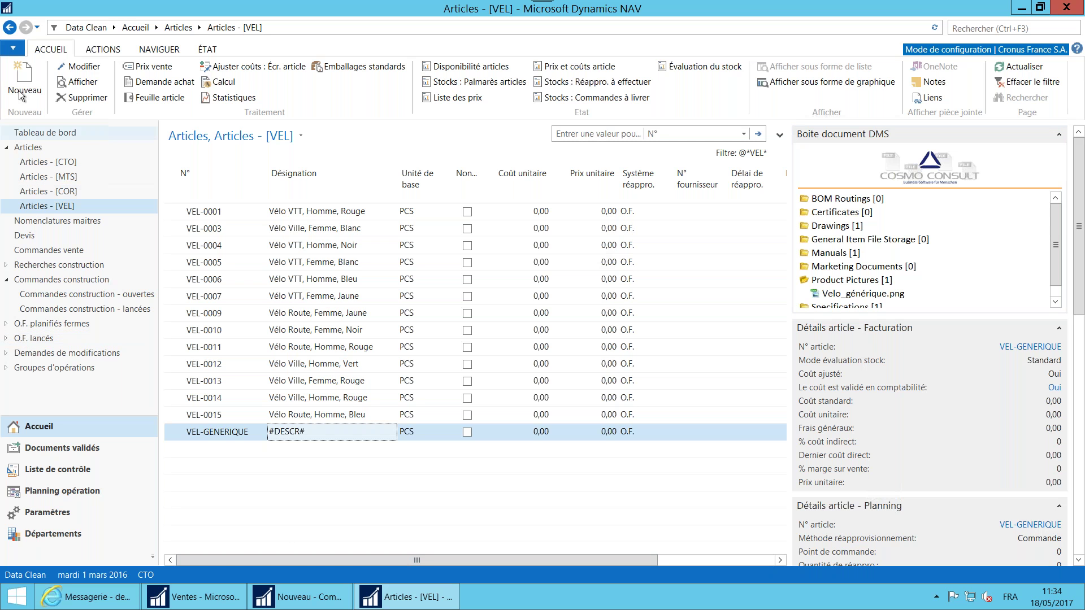
{"action": "left_click", "coordinate": [9, 27]}
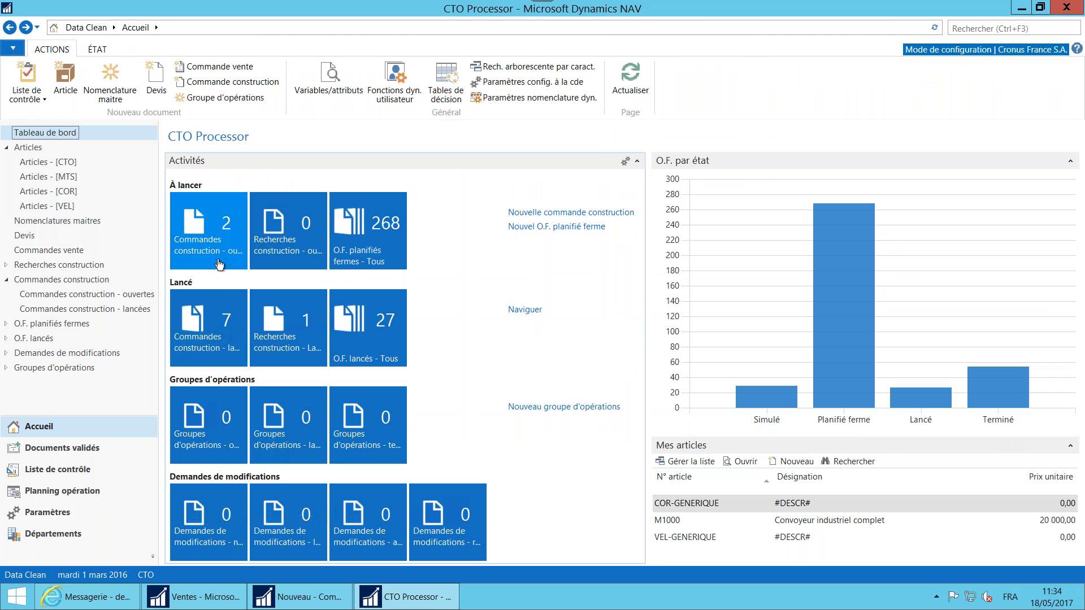
{"action": "left_click", "coordinate": [219, 252]}
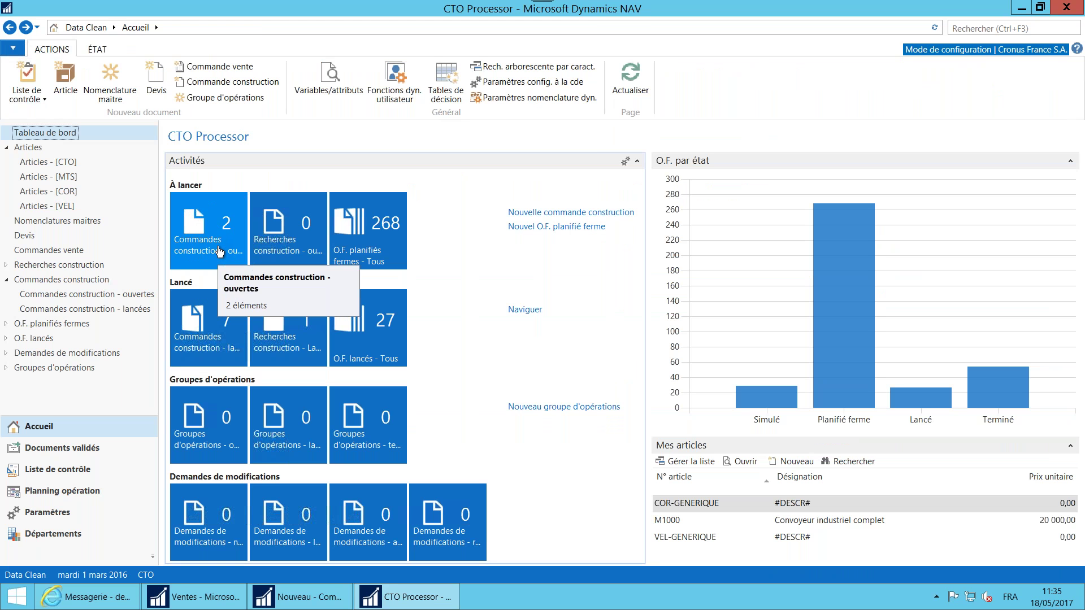
{"action": "left_click", "coordinate": [212, 198]}
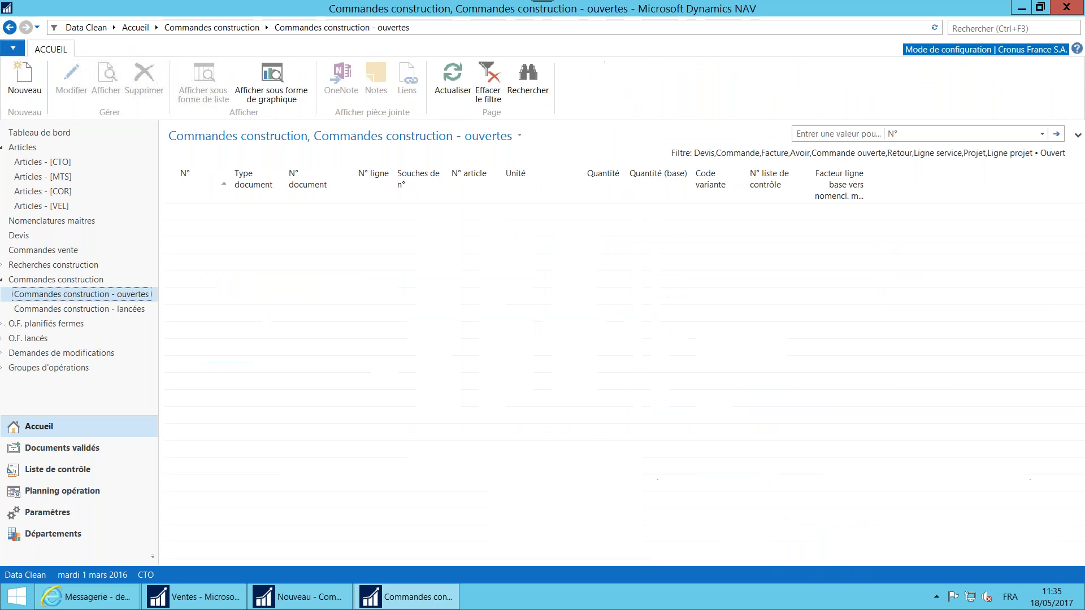
{"action": "left_click", "coordinate": [291, 218]}
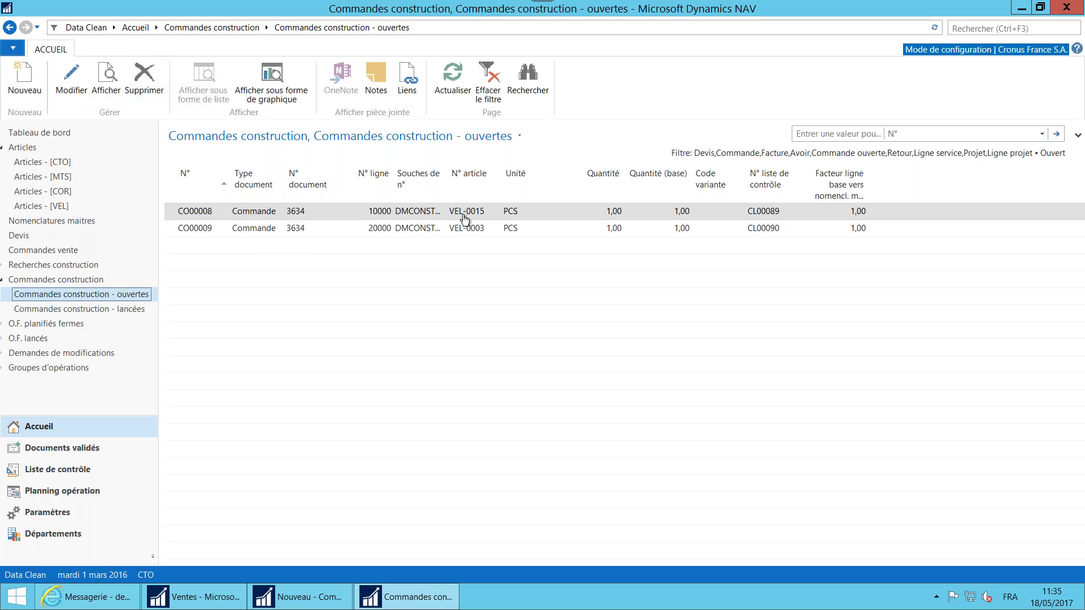
Check the number of the Veloc's SA sales order against the construction orders, and return to their list.
{"action": "key", "text": "ctrl"}
{"action": "key", "text": "ctrl"}
{"action": "left_click", "coordinate": [305, 590]}
{"action": "key", "text": "ctrl"}
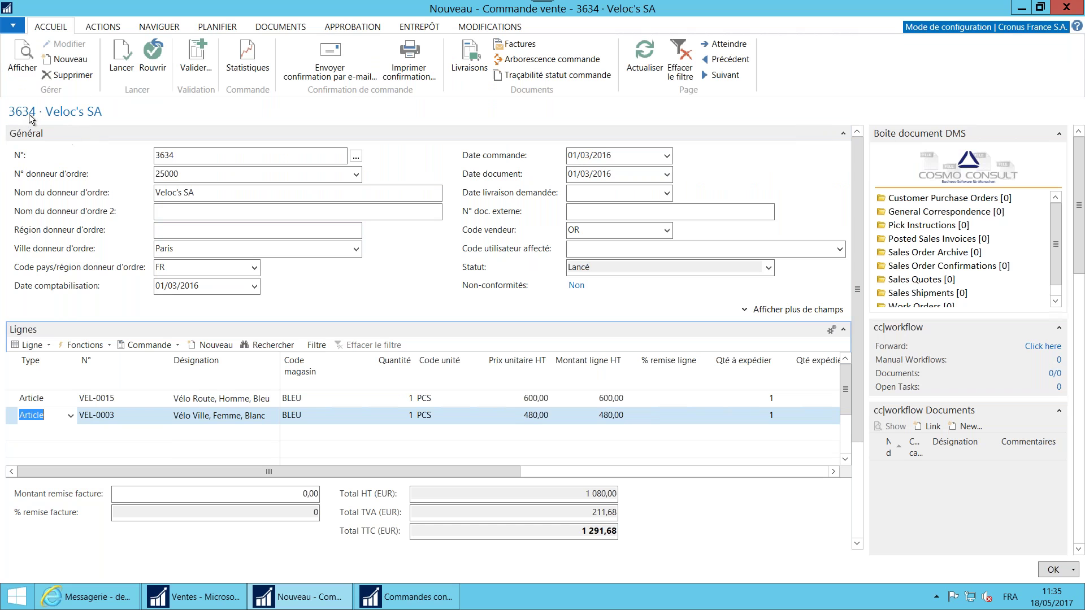
{"action": "left_click", "coordinate": [1018, 9]}
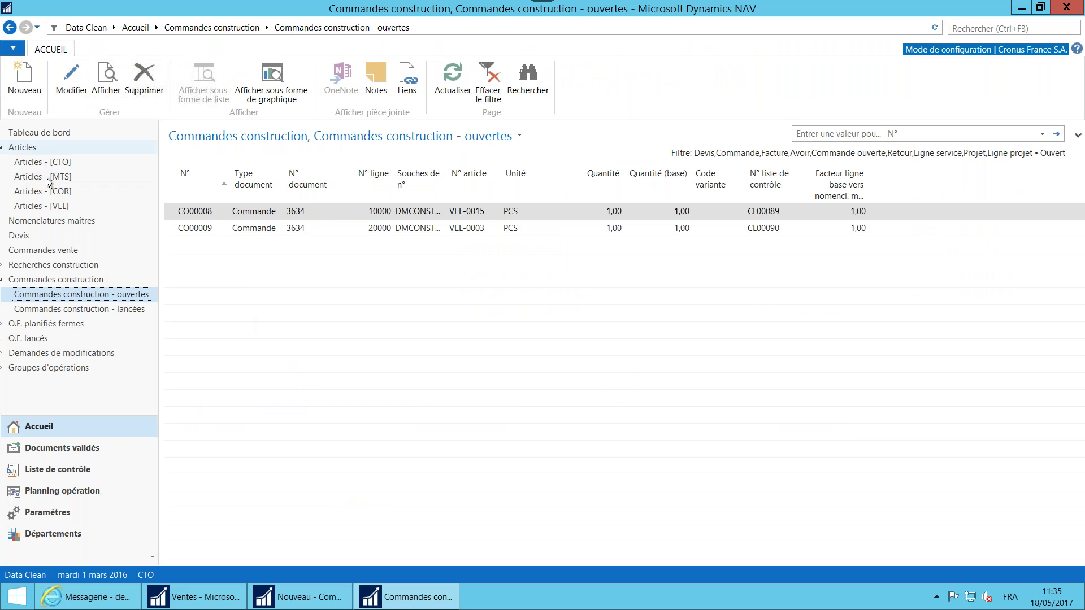
Examine the Specifications, Manuals and Drawings documents attached to VEL-GENERIQUE in the VEL item list.
{"action": "left_click", "coordinate": [50, 207]}
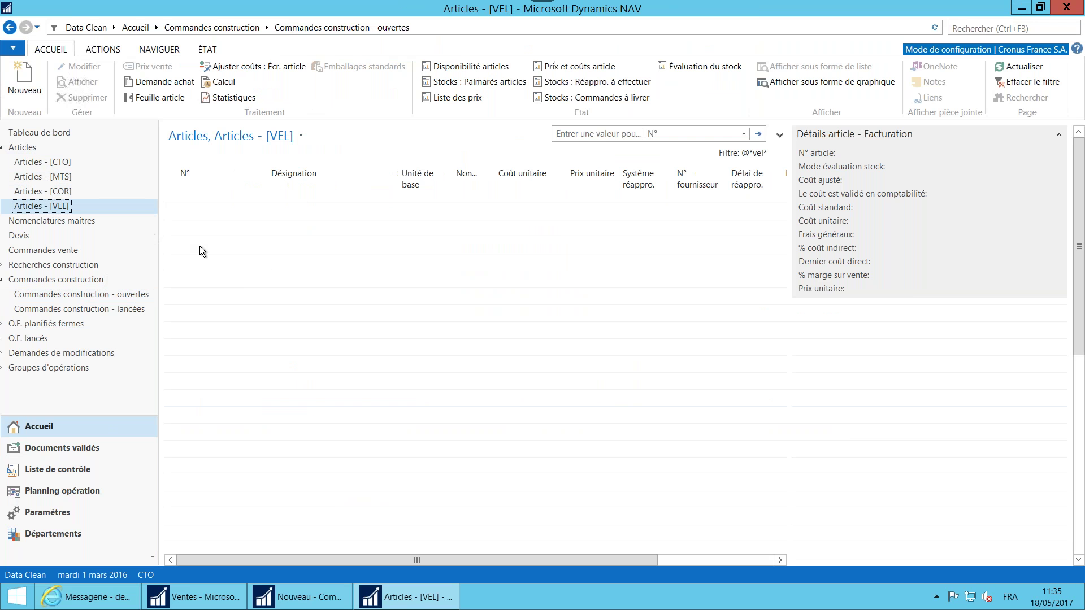
{"action": "left_click", "coordinate": [297, 435]}
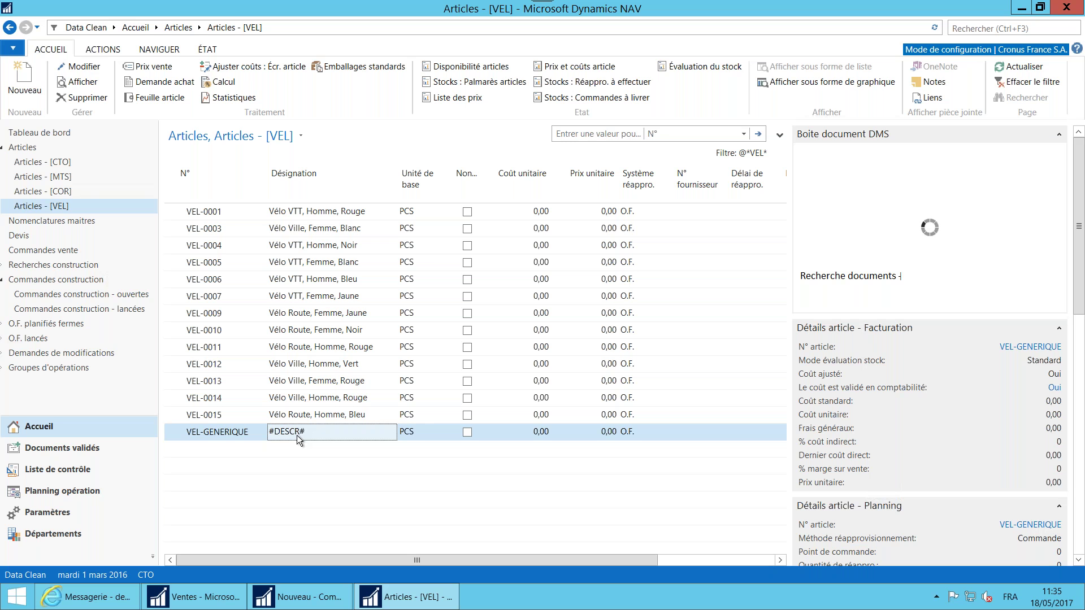
{"action": "scroll", "coordinate": [849, 284], "scroll_direction": "down", "scroll_amount": 1}
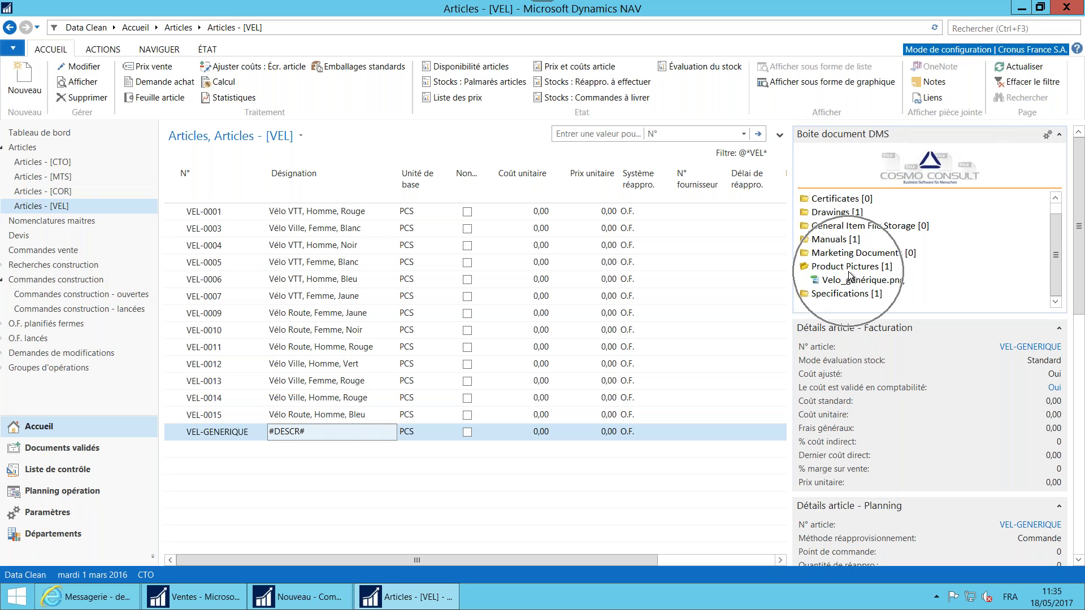
{"action": "left_click", "coordinate": [853, 298]}
{"action": "left_click", "coordinate": [853, 299]}
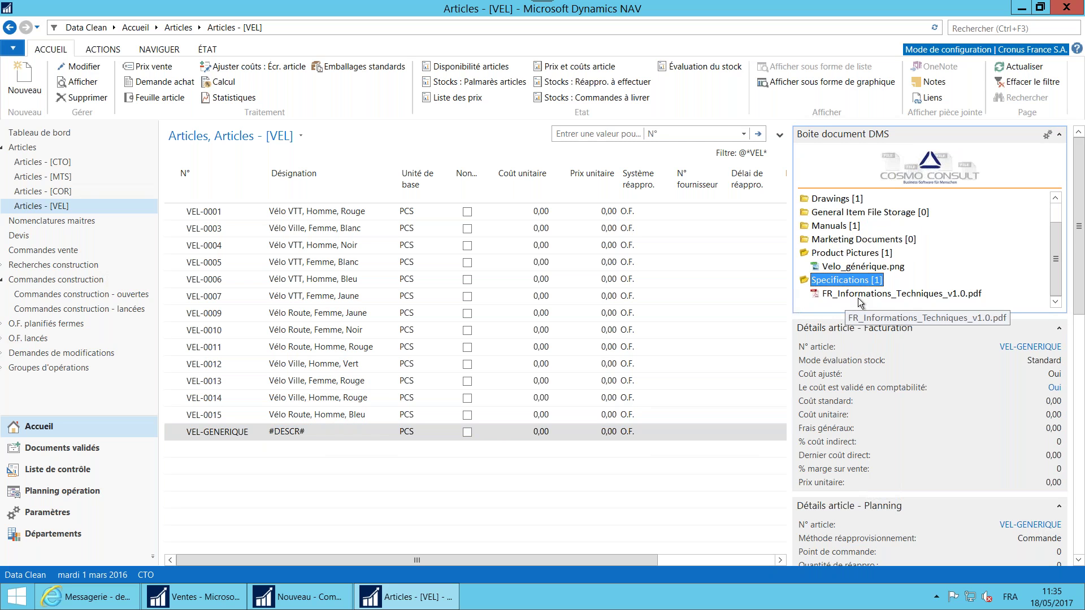
{"action": "double_click", "coordinate": [834, 227]}
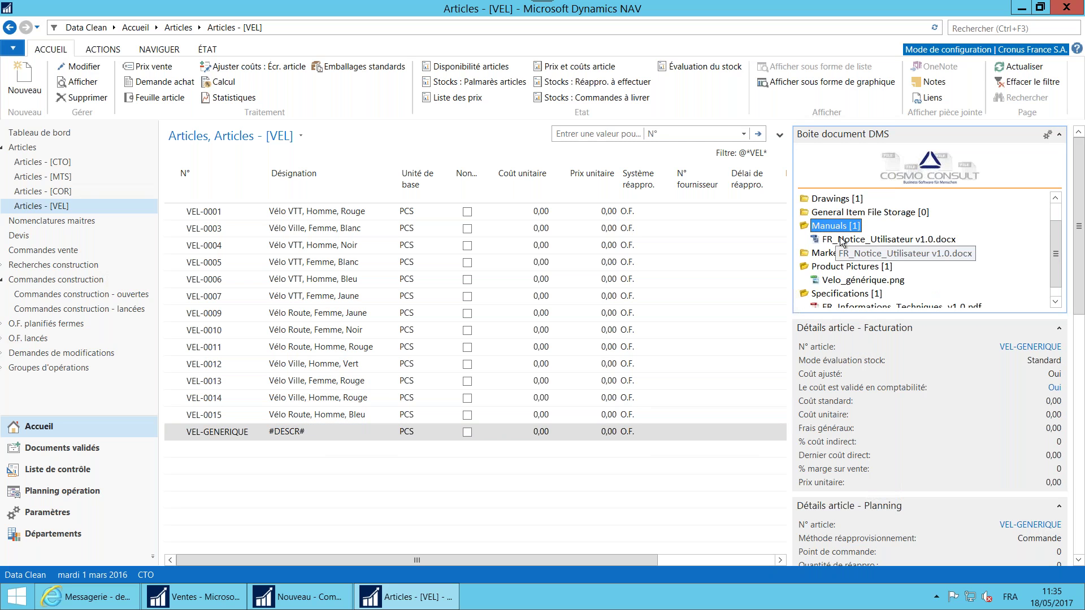
{"action": "scroll", "coordinate": [863, 258], "scroll_direction": "up", "scroll_amount": 1}
{"action": "double_click", "coordinate": [841, 226]}
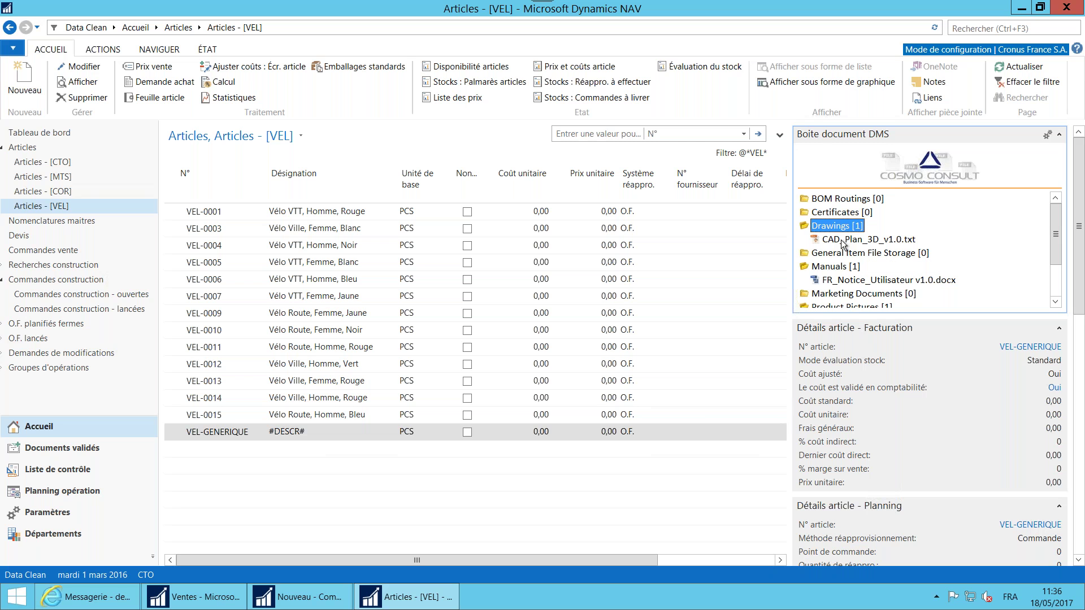
Show the drawing CAD_Plan_3D_v1.0.txt in its SharePoint library, and return to the VEL item list.
{"action": "left_click", "coordinate": [844, 243]}
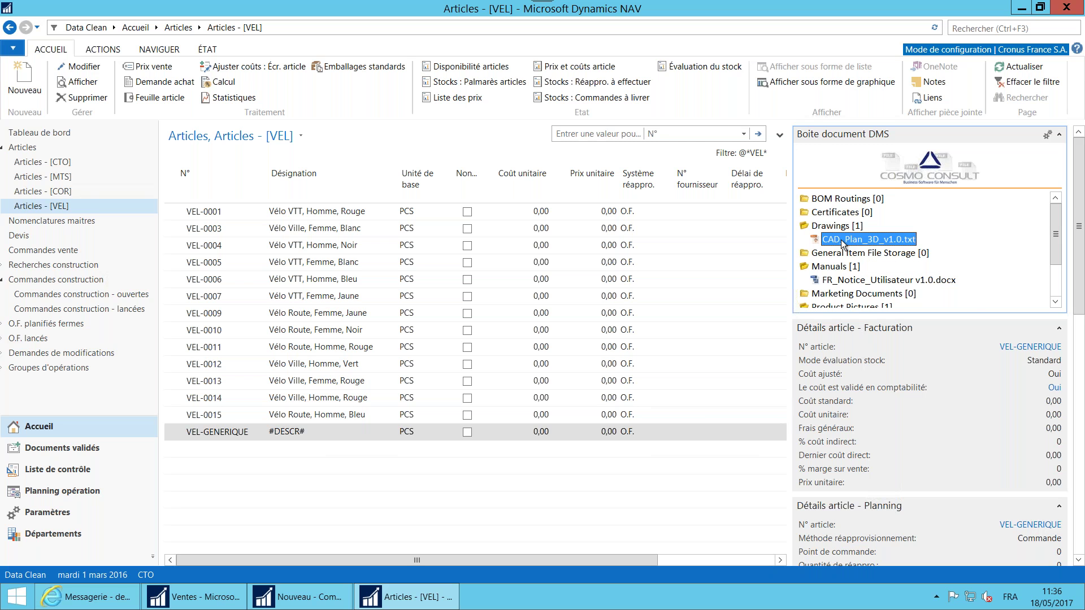
{"action": "right_click", "coordinate": [844, 243]}
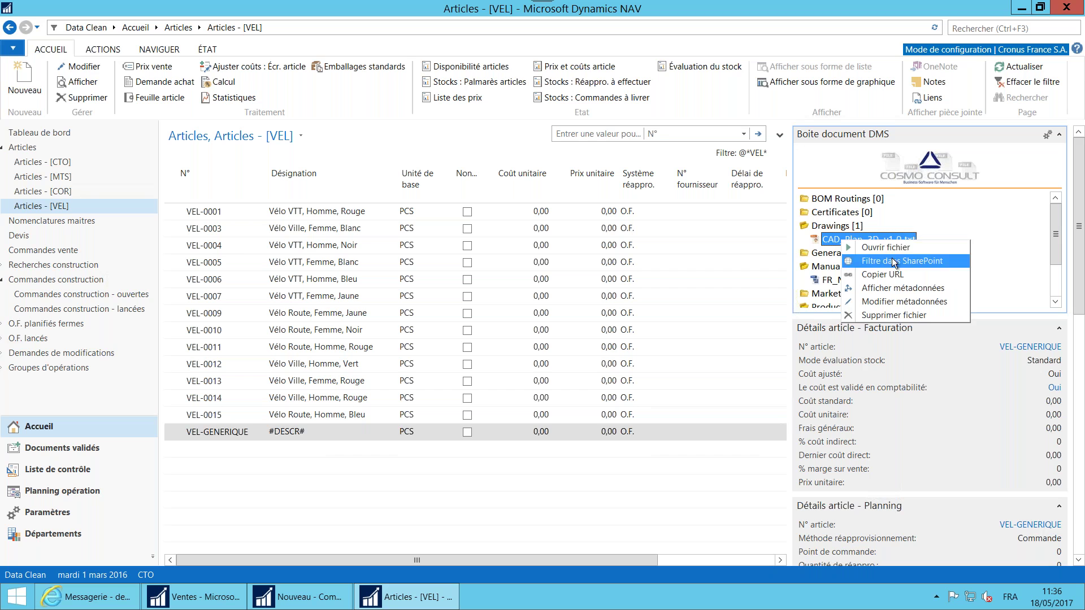
{"action": "left_click", "coordinate": [866, 249]}
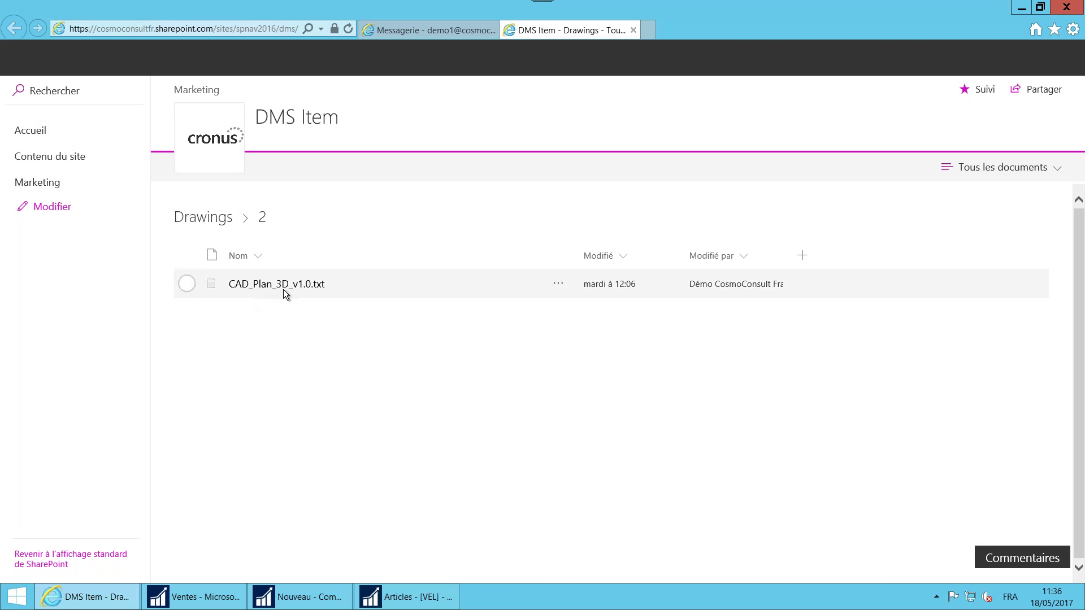
{"action": "left_click", "coordinate": [301, 287]}
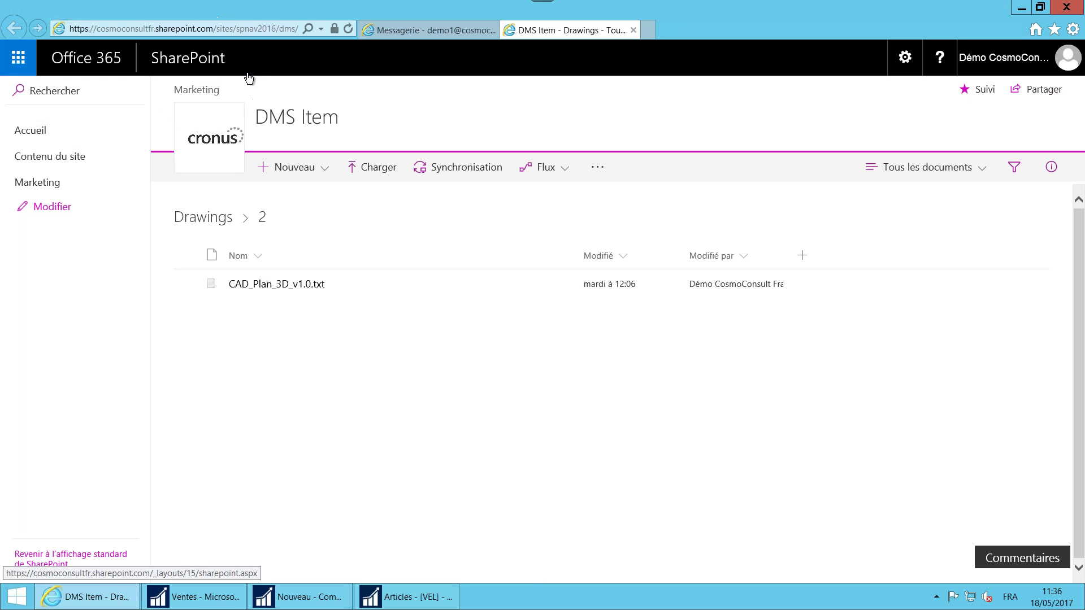
{"action": "left_click", "coordinate": [1022, 7]}
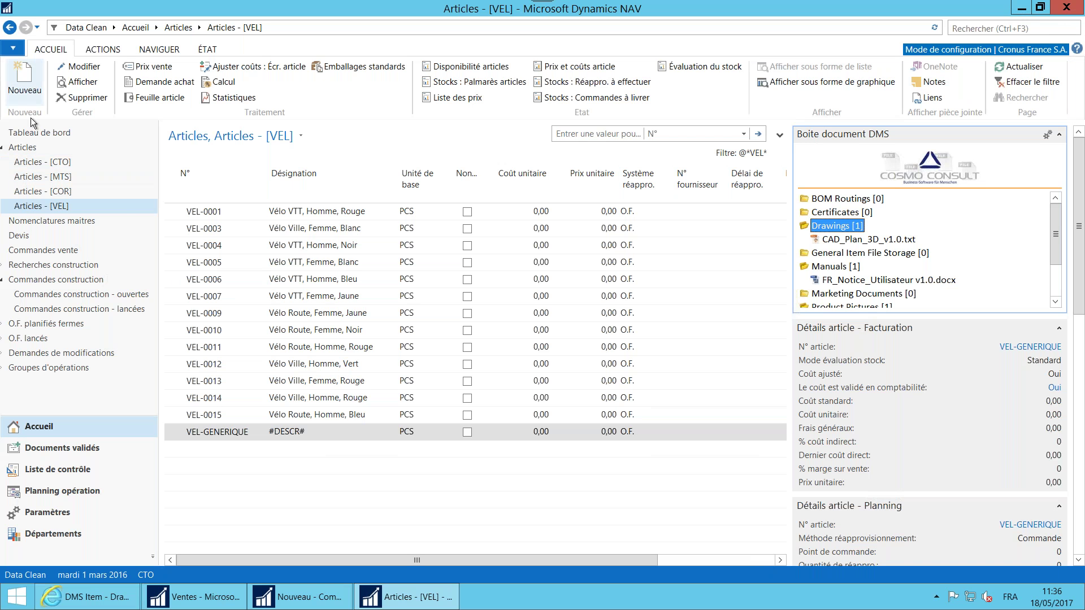
Open the VEL-0015 construction order CO00008 for editing, then widen its details pane and resize its window.
{"action": "left_click", "coordinate": [46, 133]}
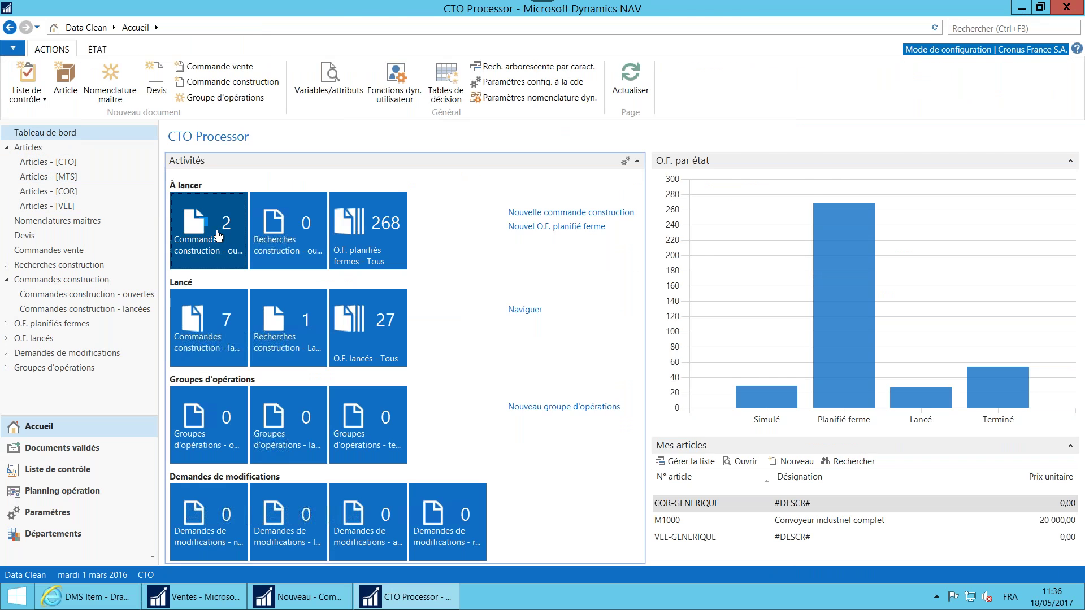
{"action": "left_click", "coordinate": [82, 294]}
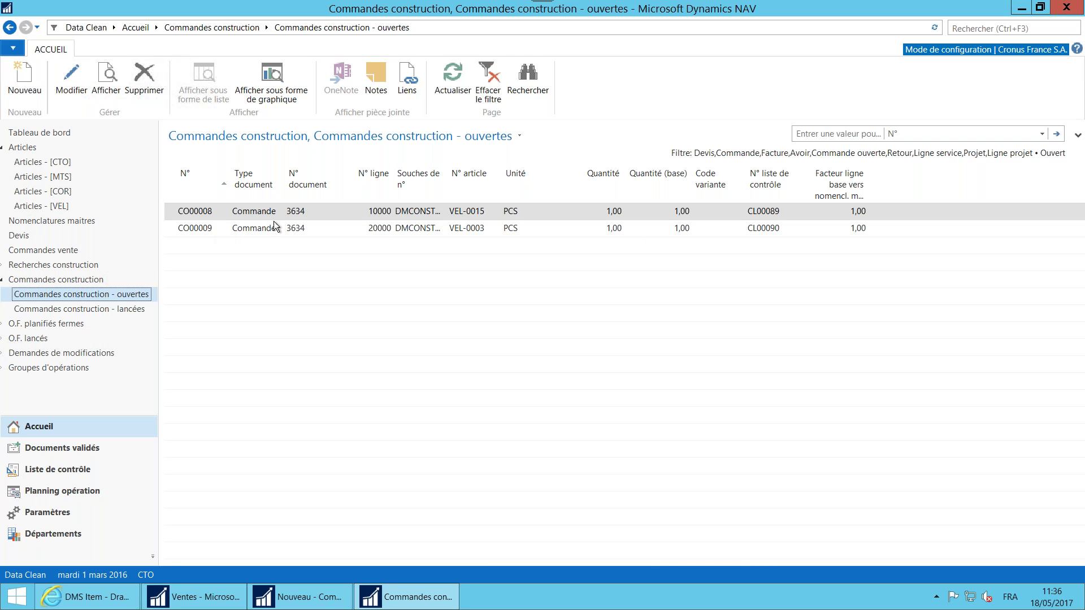
{"action": "left_click", "coordinate": [72, 82]}
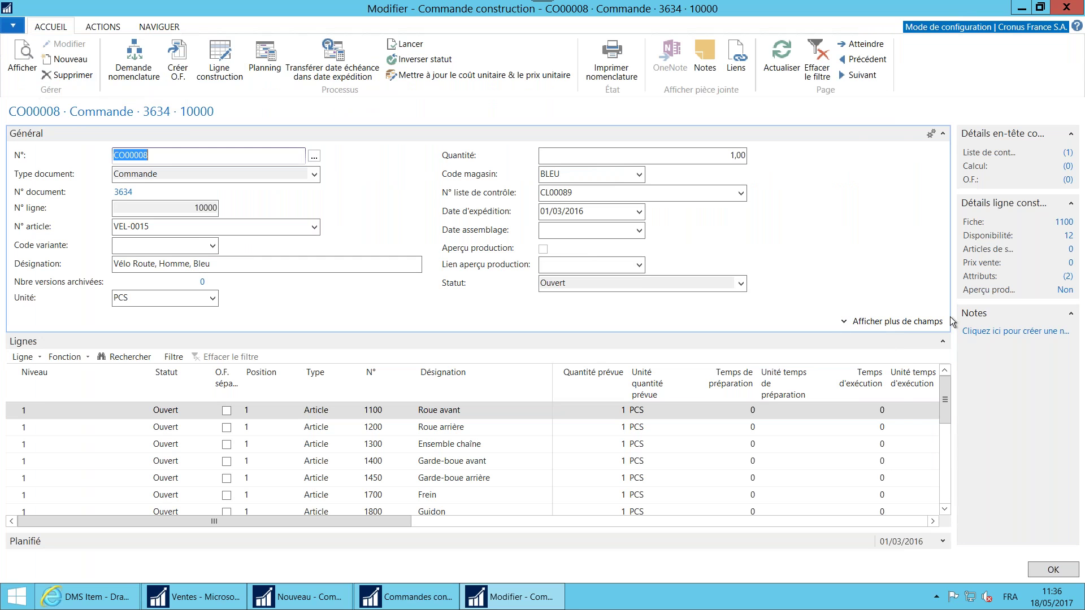
{"action": "left_click_drag", "start_coordinate": [952, 321], "coordinate": [861, 314]}
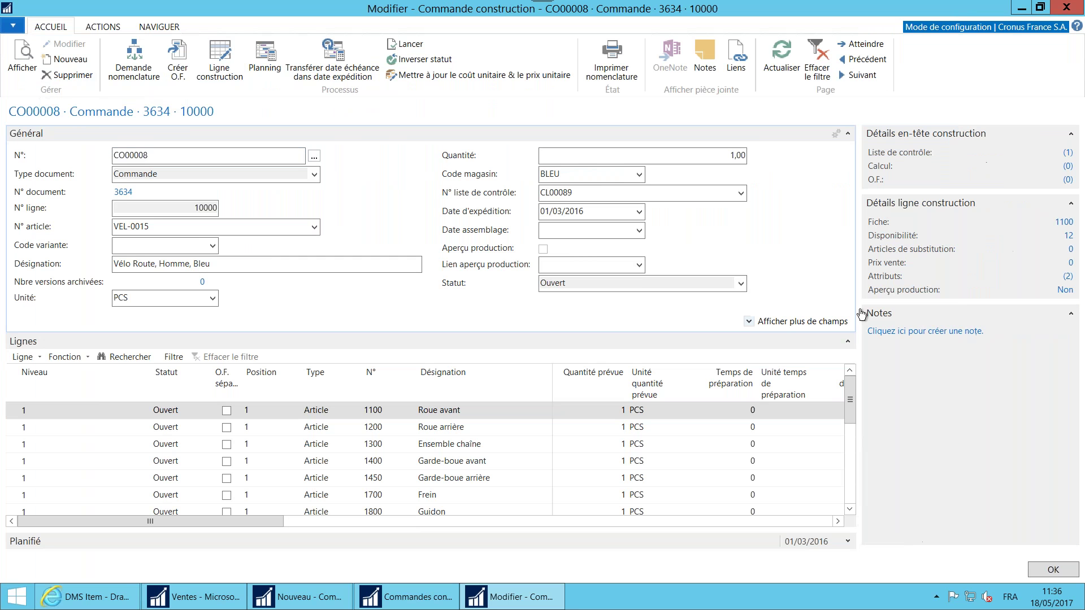
{"action": "left_click_drag", "start_coordinate": [977, 12], "coordinate": [498, 10]}
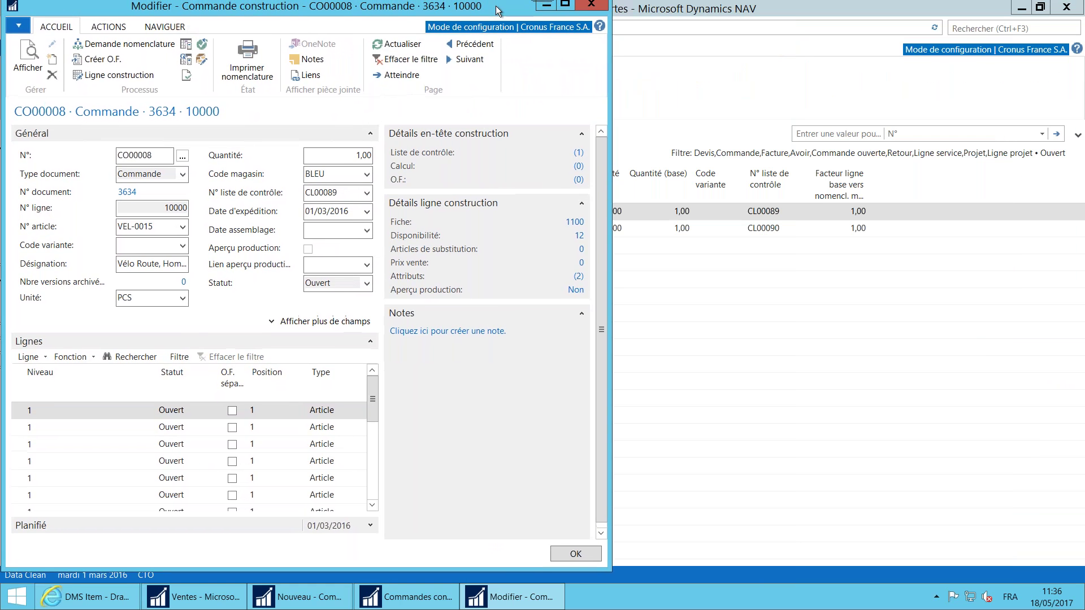
{"action": "left_click_drag", "start_coordinate": [611, 195], "coordinate": [1046, 230]}
Open the checklist linked to construction order CO00008, review the bike type, frame and colour choices, and close it.
{"action": "left_click", "coordinate": [892, 164]}
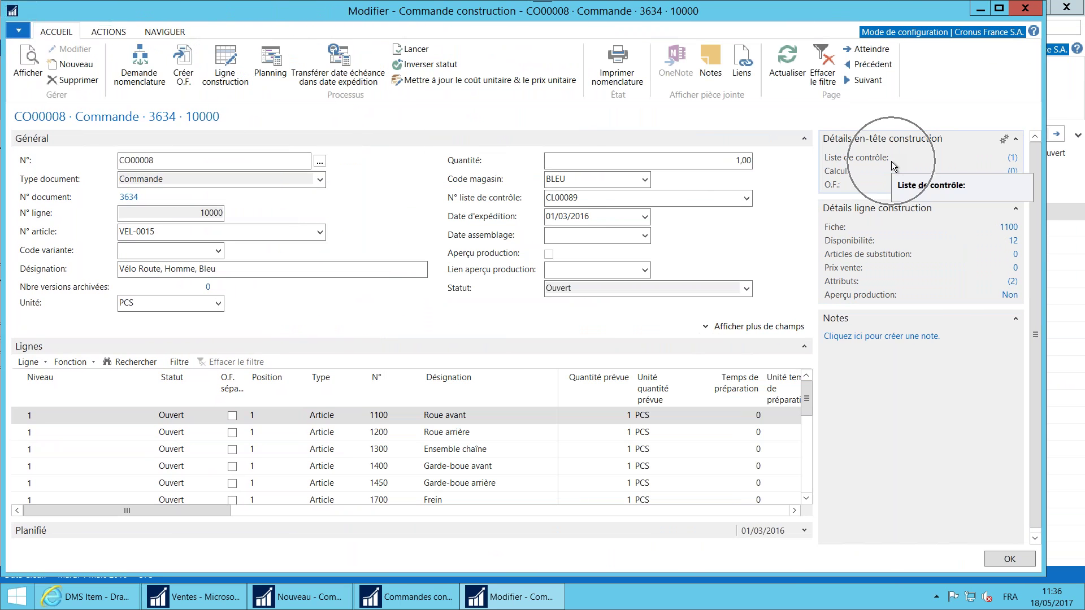
{"action": "left_click", "coordinate": [995, 169]}
{"action": "left_click", "coordinate": [1011, 160]}
{"action": "left_click", "coordinate": [1012, 164]}
{"action": "left_click", "coordinate": [1012, 164]}
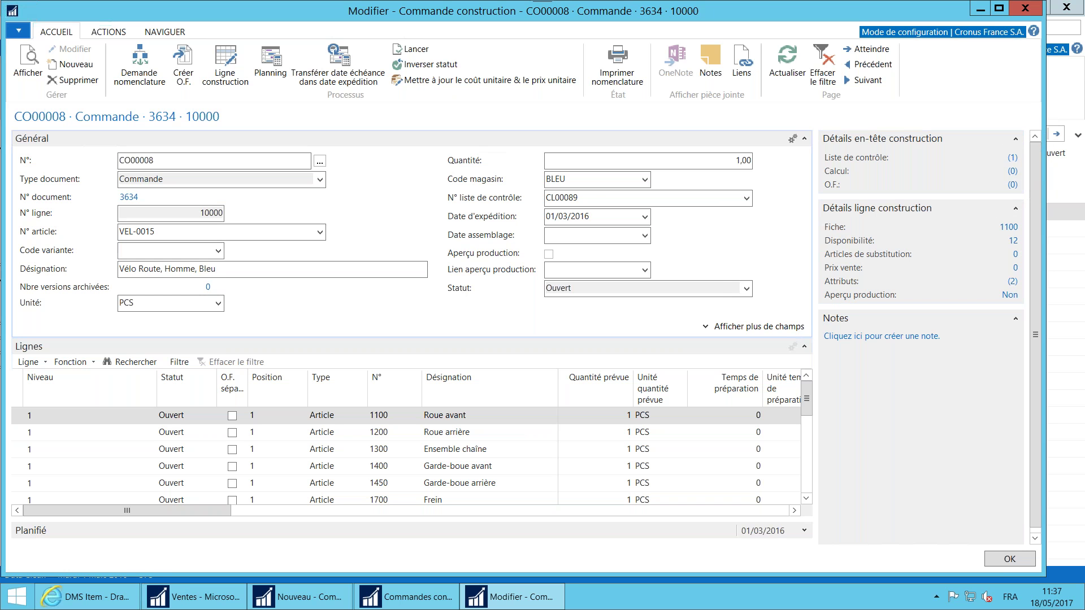
{"action": "left_click", "coordinate": [1013, 161]}
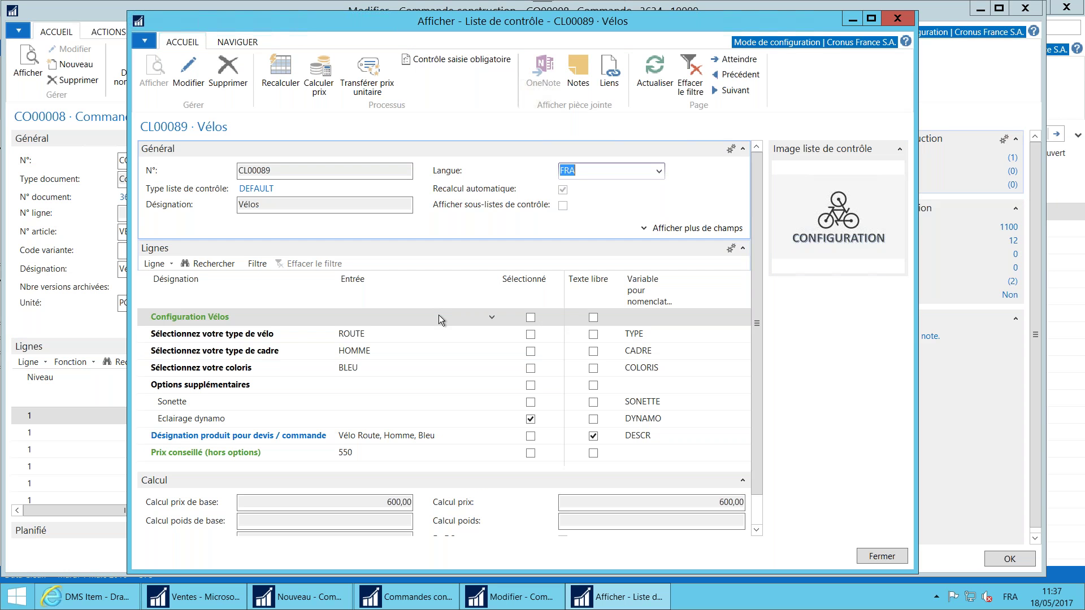
{"action": "left_click", "coordinate": [283, 338]}
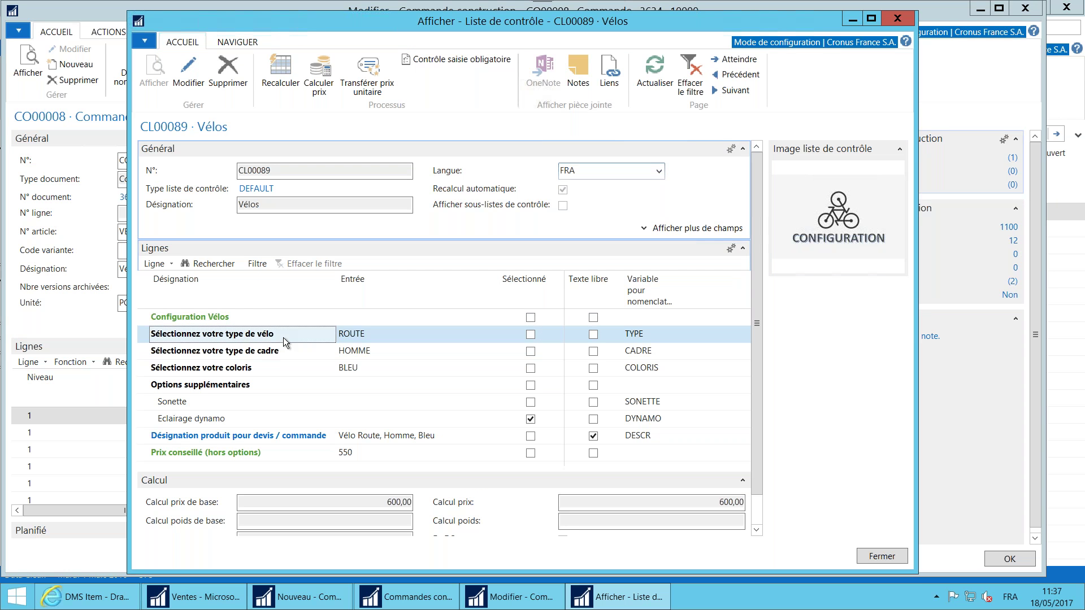
{"action": "left_click", "coordinate": [274, 351]}
{"action": "left_click", "coordinate": [273, 369]}
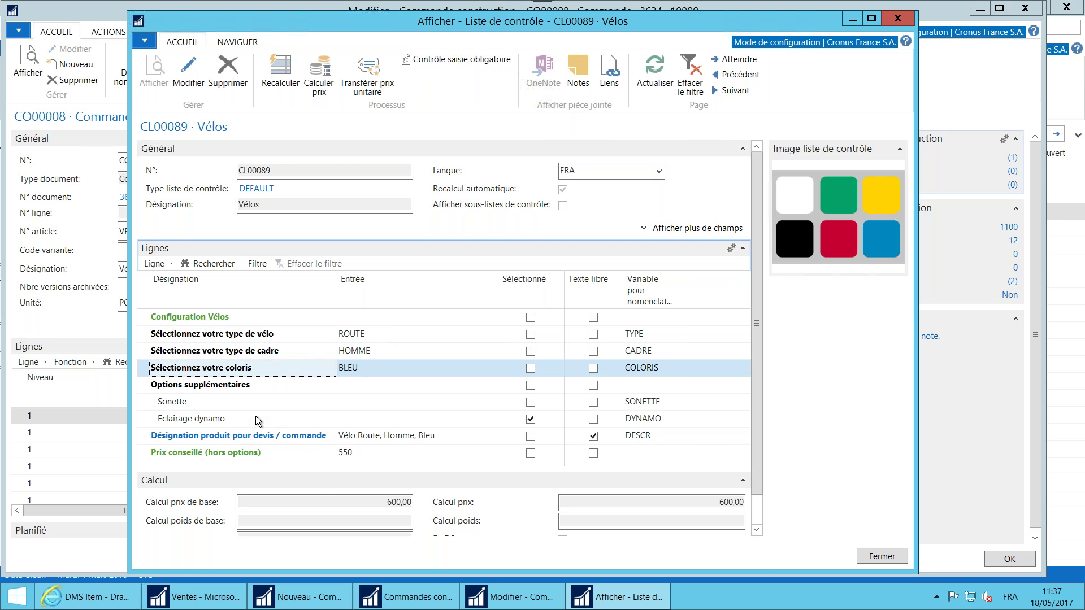
{"action": "left_click", "coordinate": [886, 22]}
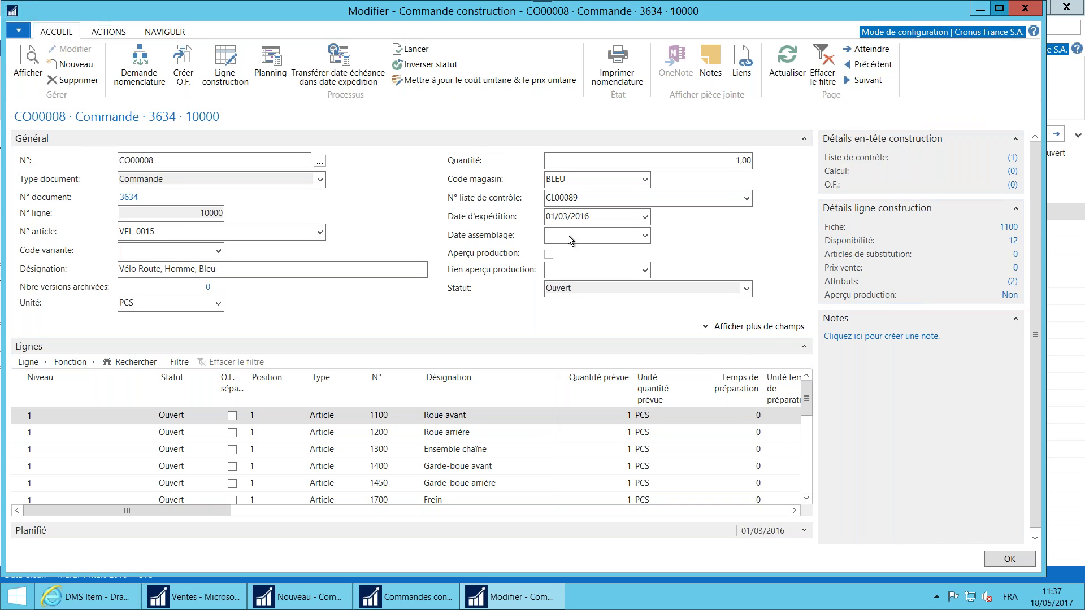
Maximize construction order CO00008 and examine its document type, document number and item number.
{"action": "key", "text": "super+Up"}
{"action": "left_click", "coordinate": [160, 178]}
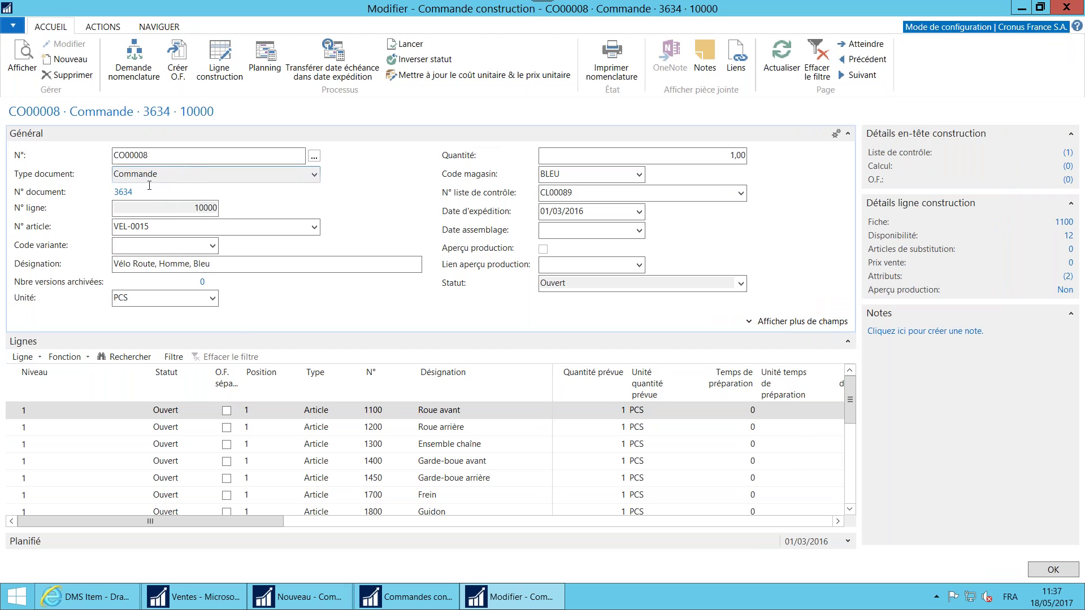
{"action": "left_click", "coordinate": [126, 193]}
{"action": "left_click", "coordinate": [148, 229]}
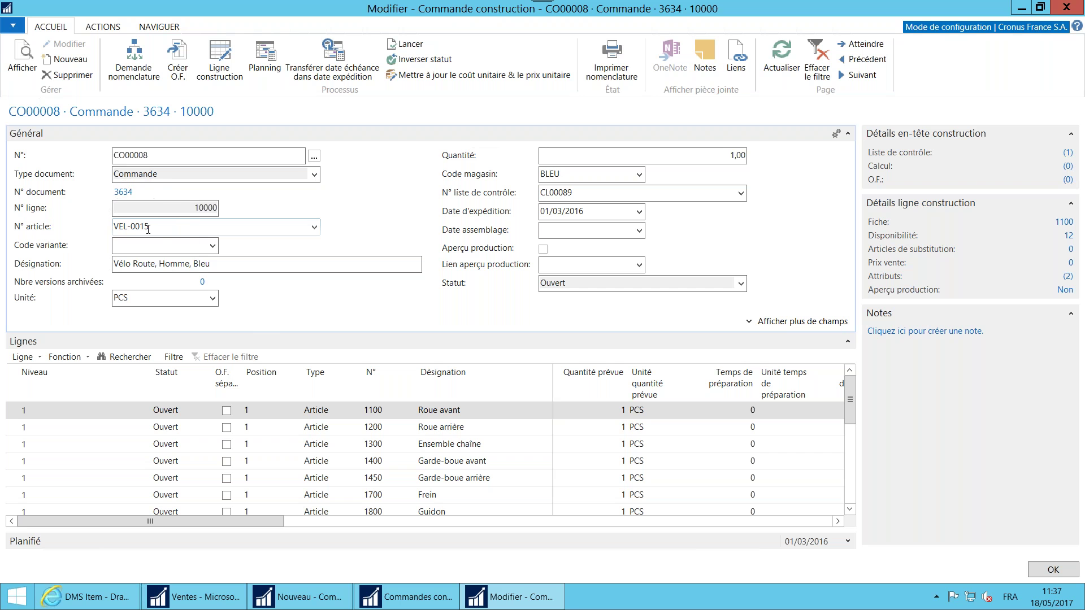
Review the description, location code and quantity of construction order CO00008.
{"action": "left_click", "coordinate": [254, 263]}
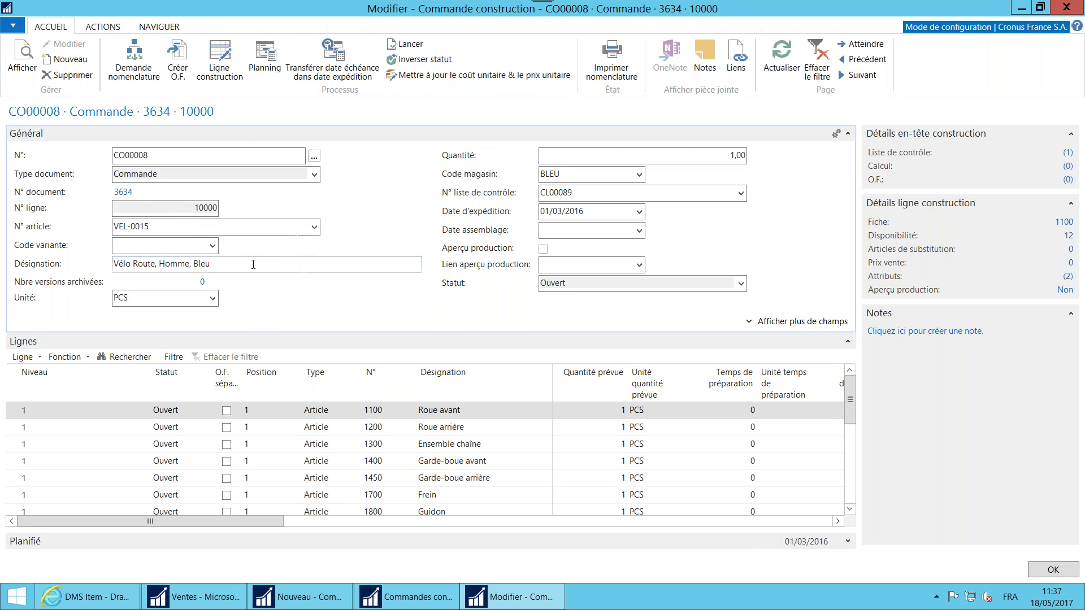
{"action": "left_click", "coordinate": [561, 173]}
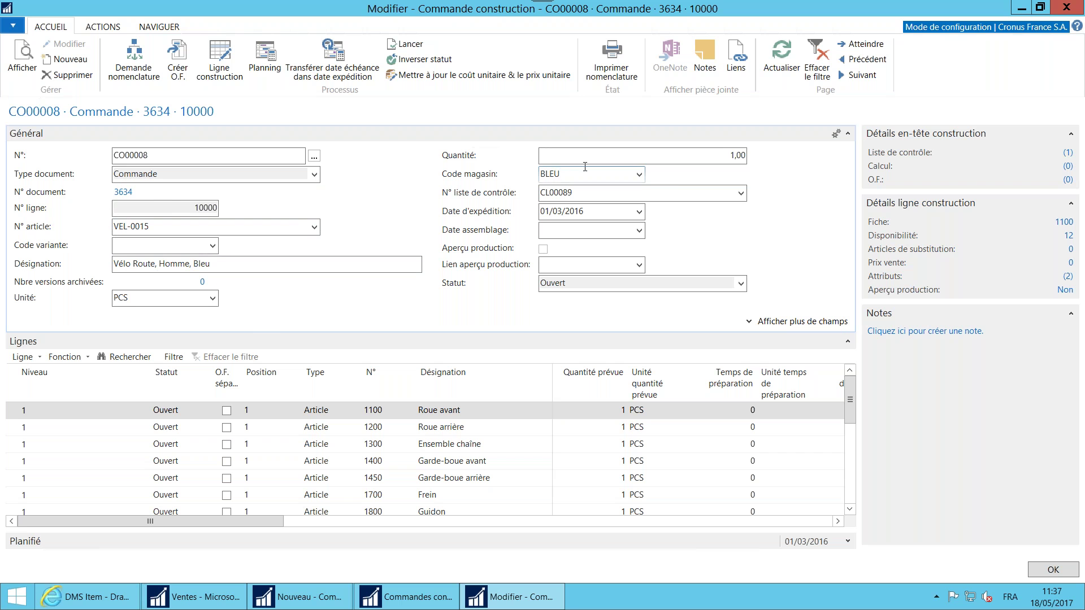
{"action": "left_click", "coordinate": [633, 153]}
Collapse the order's general section and narrow the Niveau and Désignation columns of its lines.
{"action": "left_click", "coordinate": [849, 135]}
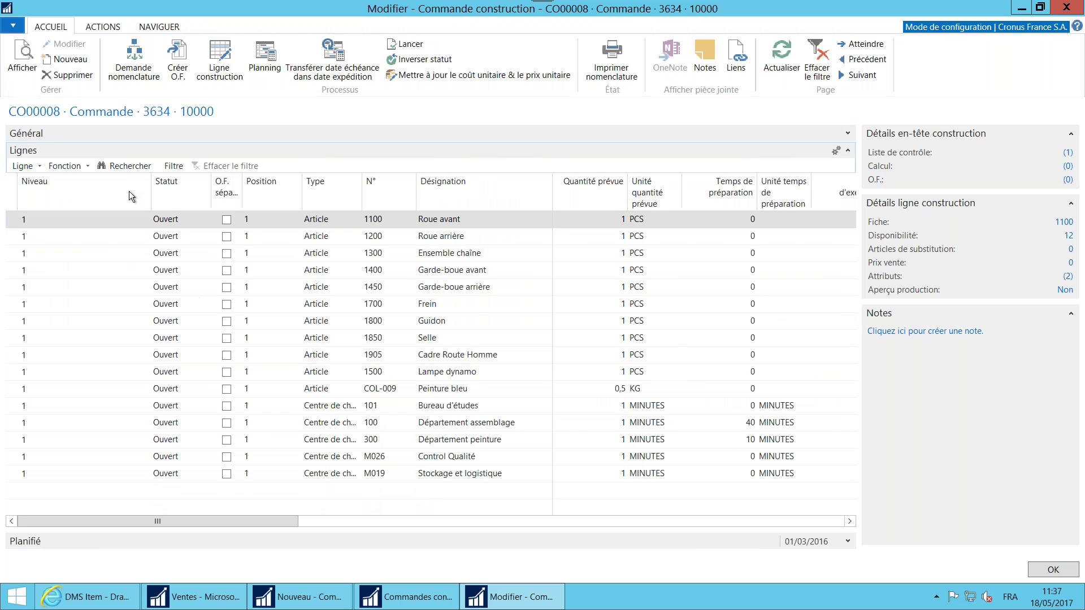
{"action": "left_click_drag", "start_coordinate": [148, 190], "coordinate": [78, 189]}
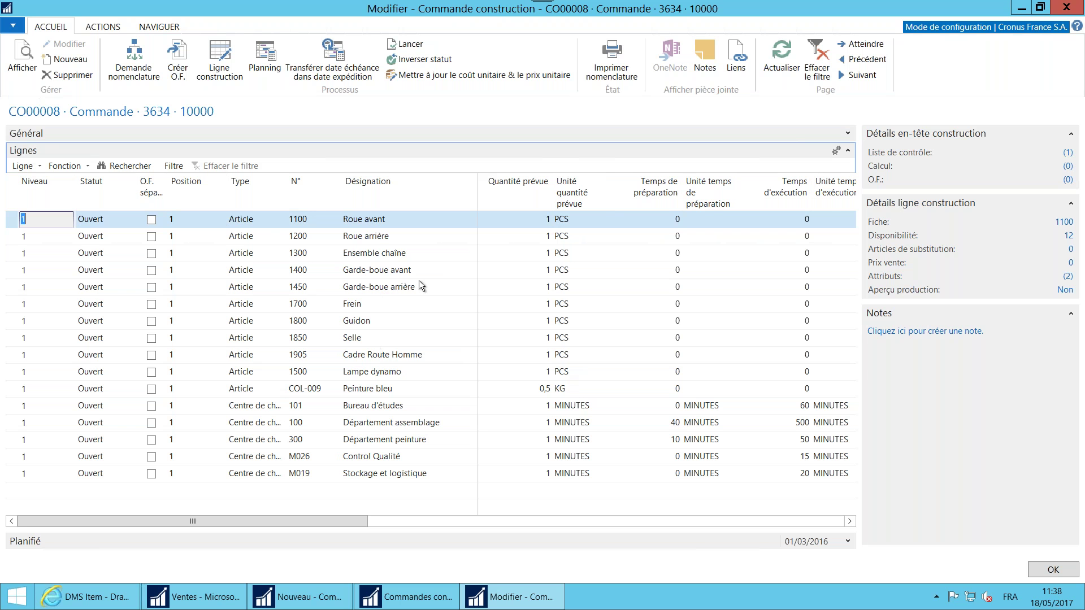
{"action": "left_click_drag", "start_coordinate": [475, 201], "coordinate": [447, 203]}
Examine the component item lines and the work centre lines of construction order CO00008.
{"action": "left_click_drag", "start_coordinate": [21, 221], "coordinate": [19, 421]}
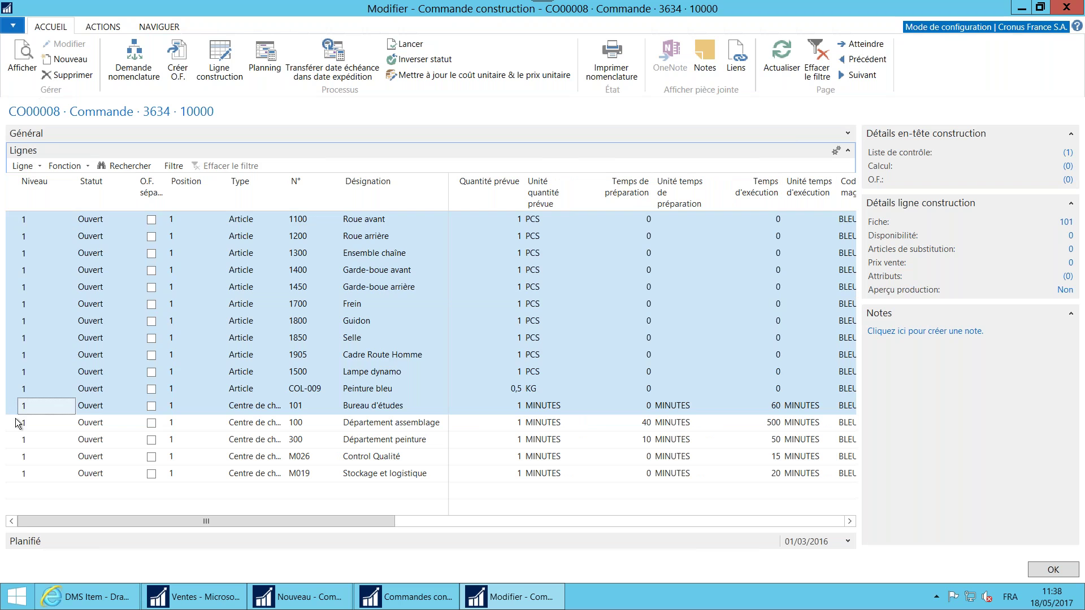
{"action": "left_click", "coordinate": [19, 417]}
{"action": "left_click_drag", "start_coordinate": [20, 421], "coordinate": [15, 472]}
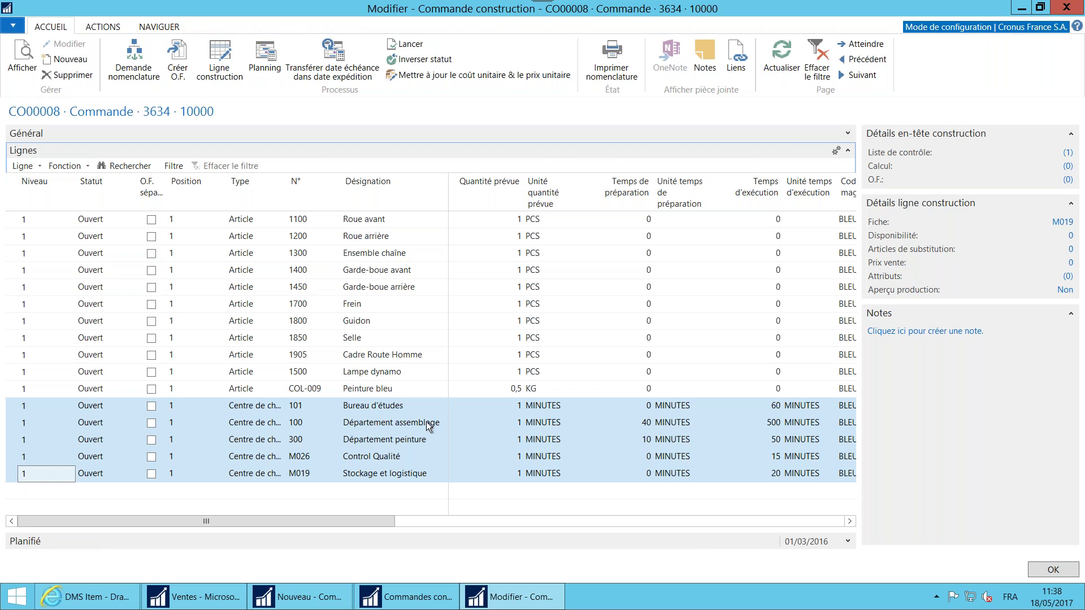
{"action": "left_click", "coordinate": [421, 439]}
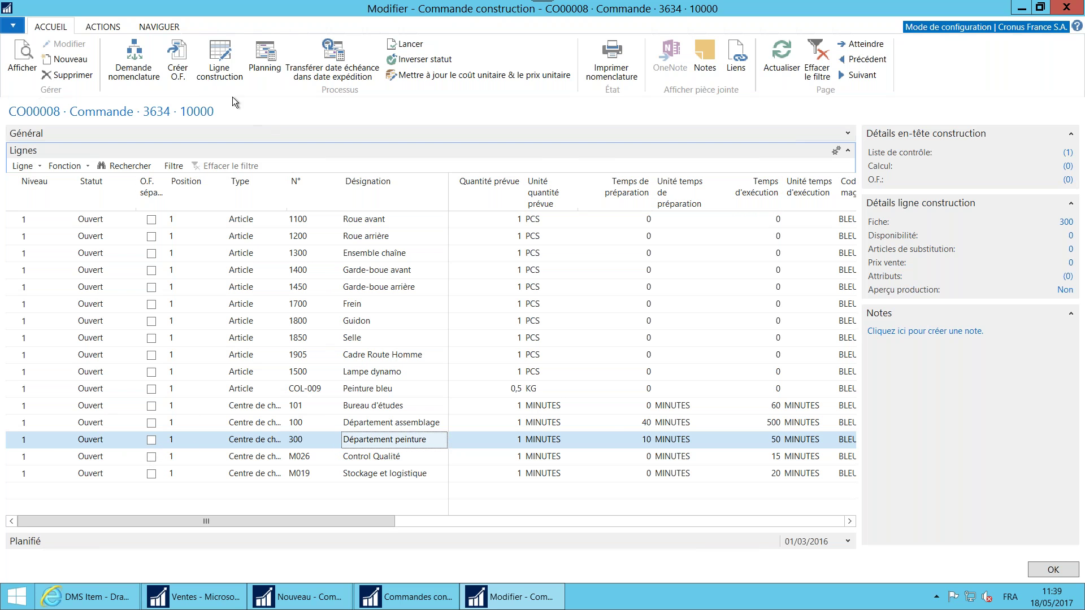
Open the construction bill of materials of CO00008 full size and set the Peinture bleu planned quantity to 2 KG.
{"action": "left_click", "coordinate": [222, 78]}
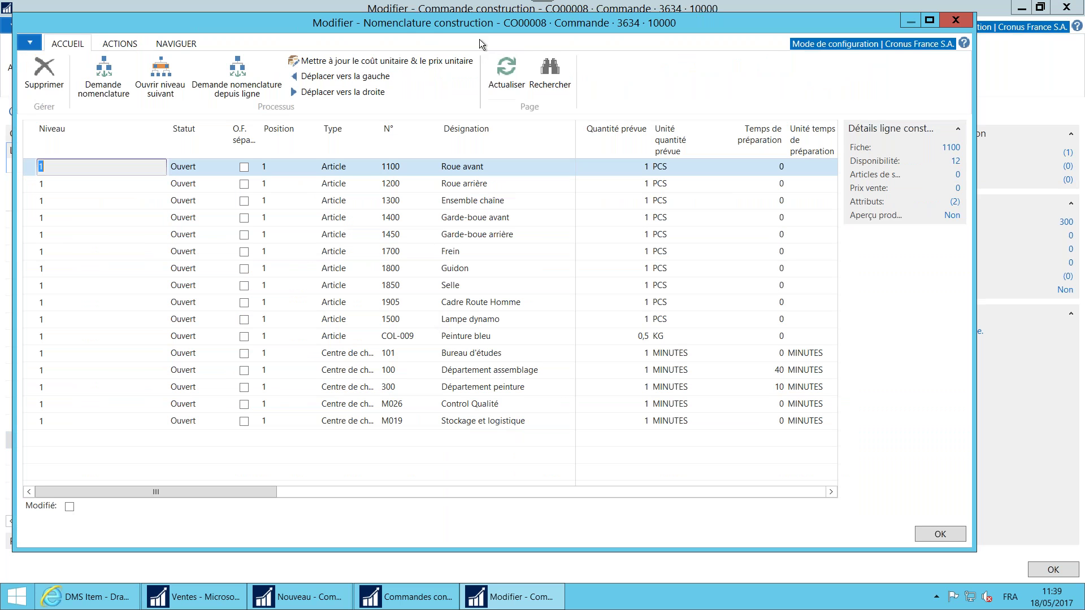
{"action": "double_click", "coordinate": [467, 25]}
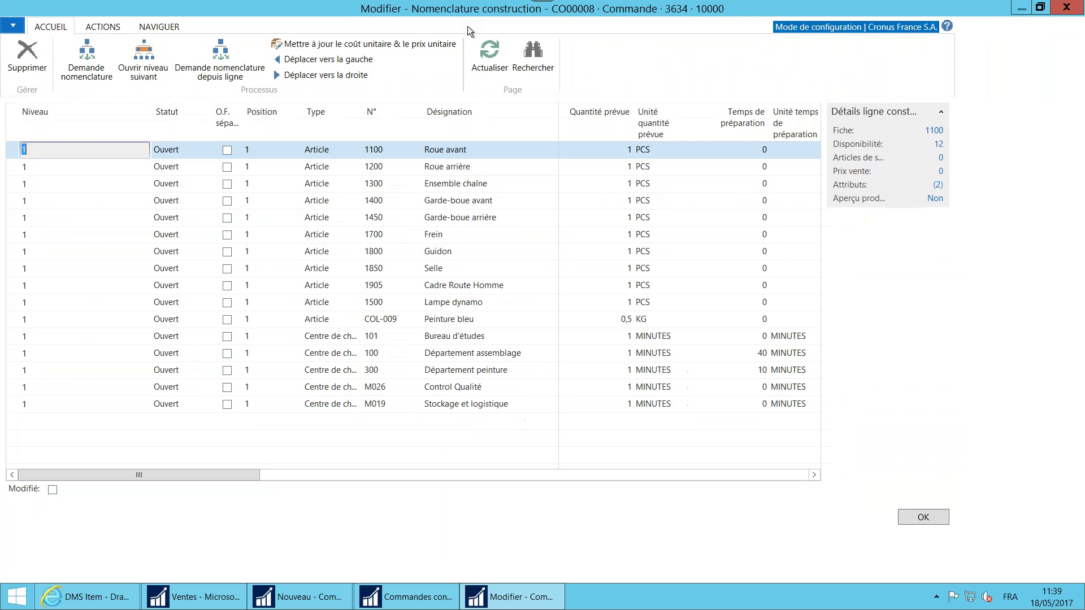
{"action": "left_click", "coordinate": [175, 336]}
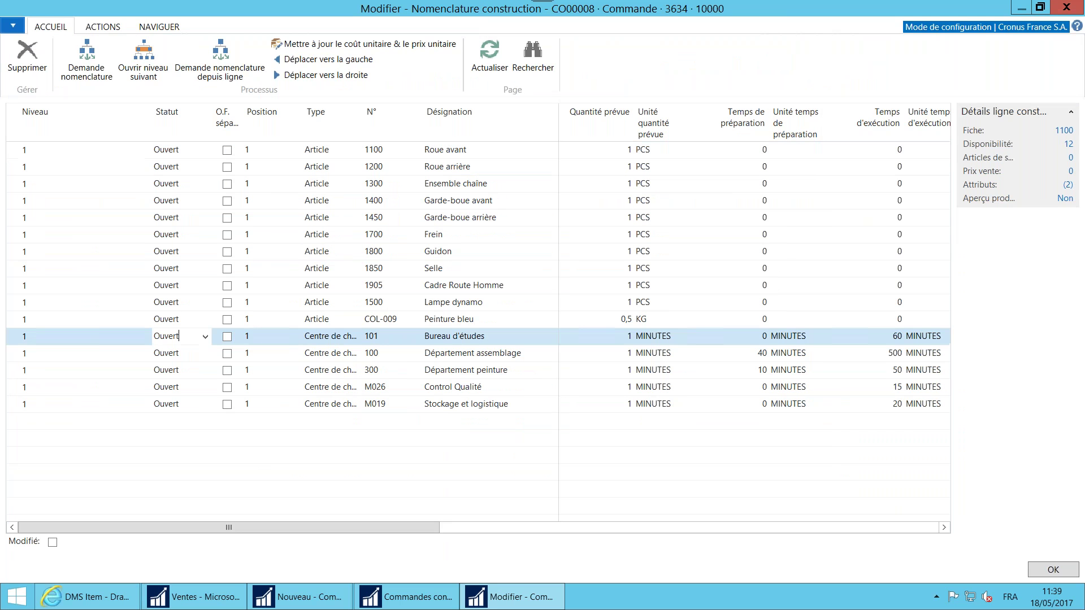
{"action": "left_click", "coordinate": [610, 319]}
{"action": "left_click_drag", "start_coordinate": [609, 319], "coordinate": [643, 324]}
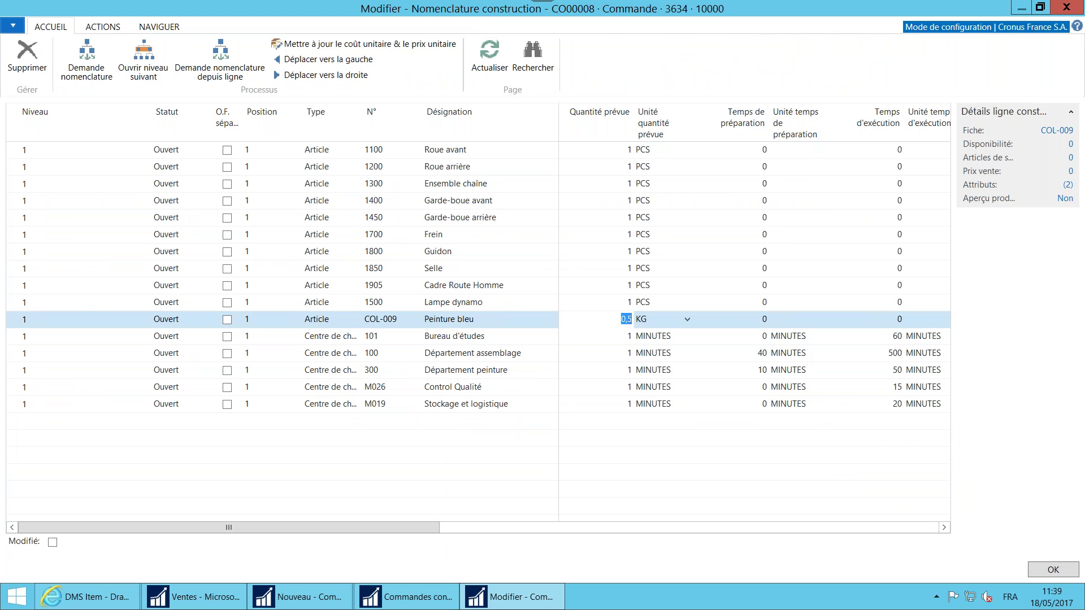
{"action": "type", "text": "1"}
{"action": "key", "text": "BackSpace"}
{"action": "type", "text": "2"}
{"action": "key", "text": "Tab"}
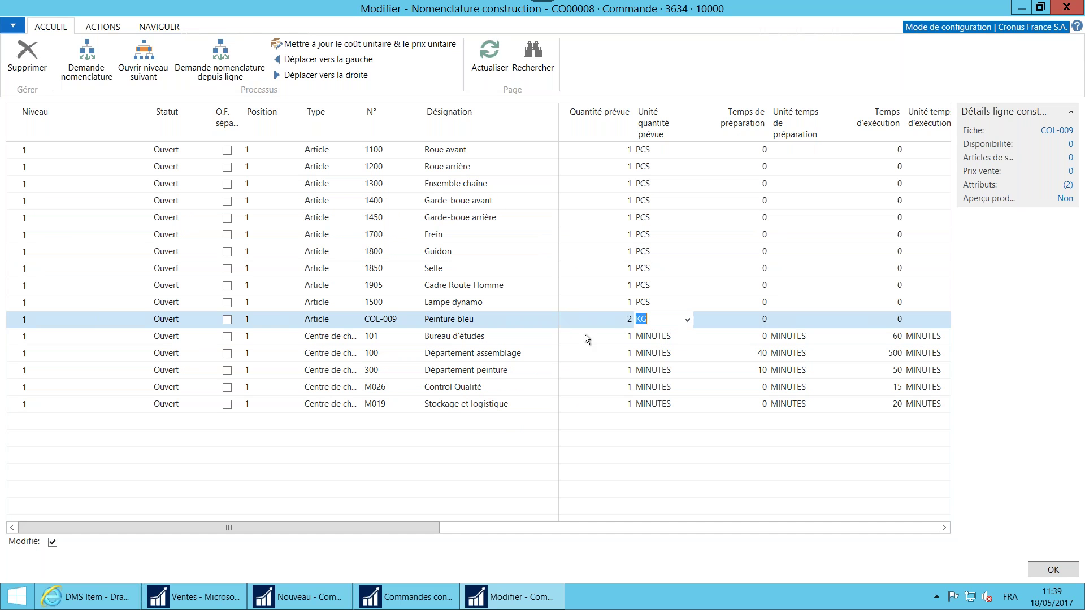
Set the Département peinture line's setup time to 30 minutes and run time to 120 minutes, and close the bill of materials.
{"action": "left_click", "coordinate": [701, 378]}
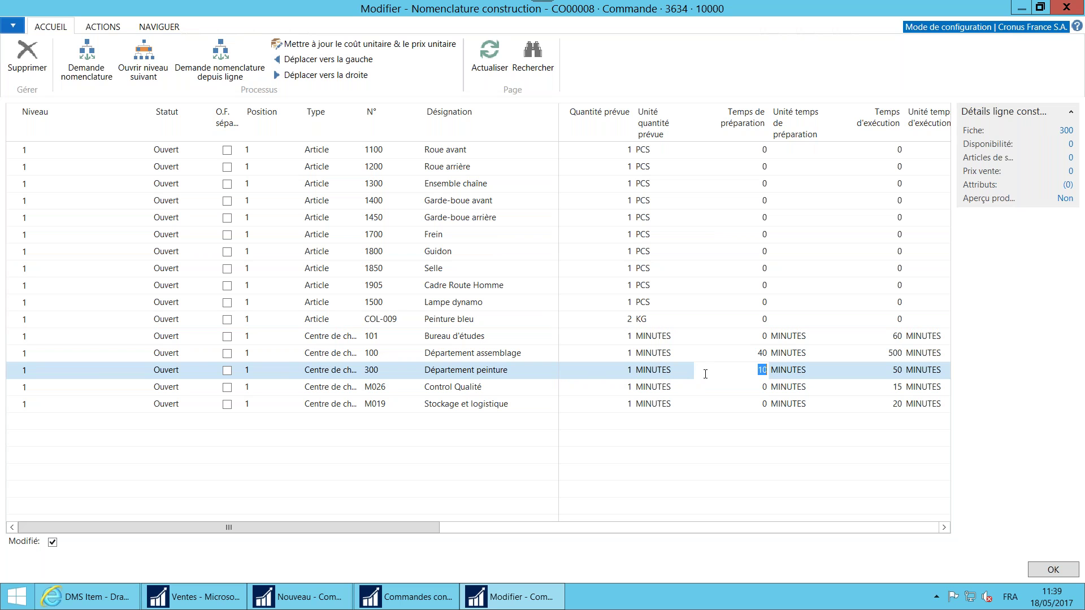
{"action": "type", "text": "30"}
{"action": "left_click", "coordinate": [902, 370]}
{"action": "type", "text": "120"}
{"action": "key", "text": "Tab"}
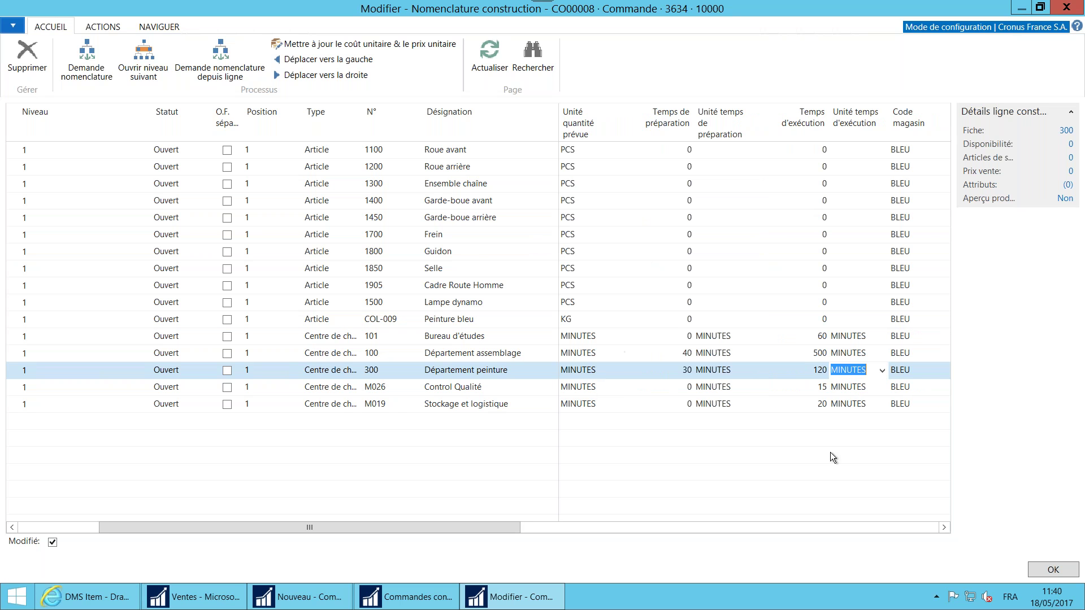
{"action": "left_click", "coordinate": [1044, 574]}
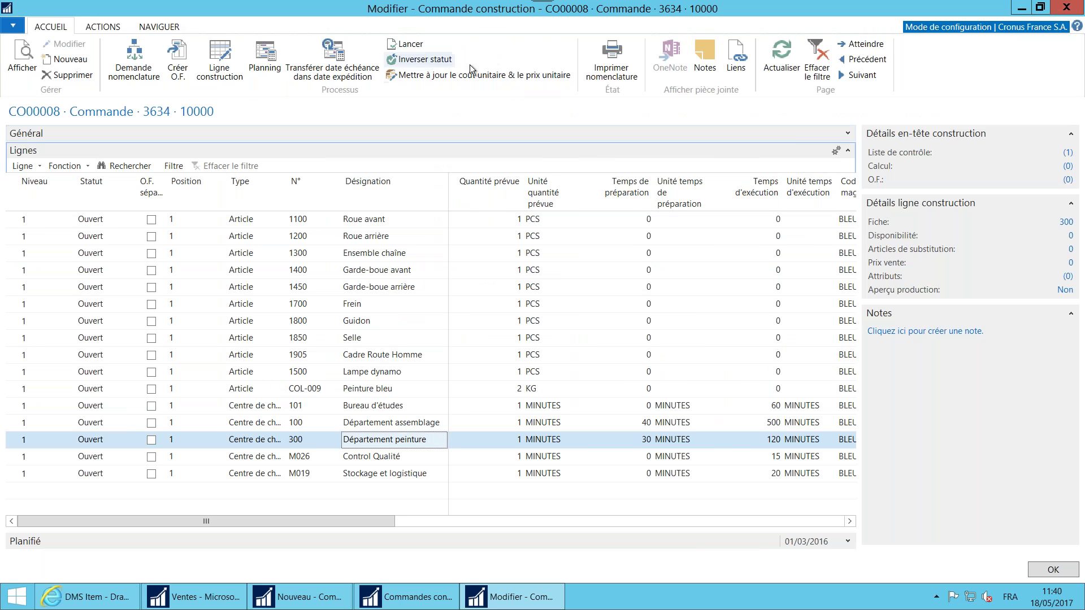
Expand the general section to check the status, release construction order CO00008, and close the order card.
{"action": "left_click", "coordinate": [847, 133]}
{"action": "left_click", "coordinate": [555, 285]}
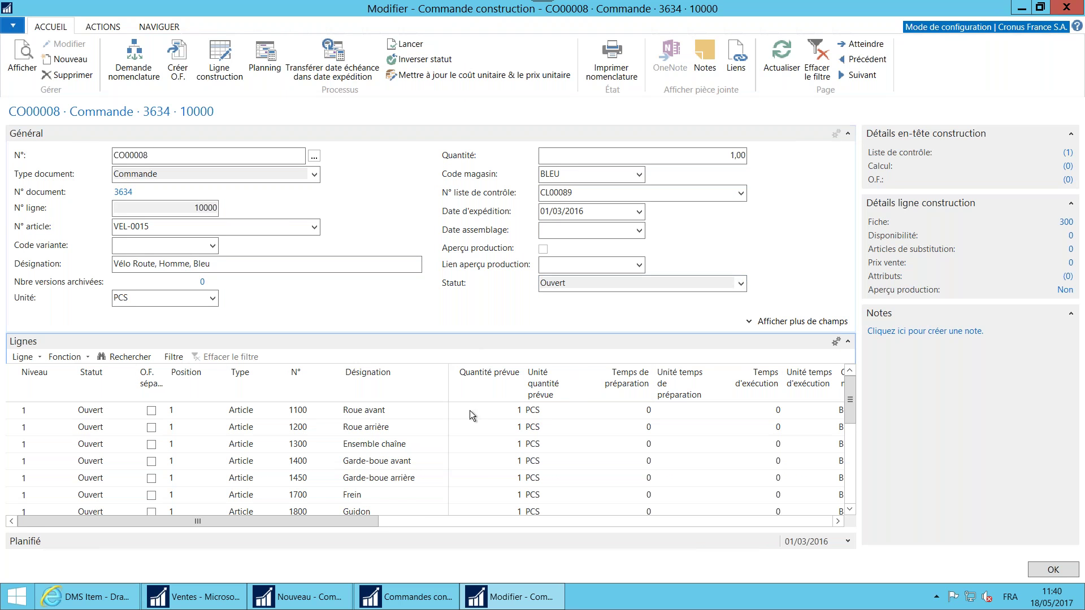
{"action": "left_click", "coordinate": [406, 45]}
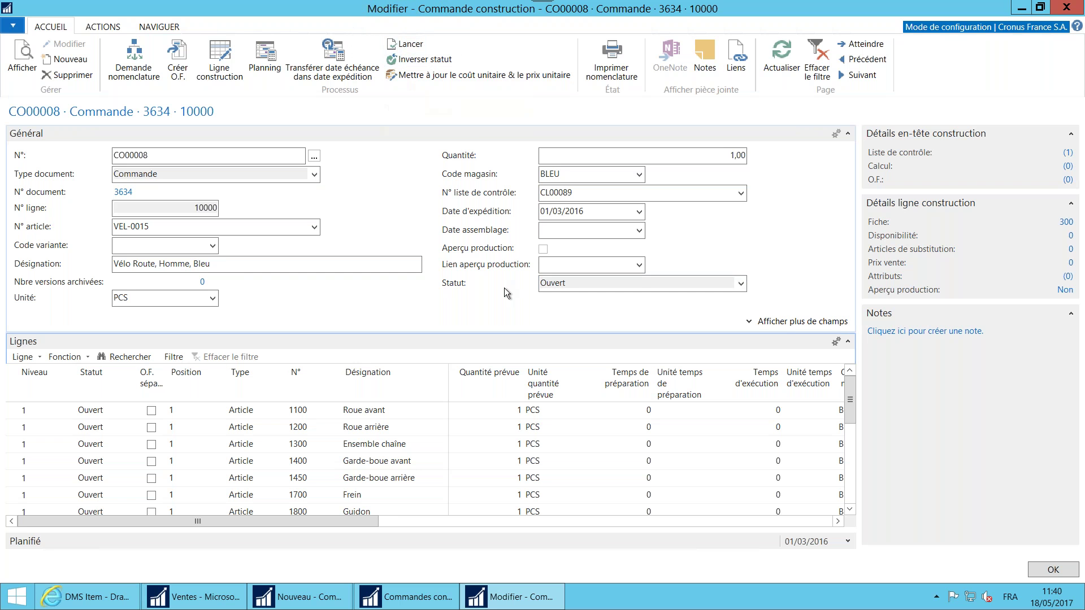
{"action": "key", "text": "ctrl+Page_Down"}
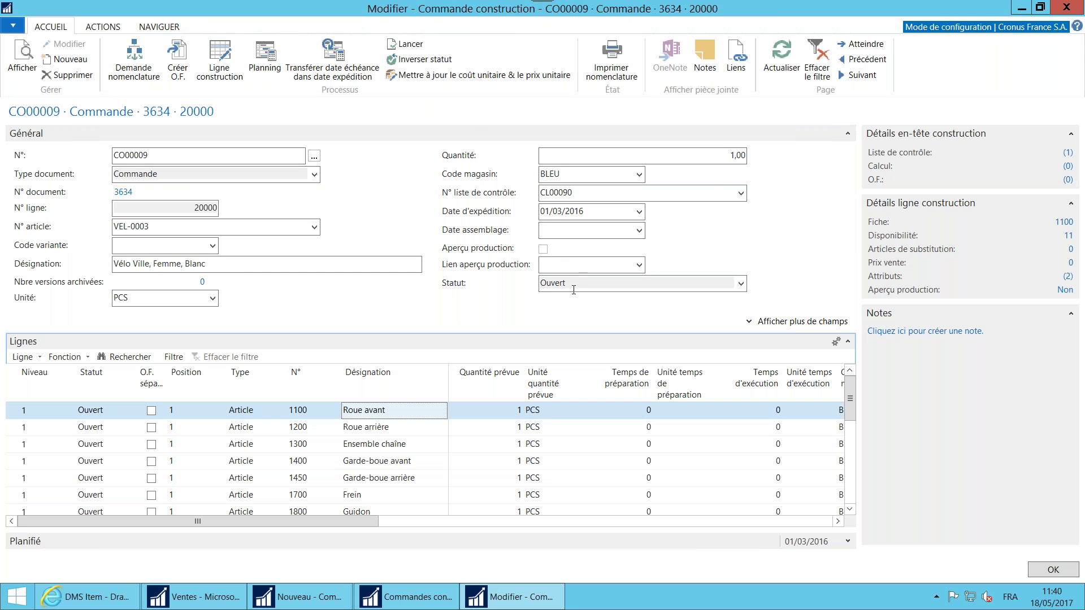
{"action": "key", "text": "Escape"}
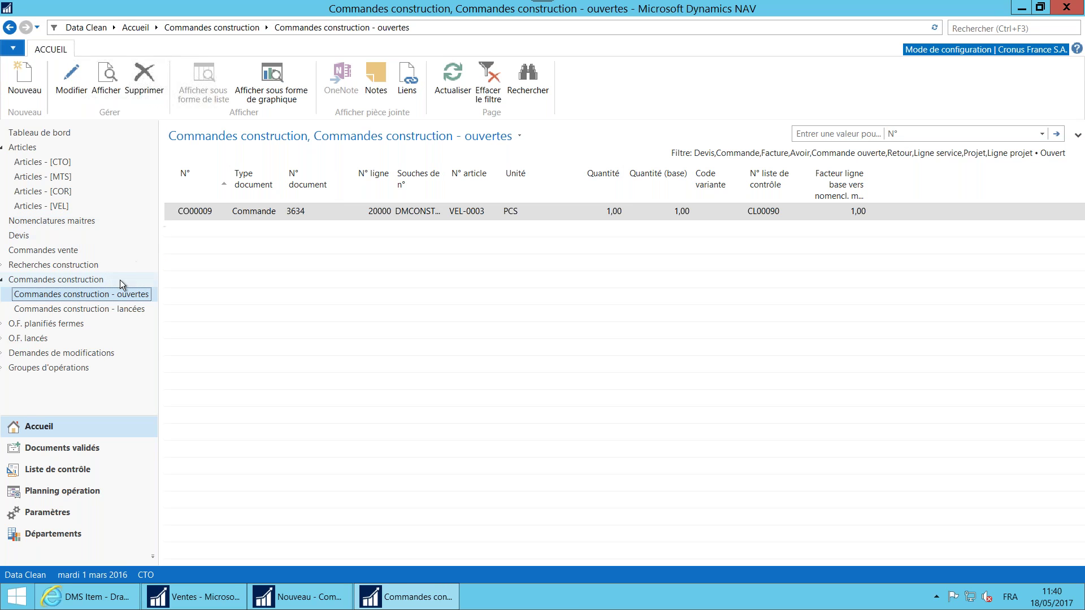
Show the released construction orders and open CO00008 from that list for editing.
{"action": "left_click", "coordinate": [299, 144]}
{"action": "left_click", "coordinate": [339, 219]}
{"action": "left_click", "coordinate": [140, 310]}
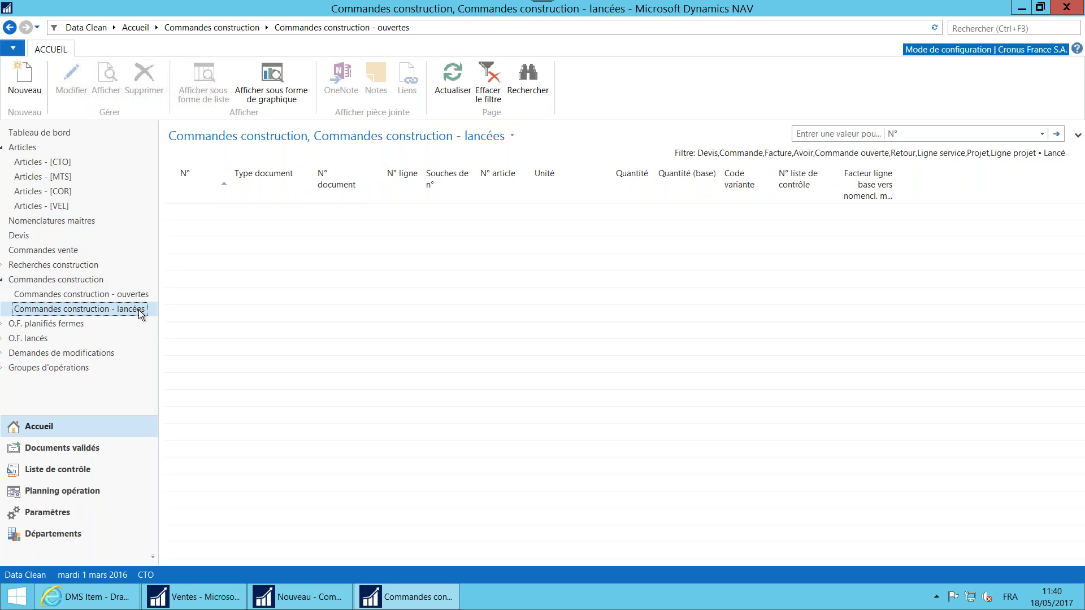
{"action": "left_click", "coordinate": [234, 330]}
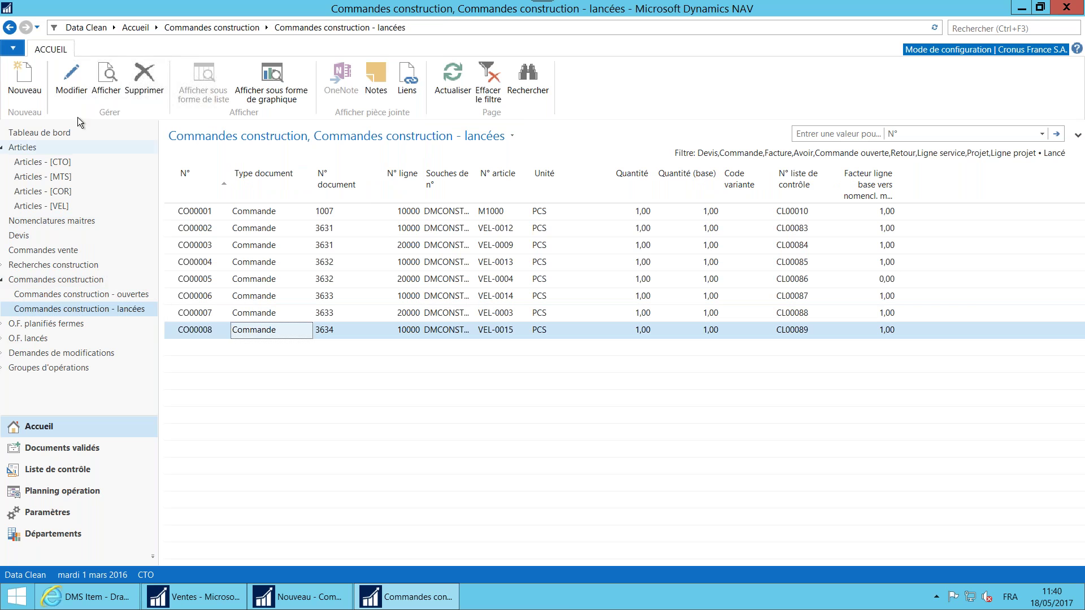
{"action": "left_click", "coordinate": [87, 101]}
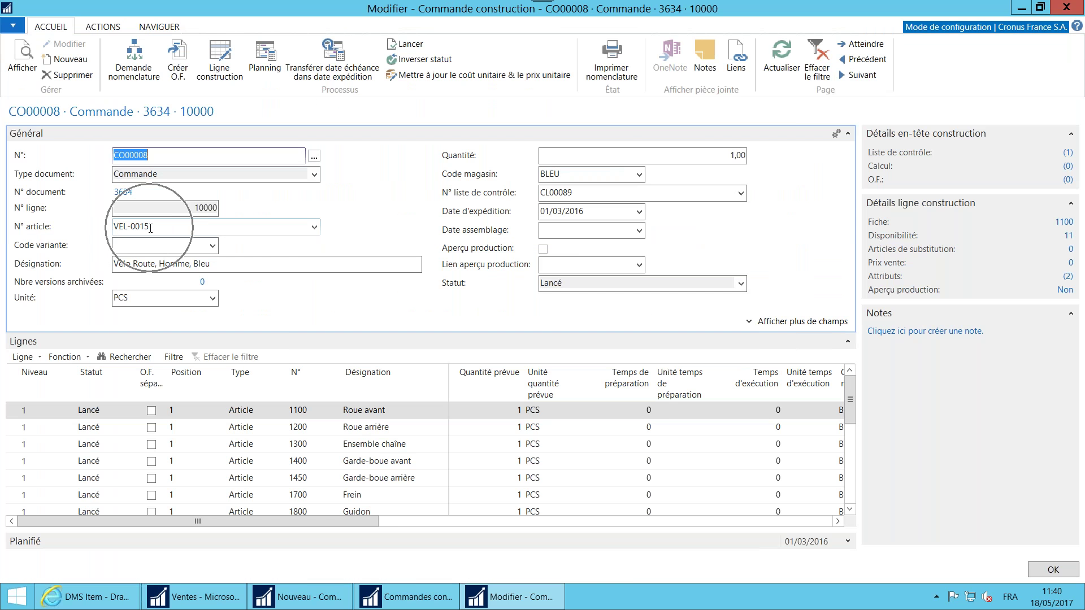
Collapse the released order's general section to review its lines, and widen the O.F. séparé column.
{"action": "left_click", "coordinate": [156, 266]}
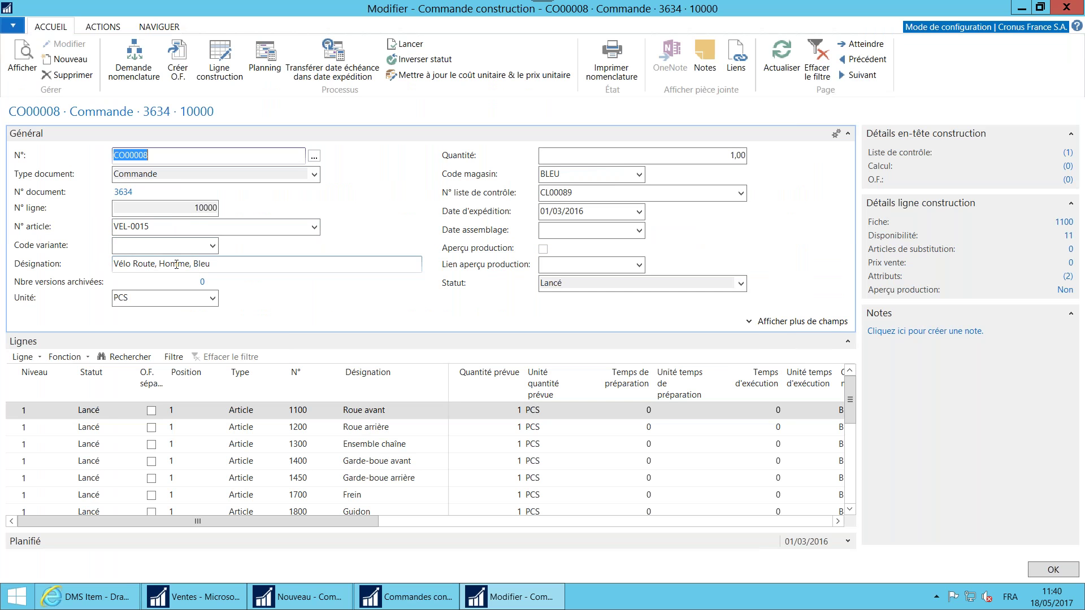
{"action": "left_click", "coordinate": [849, 135]}
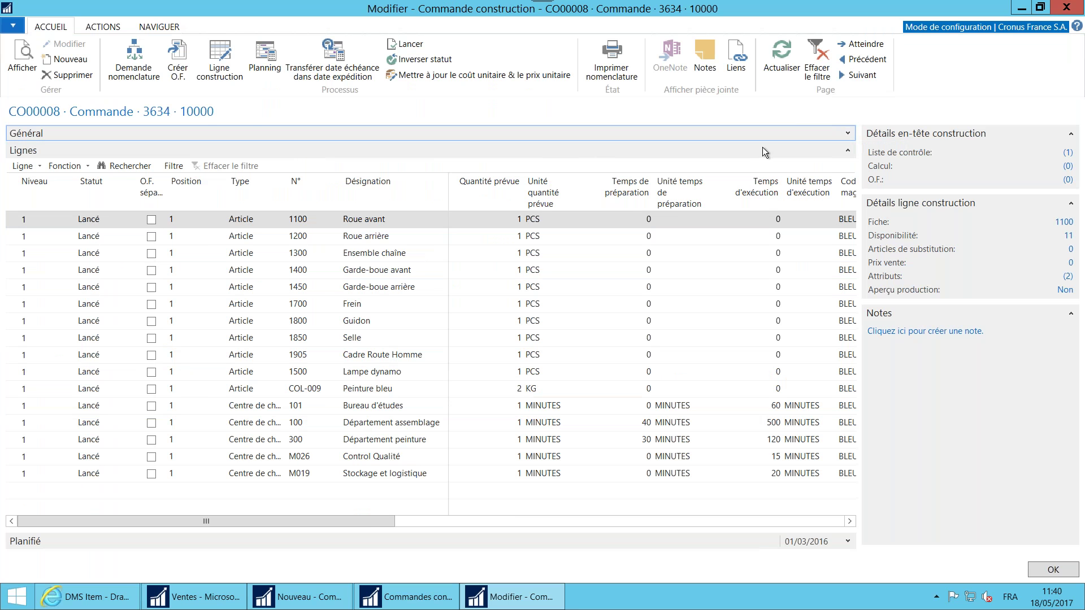
{"action": "left_click", "coordinate": [175, 75]}
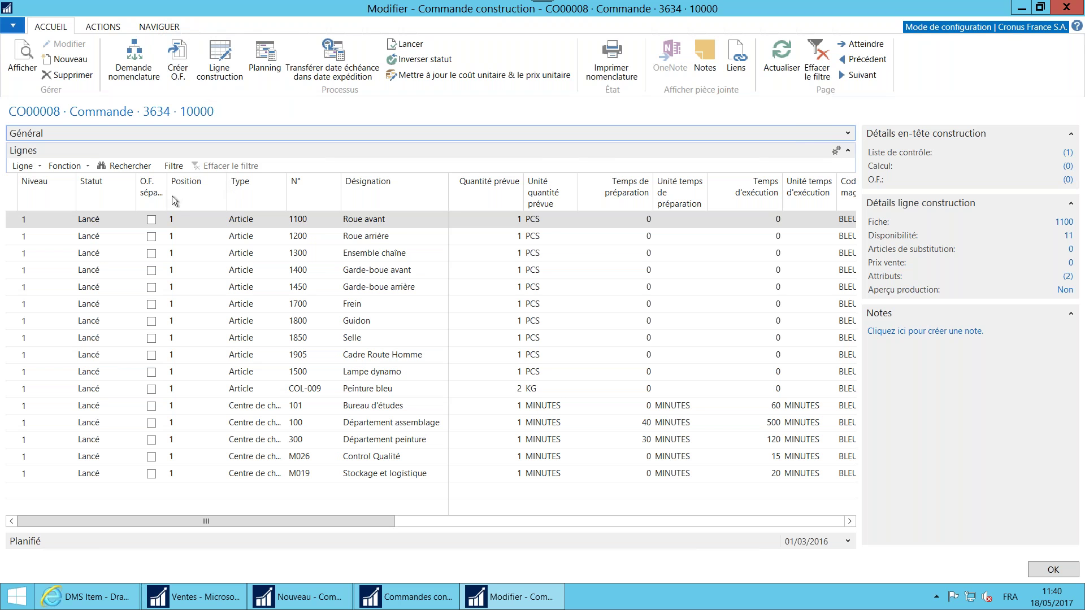
{"action": "left_click_drag", "start_coordinate": [167, 196], "coordinate": [179, 195]}
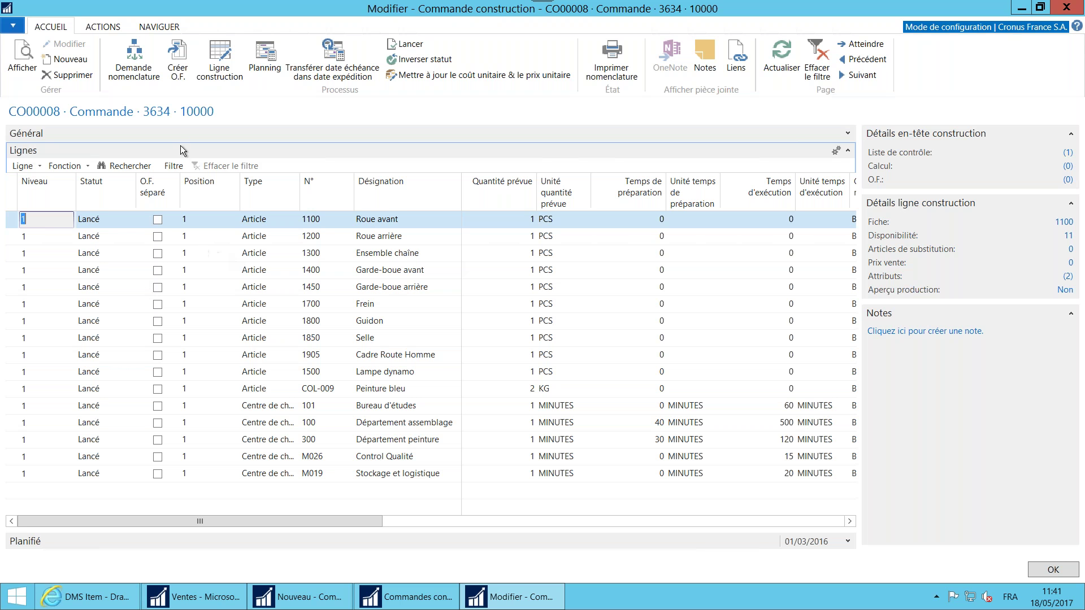
Create a Planifié ferme production order from CO00008, accept the default refresh options, and close the construction order.
{"action": "left_click", "coordinate": [183, 78]}
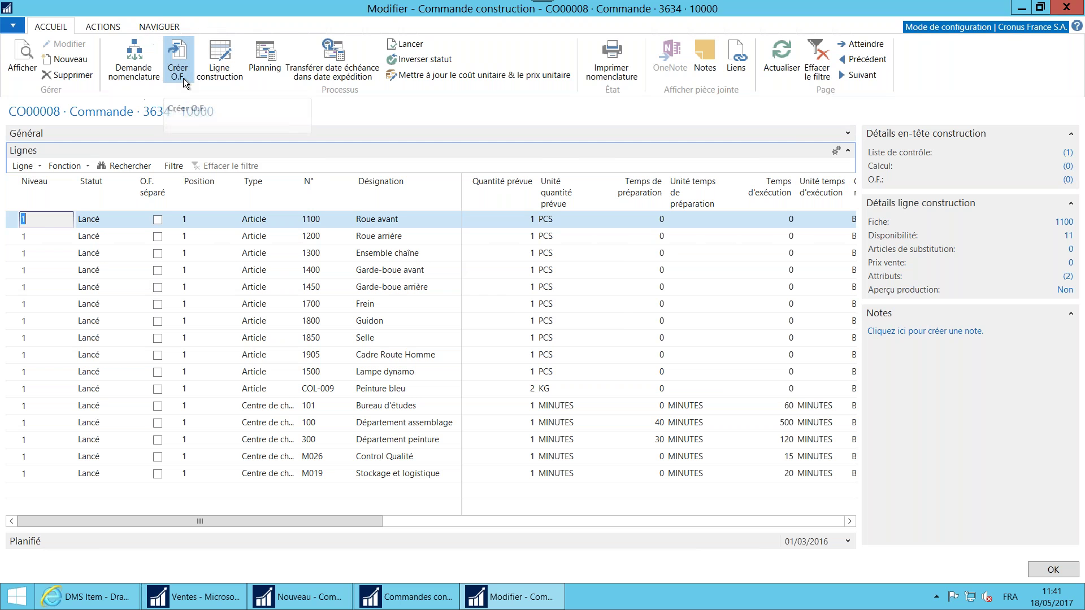
{"action": "left_click", "coordinate": [528, 318]}
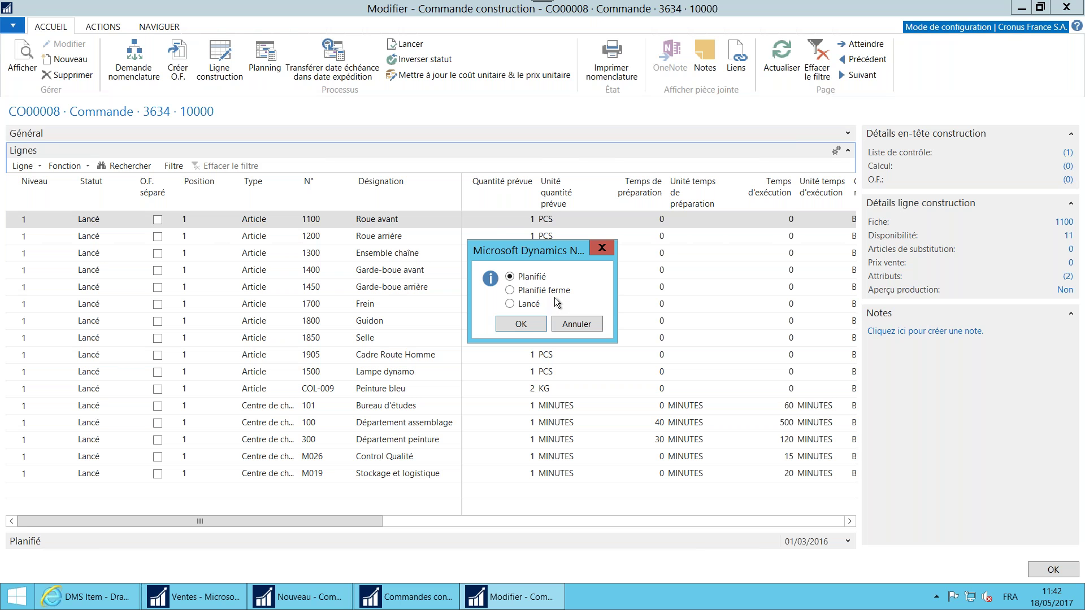
{"action": "left_click", "coordinate": [537, 293]}
{"action": "left_click", "coordinate": [521, 329]}
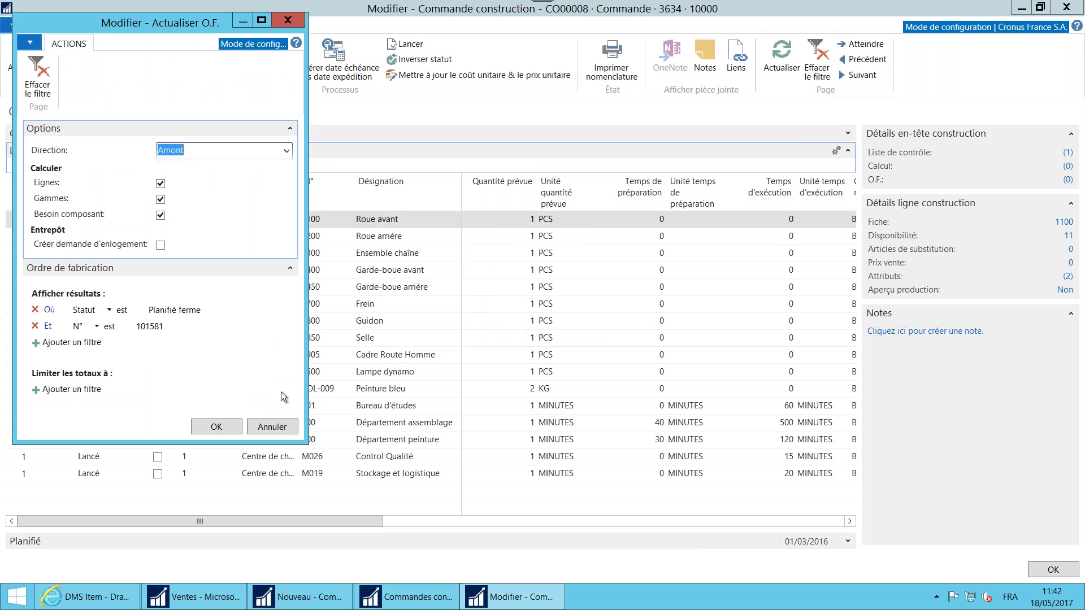
{"action": "left_click", "coordinate": [204, 432]}
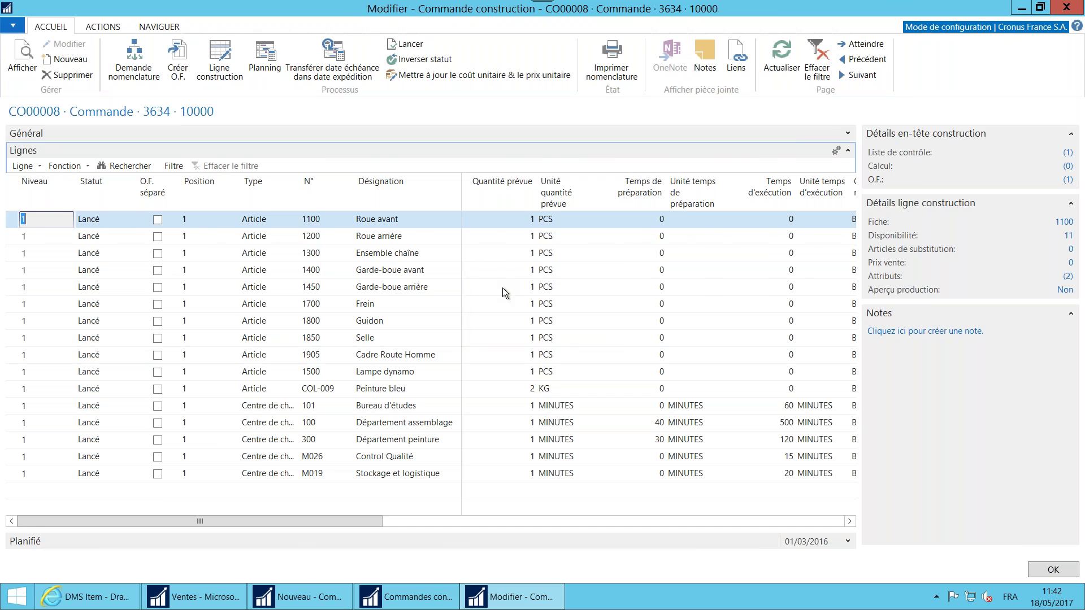
{"action": "key", "text": "Escape"}
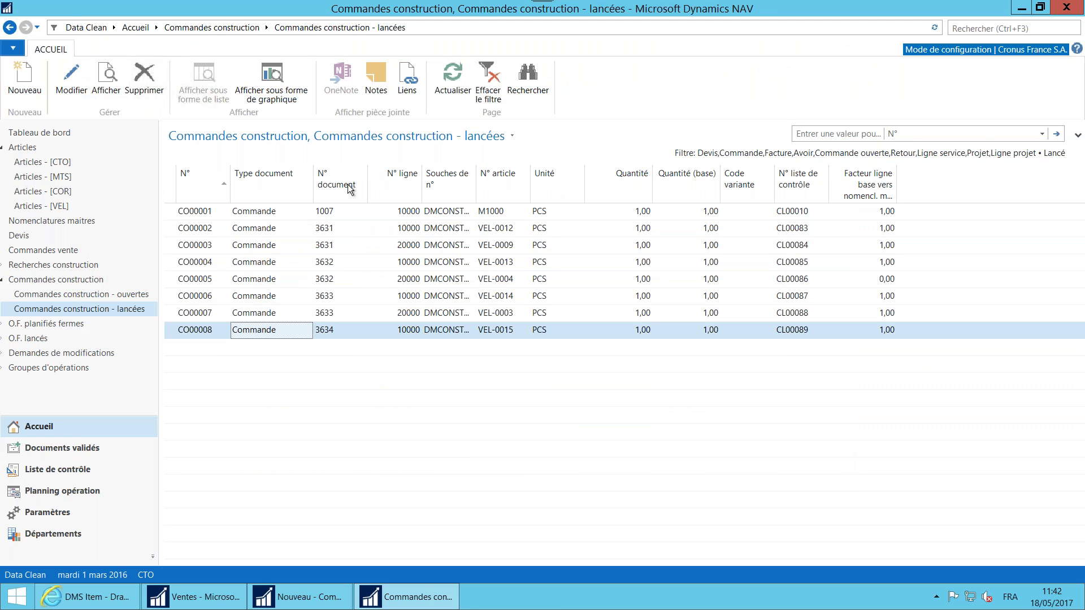
Show the firm planned production orders for VEL items and open order 101581, originating from sales order 3634, for editing.
{"action": "left_click", "coordinate": [68, 131]}
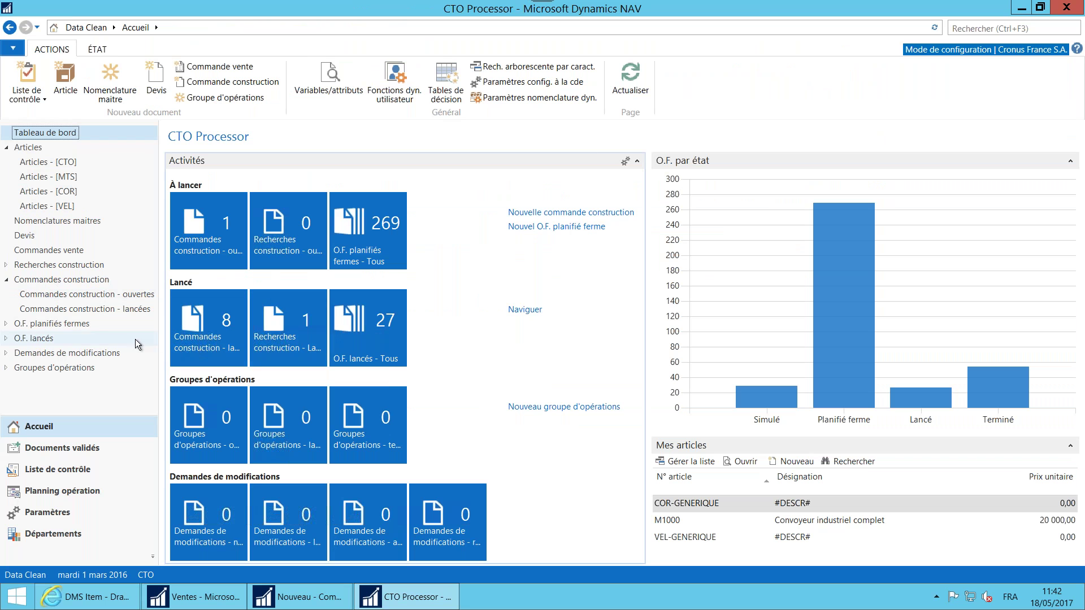
{"action": "left_click", "coordinate": [7, 324]}
{"action": "left_click", "coordinate": [93, 339]}
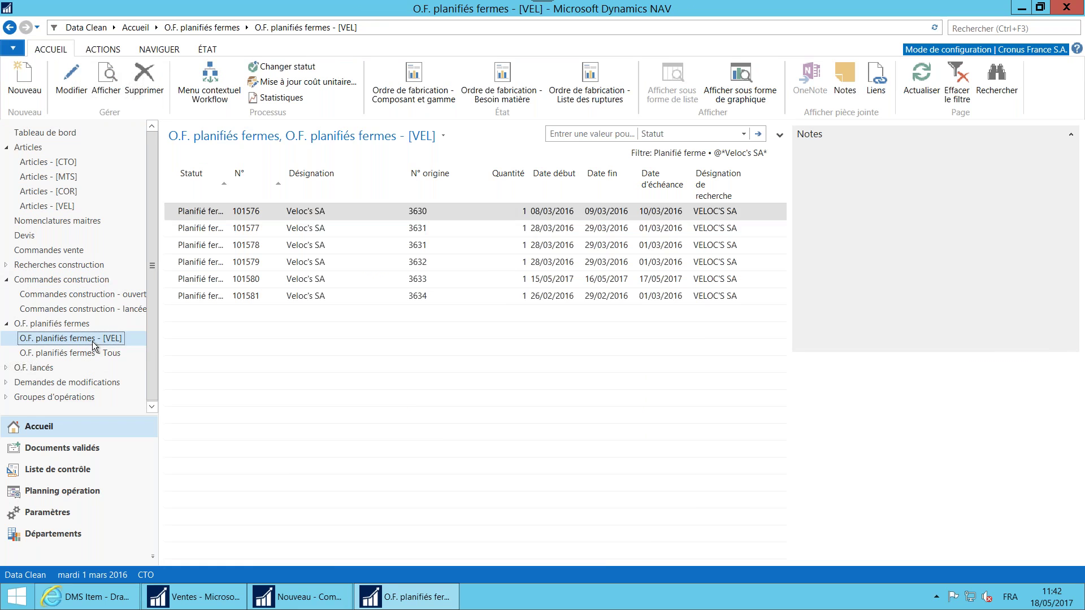
{"action": "left_click", "coordinate": [326, 295]}
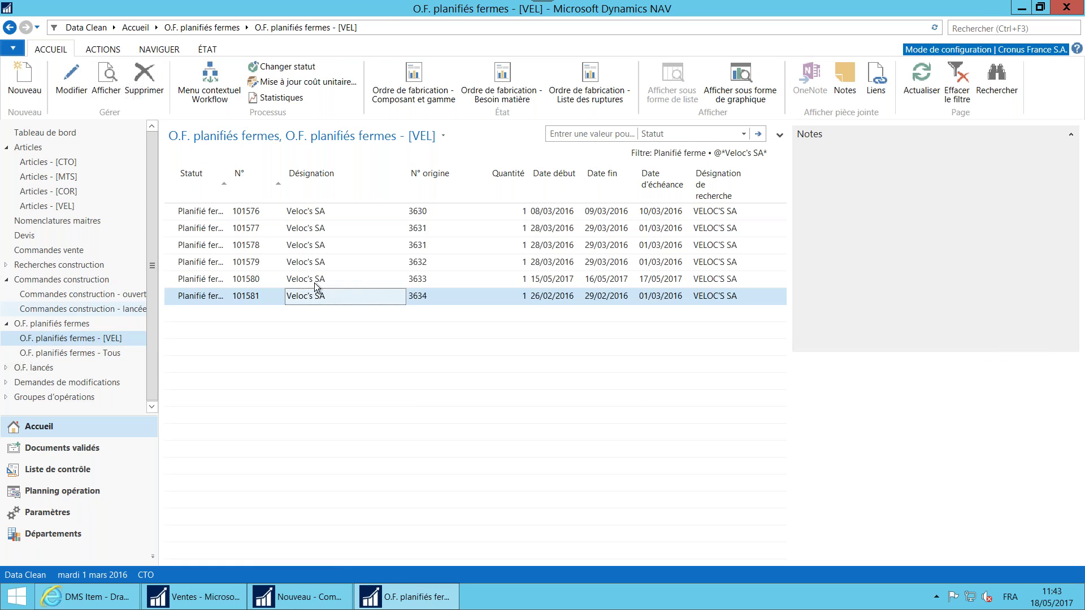
{"action": "left_click", "coordinate": [69, 91]}
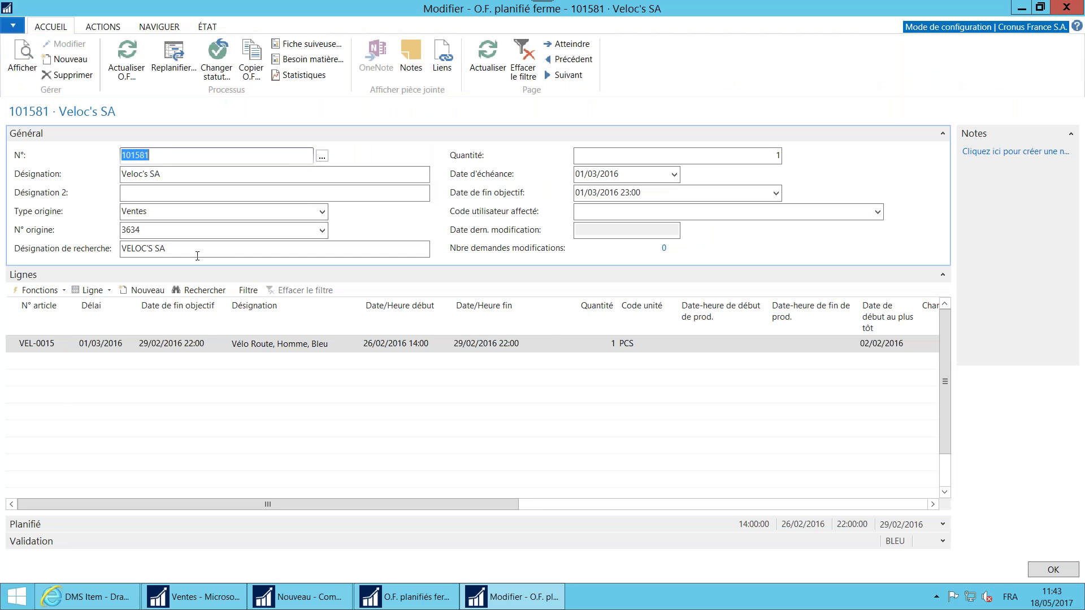
Open the routing of the VEL-0015 line, examine the Département peinture operation's preparation and execution times, and close the routing.
{"action": "left_click", "coordinate": [50, 346]}
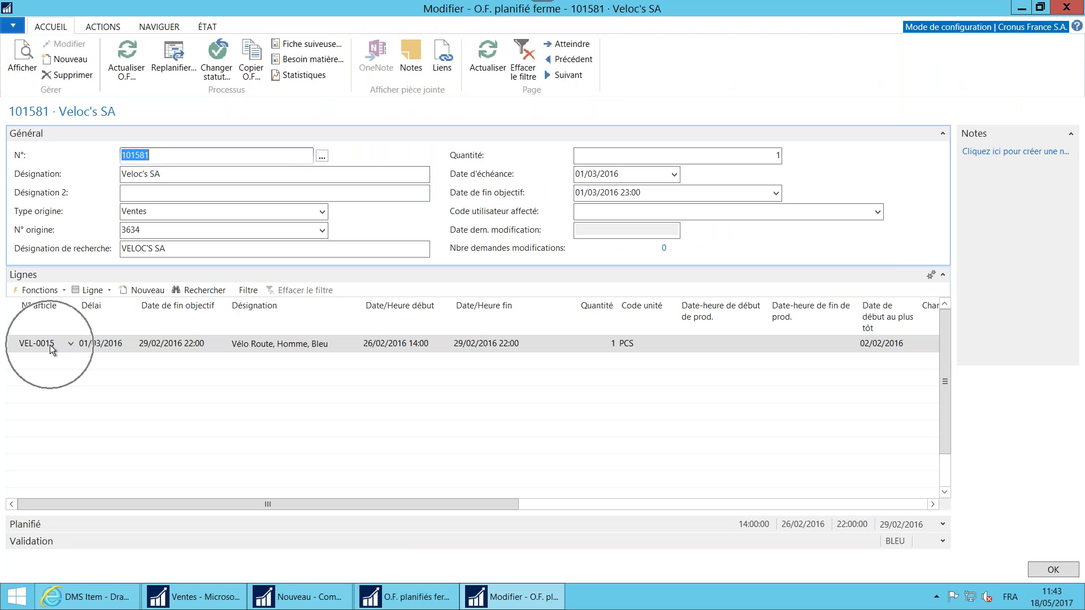
{"action": "left_click", "coordinate": [83, 290]}
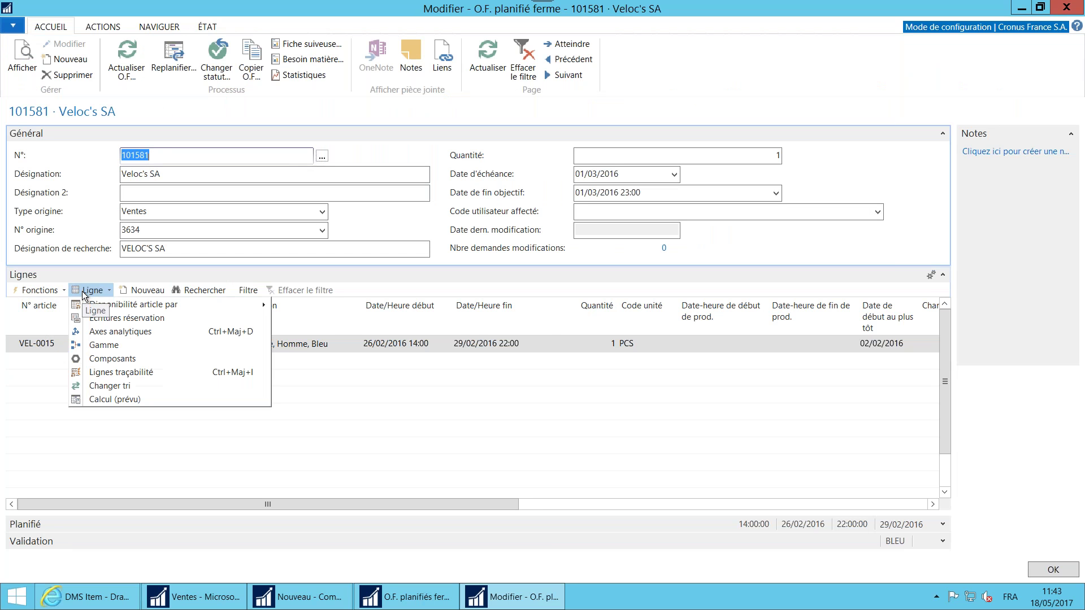
{"action": "left_click", "coordinate": [104, 347]}
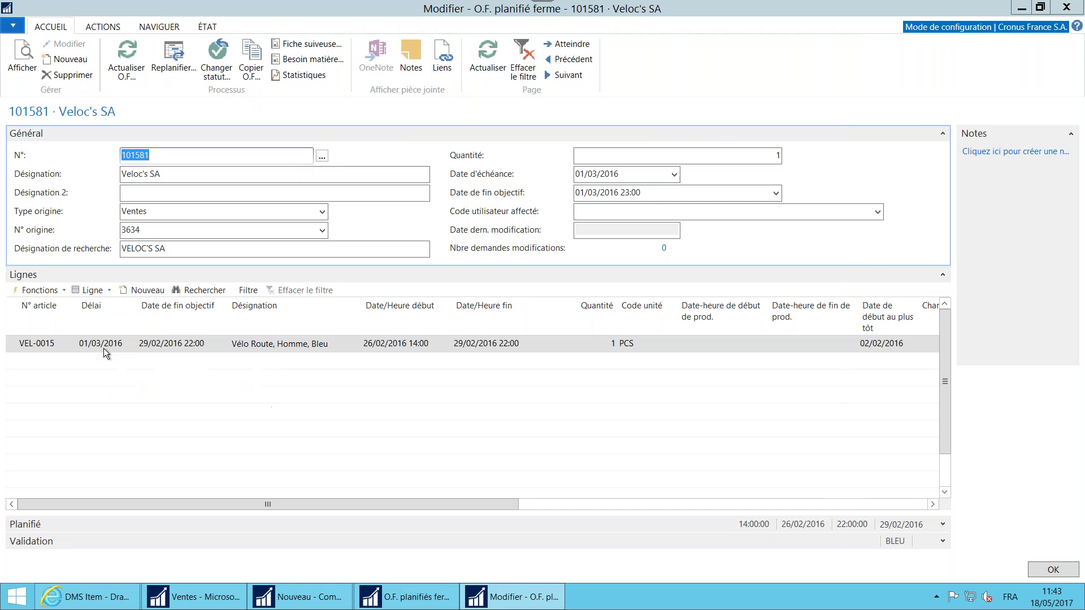
{"action": "left_click", "coordinate": [34, 237]}
{"action": "left_click", "coordinate": [590, 240]}
{"action": "left_click", "coordinate": [599, 238]}
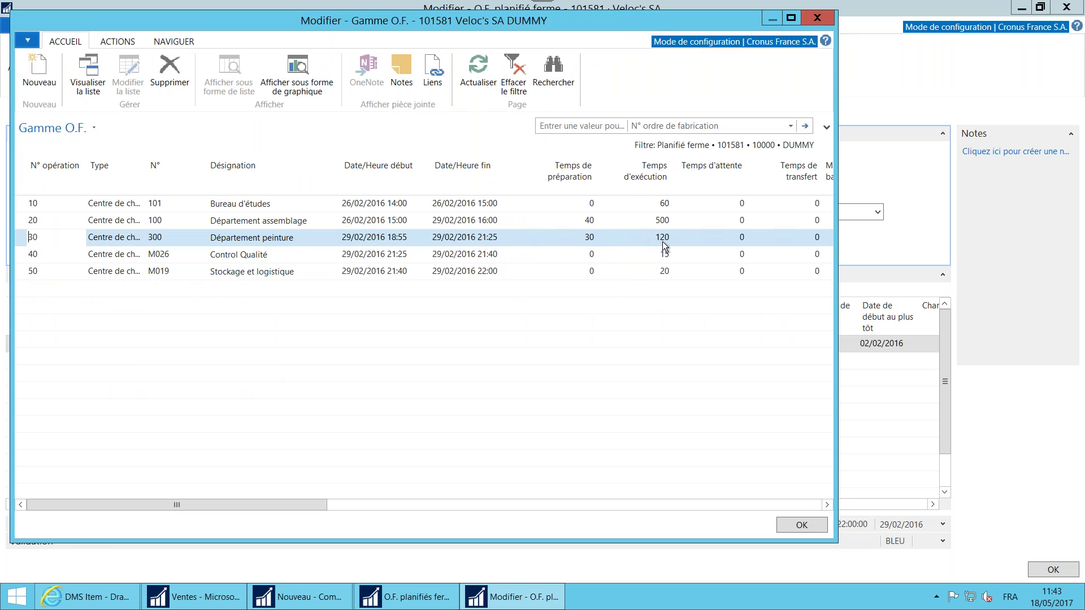
{"action": "left_click", "coordinate": [805, 532]}
Open the VEL-0015 line's components list, examine the COL-009 blue paint component and its quantity, and close the list.
{"action": "left_click", "coordinate": [88, 291]}
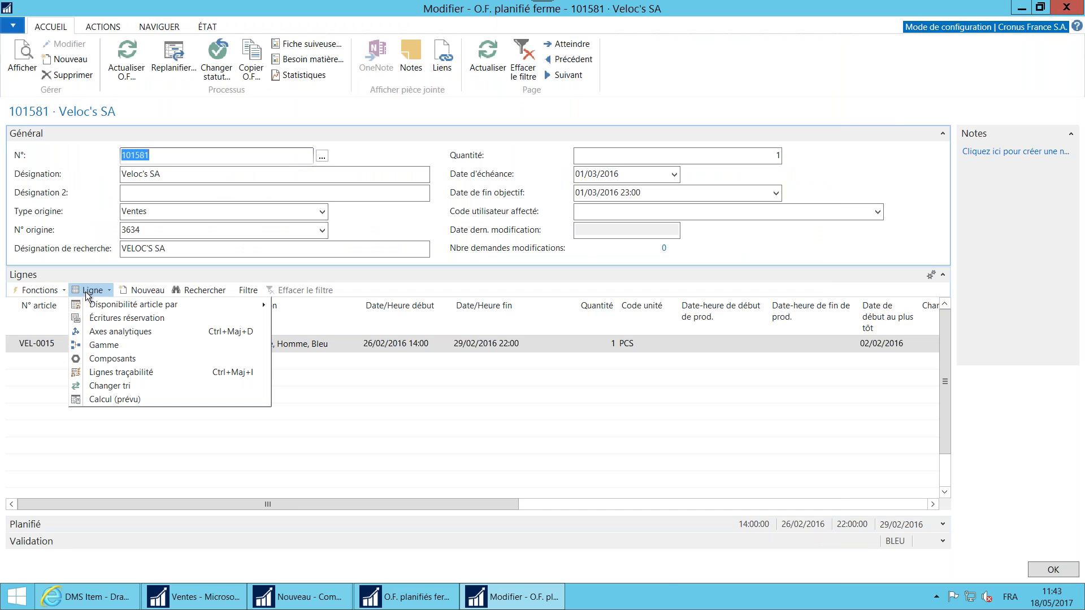
{"action": "left_click", "coordinate": [119, 347]}
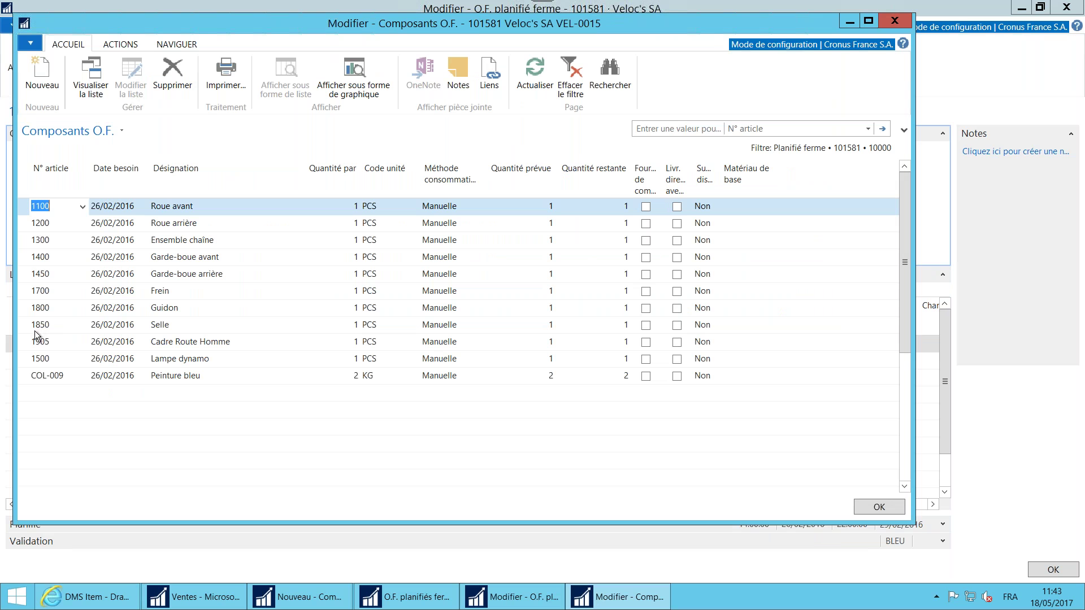
{"action": "left_click", "coordinate": [26, 375]}
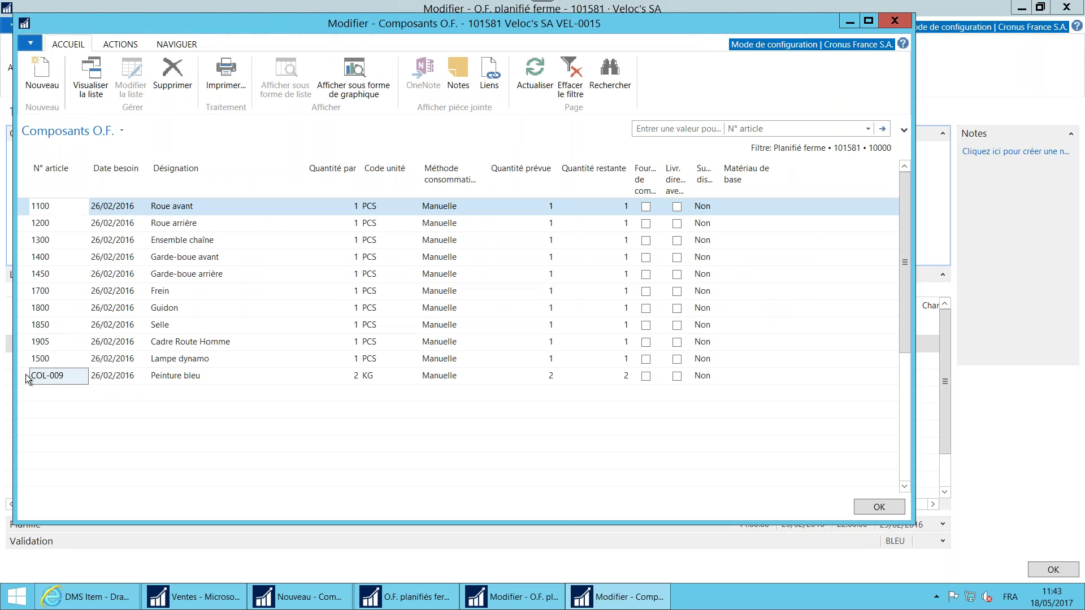
{"action": "left_click", "coordinate": [355, 375]}
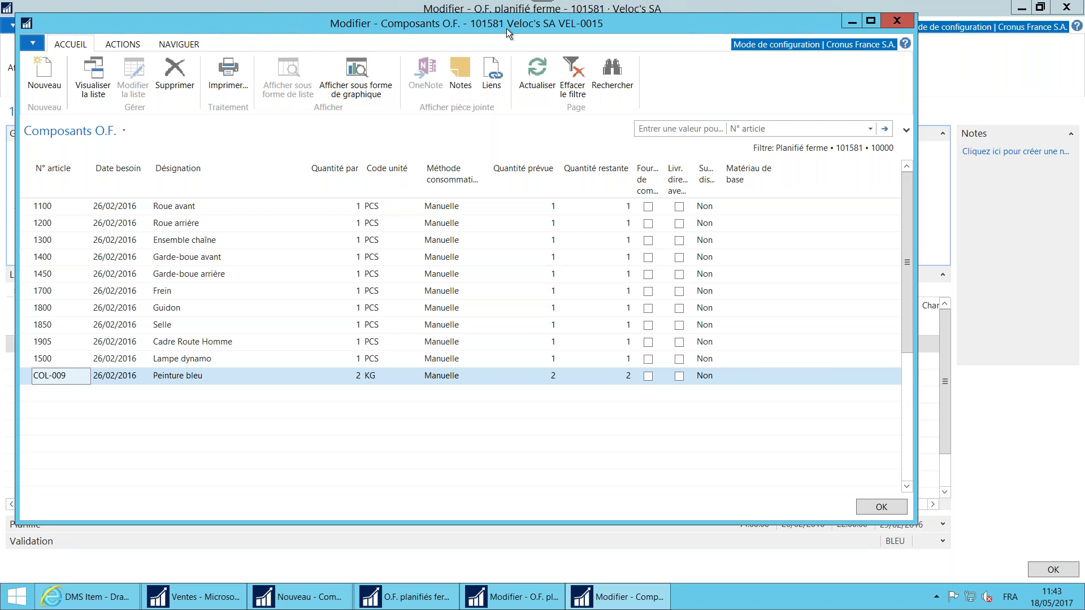
{"action": "left_click_drag", "start_coordinate": [506, 28], "coordinate": [563, 45]}
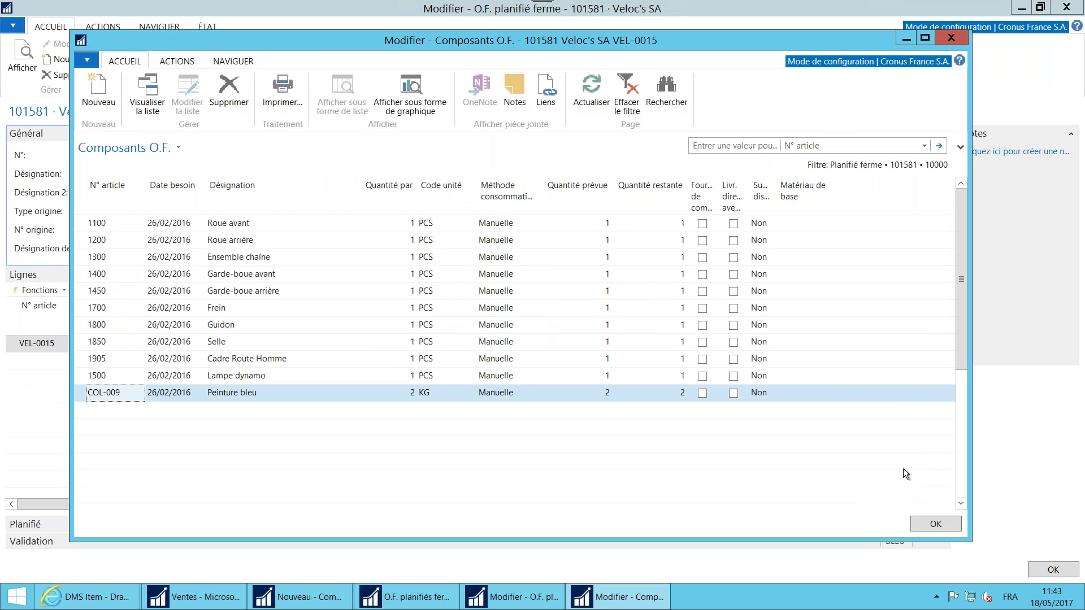
{"action": "left_click", "coordinate": [935, 525]}
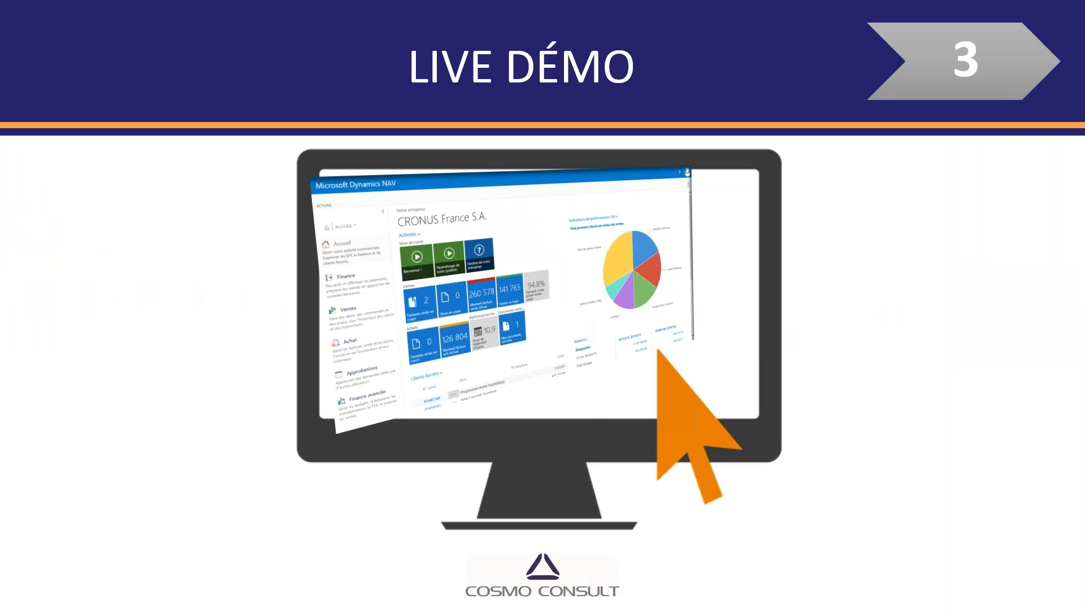
{"action": "left_click", "coordinate": [788, 363]}
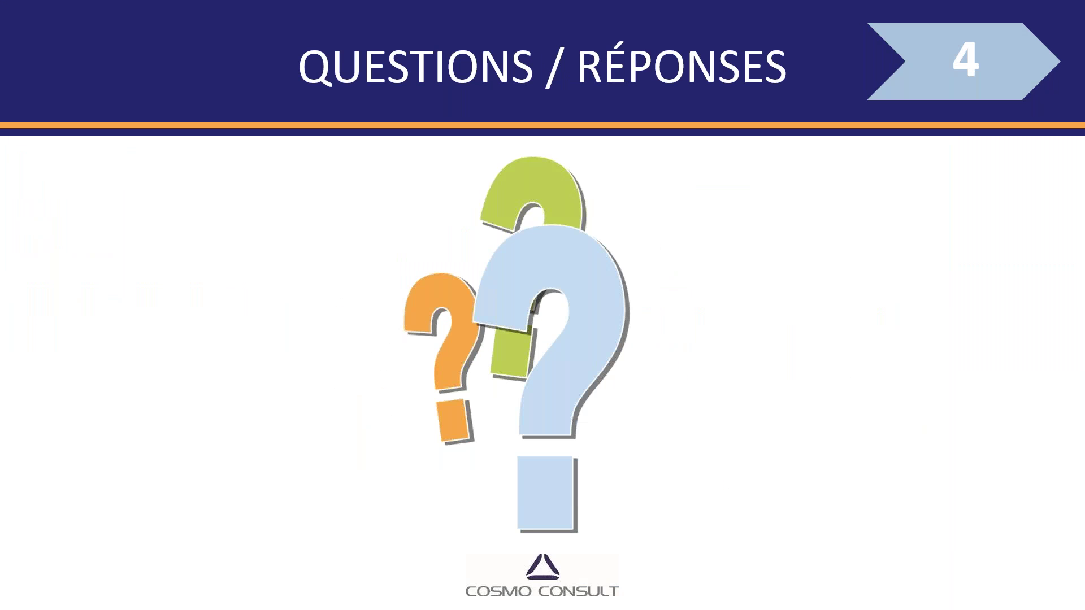